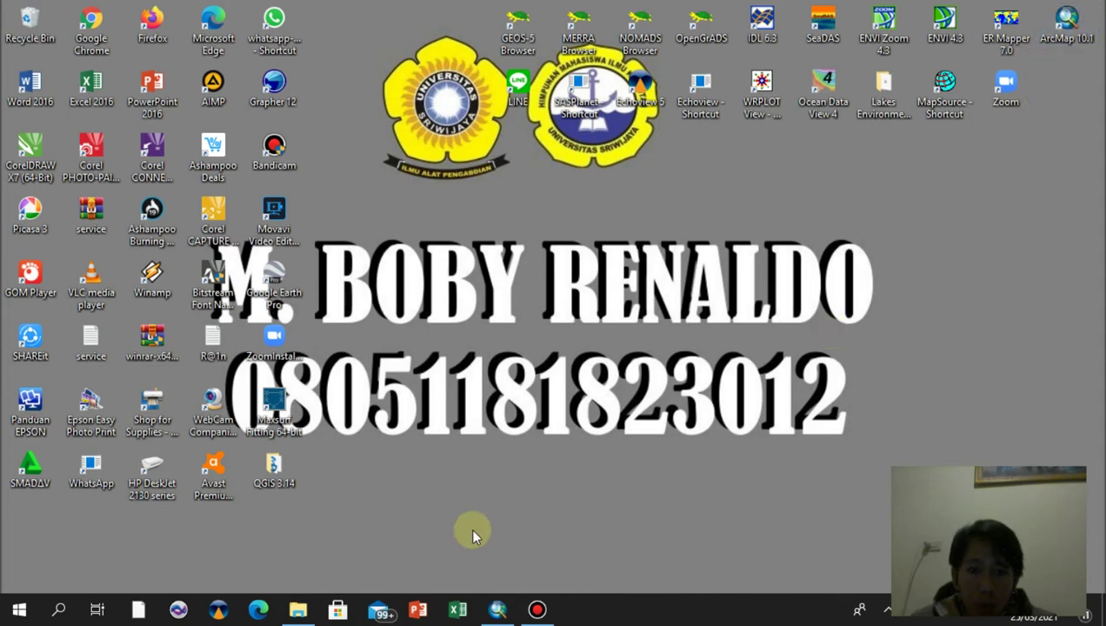
# Switch to ArcMap and add Data_6.shp to the map from D:\SIG (Sem.6)\Materi 3 (Topology Eror)\datatopologi\data pratikum topology error
pyautogui.click(497, 610)
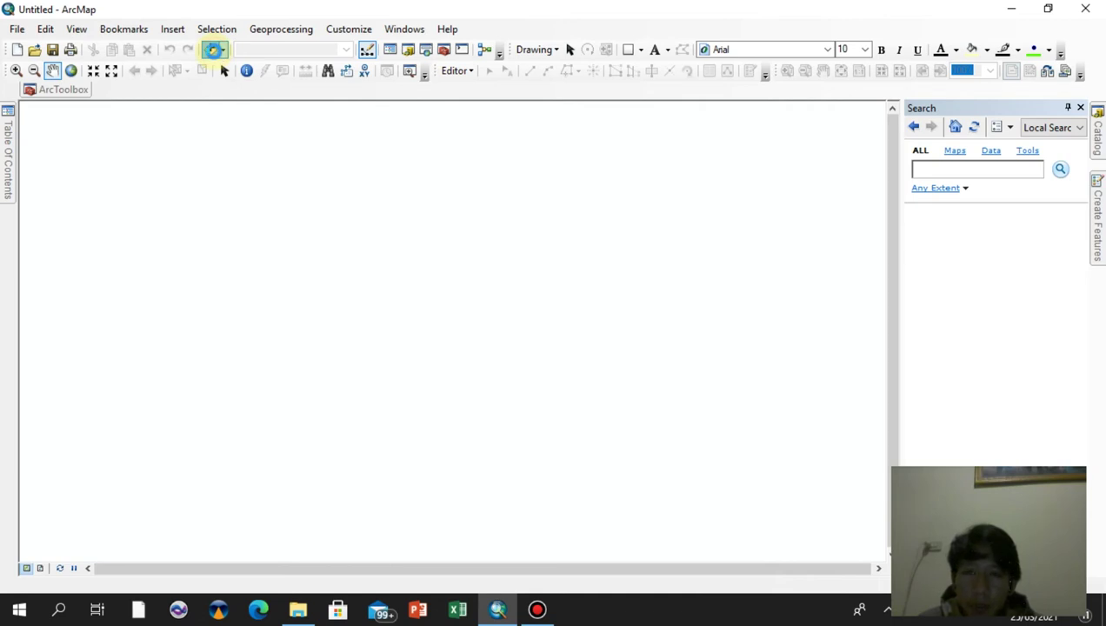
pyautogui.click(213, 49)
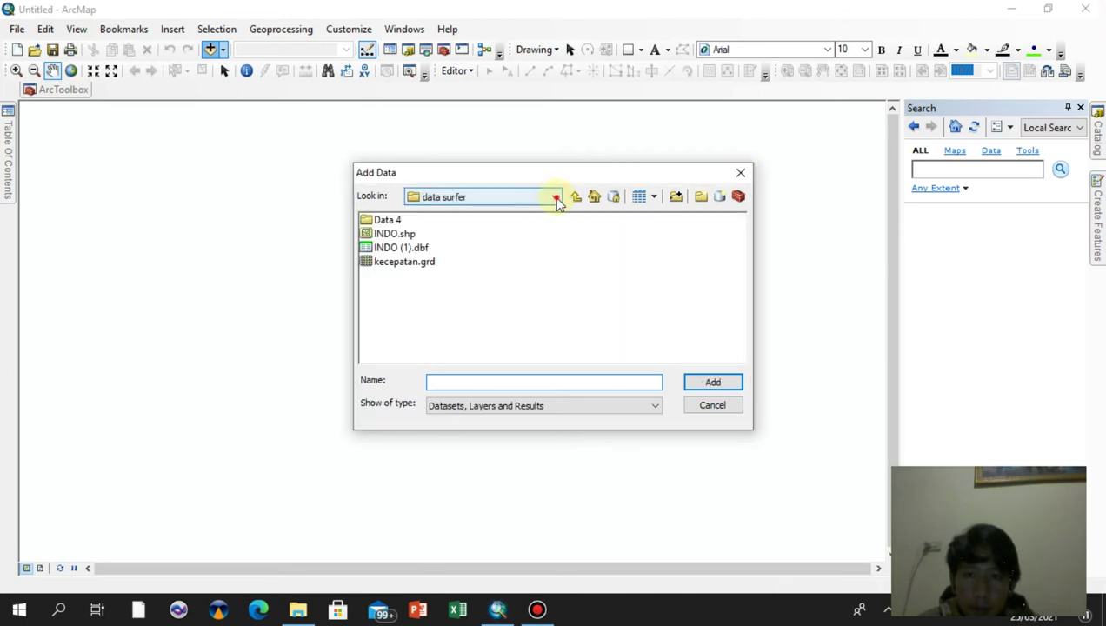
pyautogui.click(555, 198)
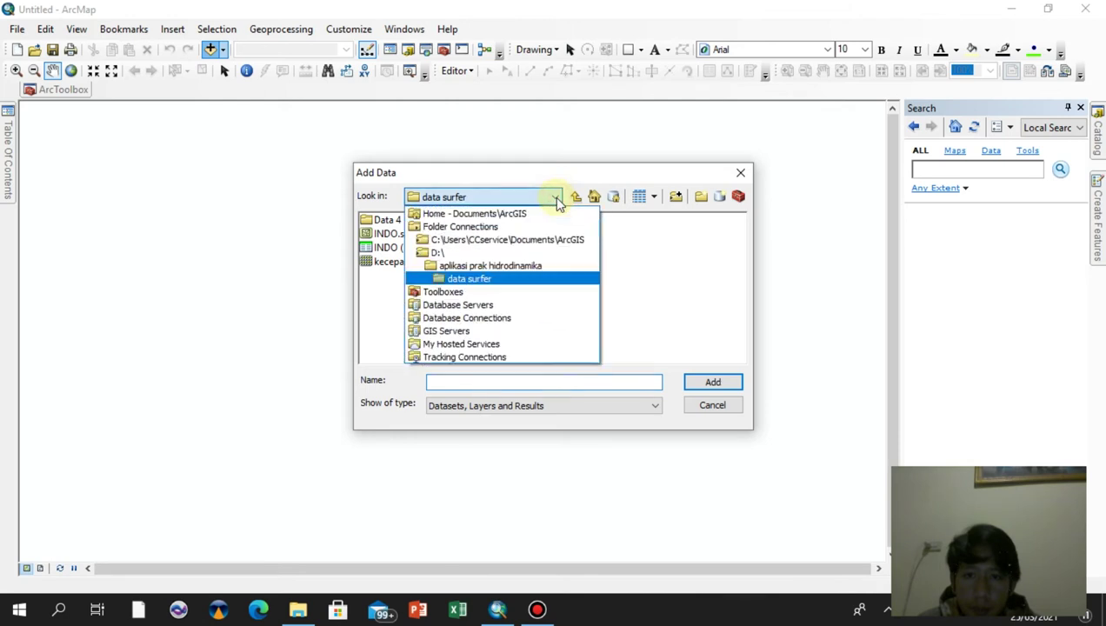
pyautogui.click(536, 254)
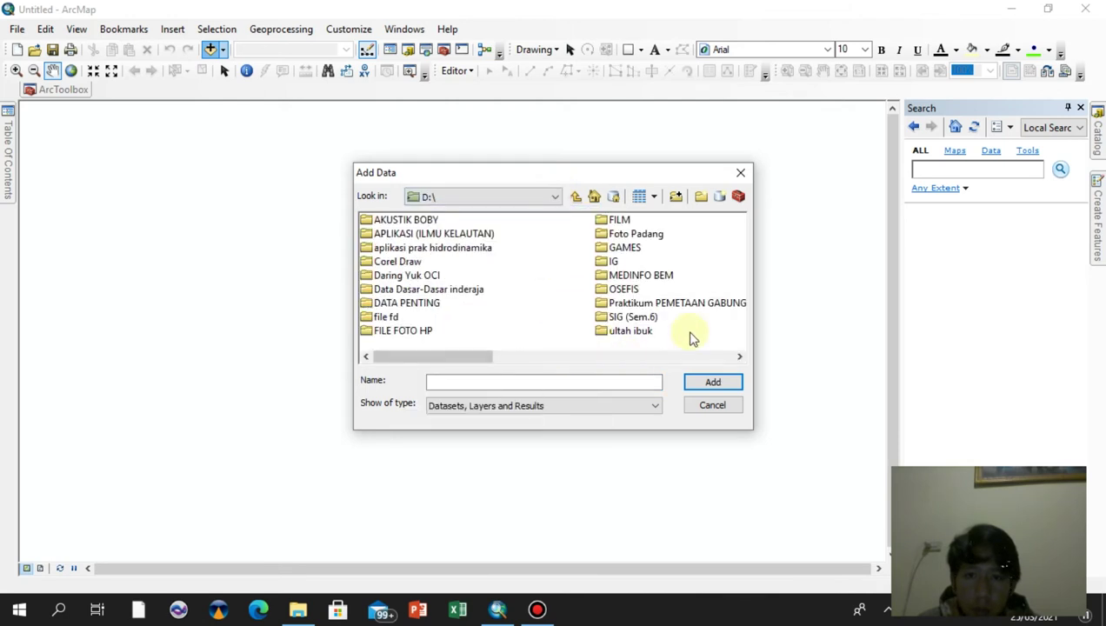
pyautogui.click(739, 356)
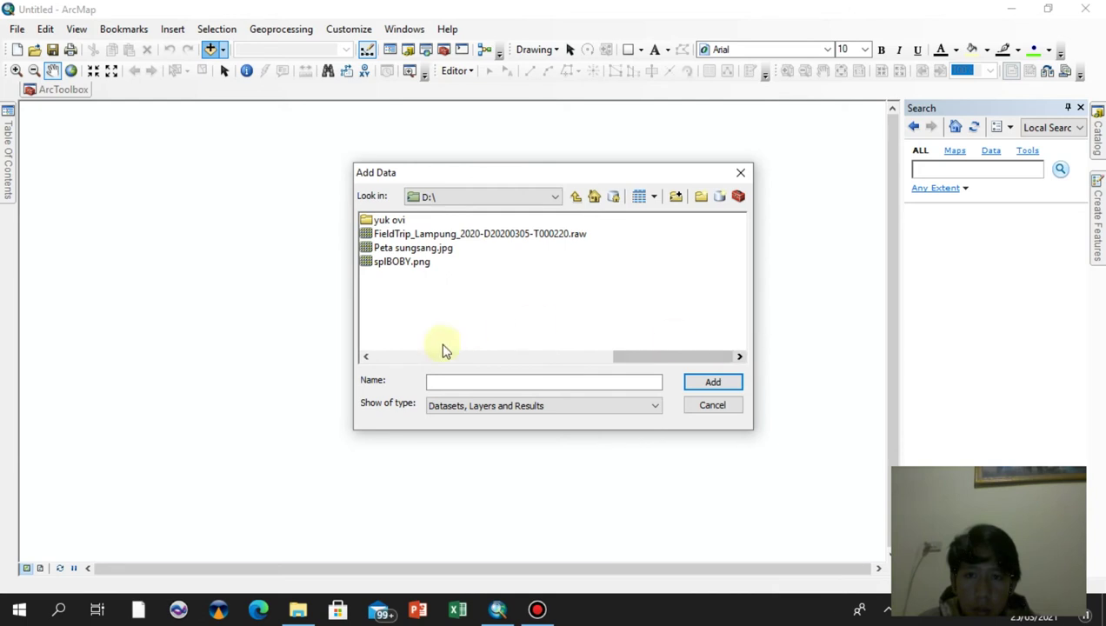
pyautogui.click(367, 358)
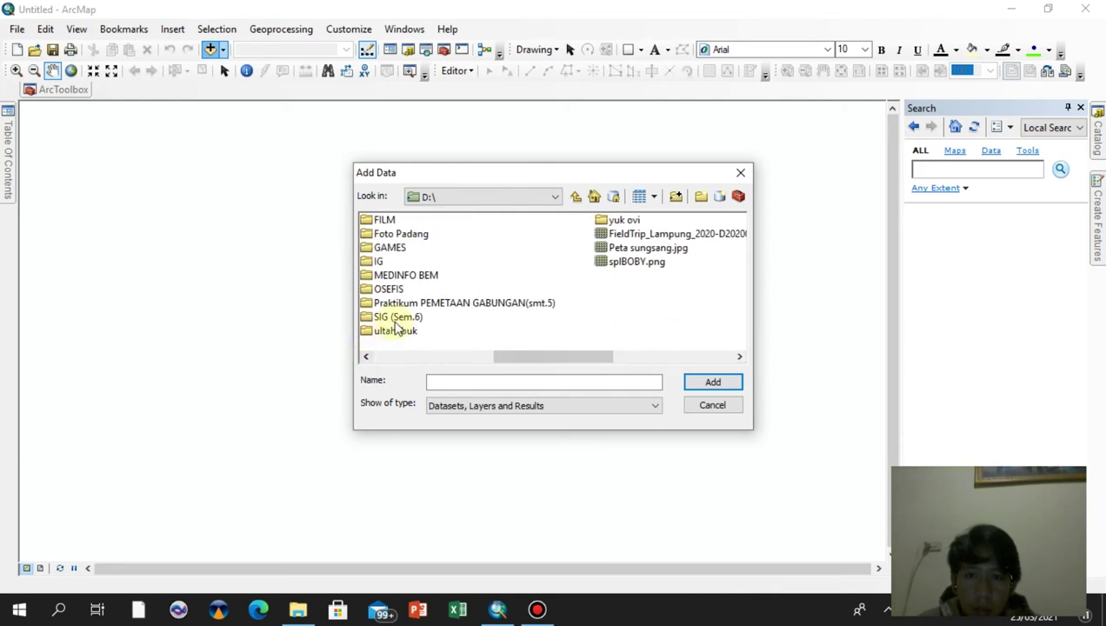
pyautogui.doubleClick(395, 317)
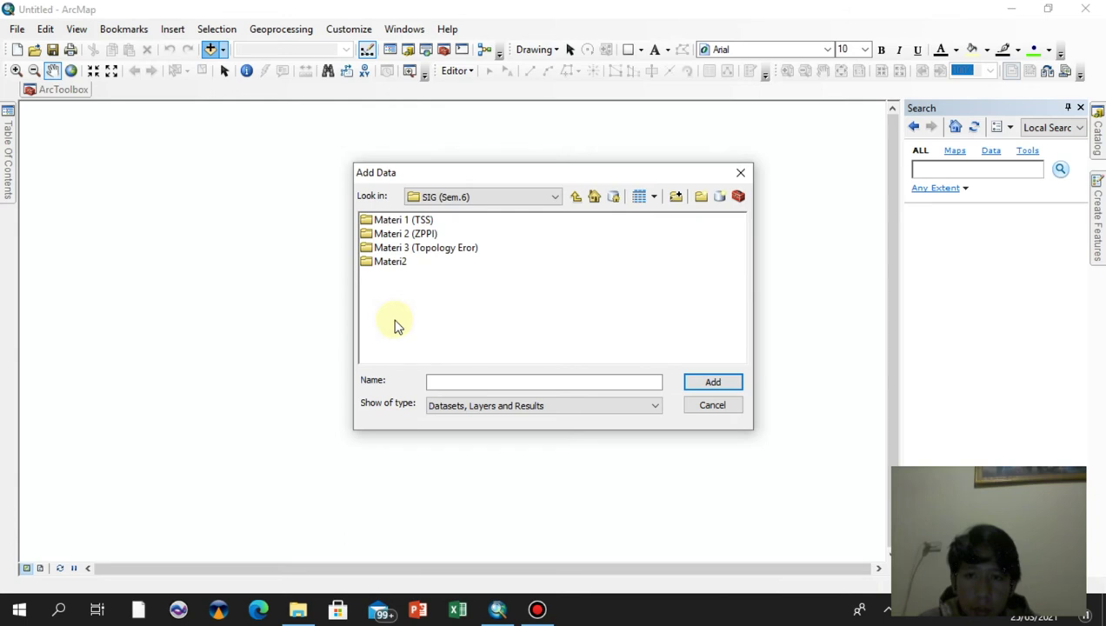
pyautogui.doubleClick(420, 250)
pyautogui.doubleClick(407, 225)
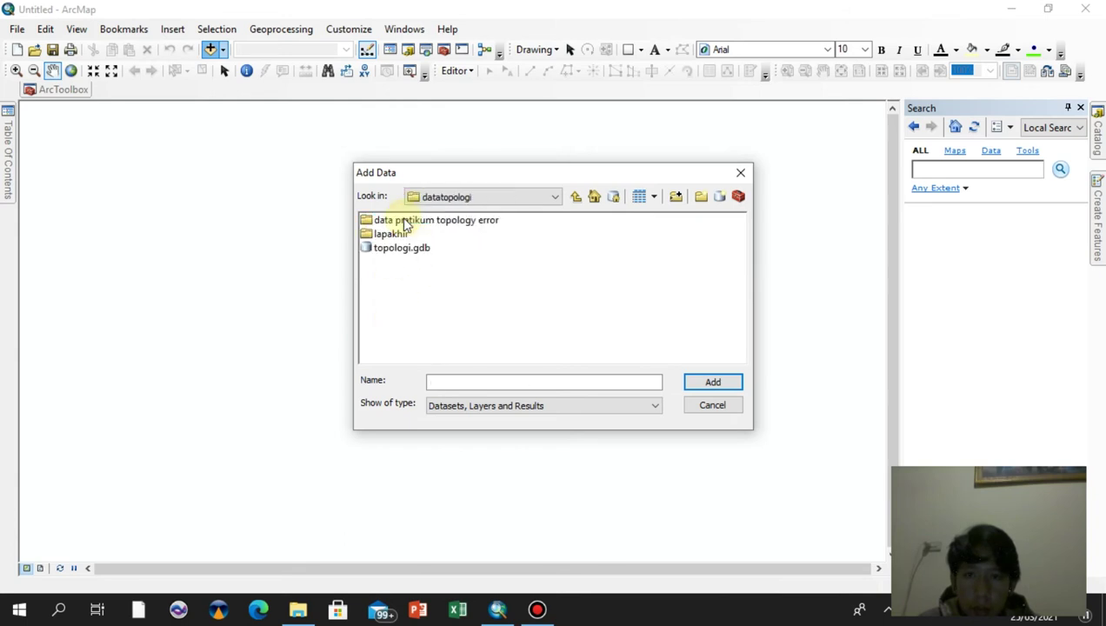
pyautogui.doubleClick(407, 223)
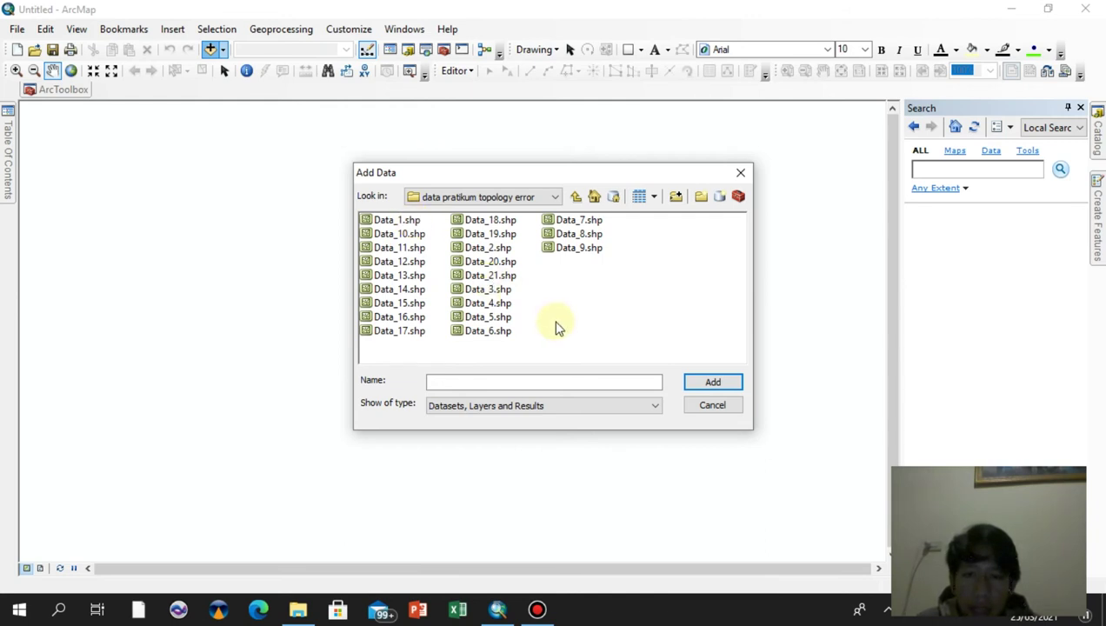
pyautogui.click(479, 331)
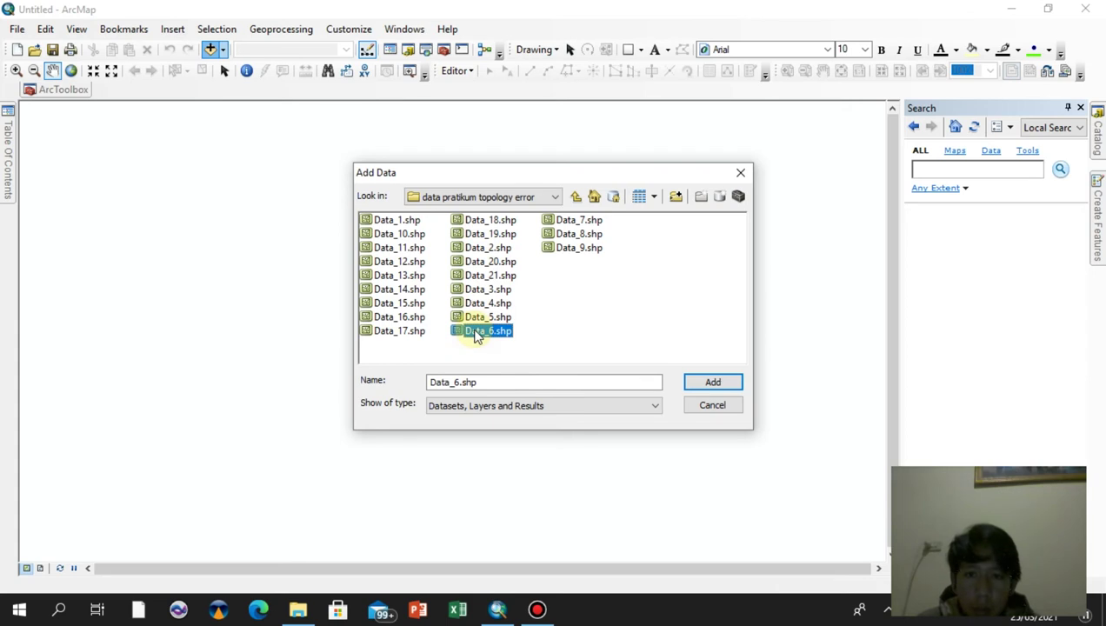
pyautogui.click(706, 385)
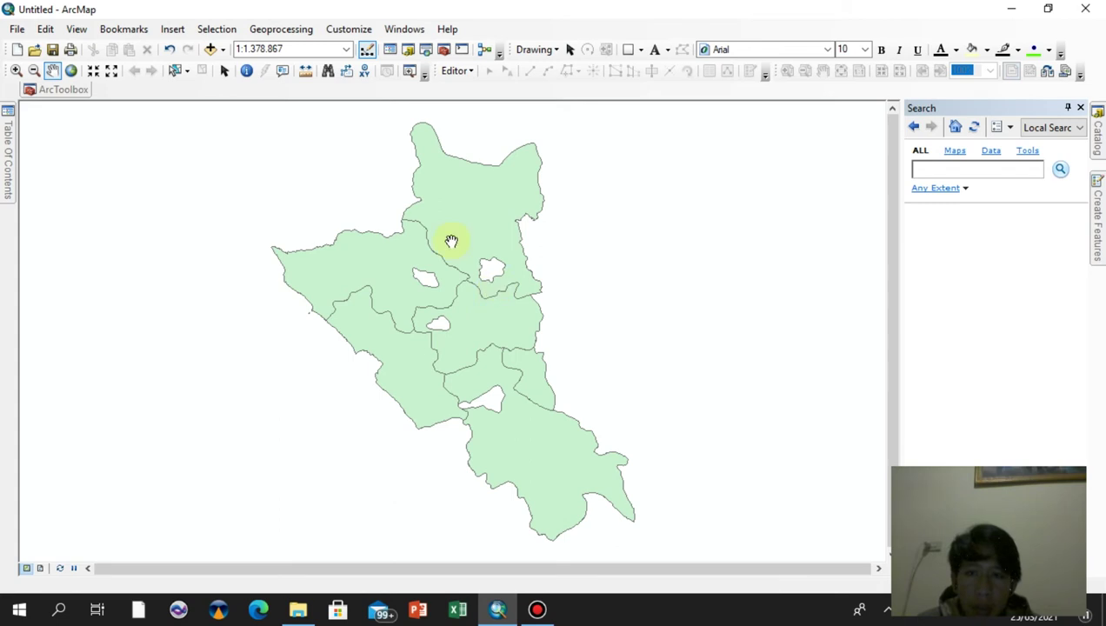
# Examine all fields of the Data_6 layer's attribute table at full size and close the table
pyautogui.moveTo(9, 166)
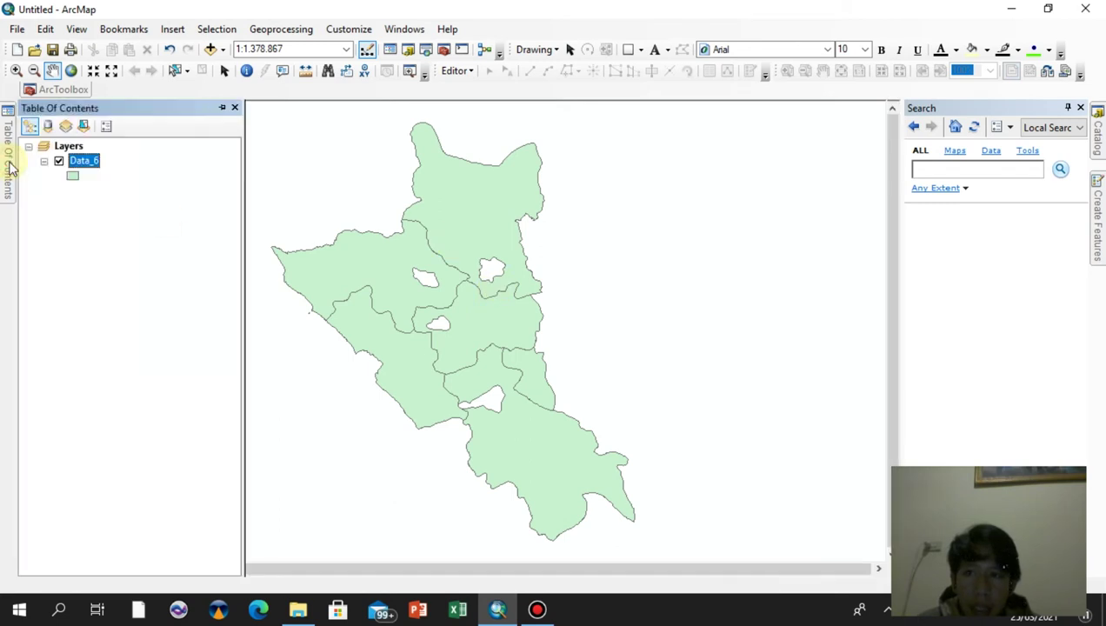
pyautogui.click(84, 161)
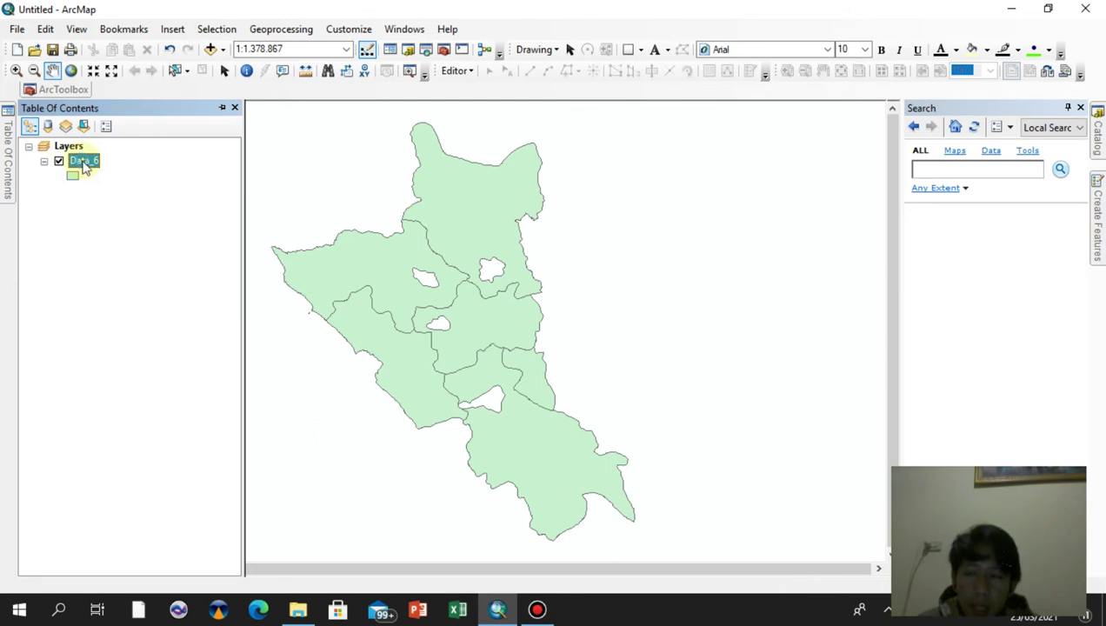
pyautogui.rightClick(84, 167)
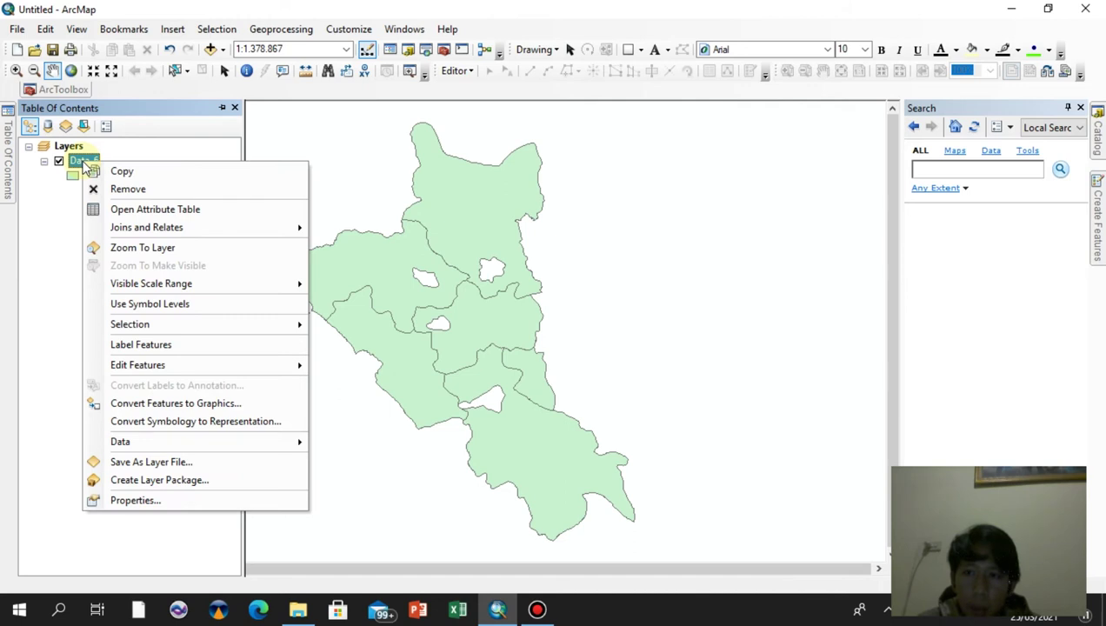
pyautogui.click(161, 207)
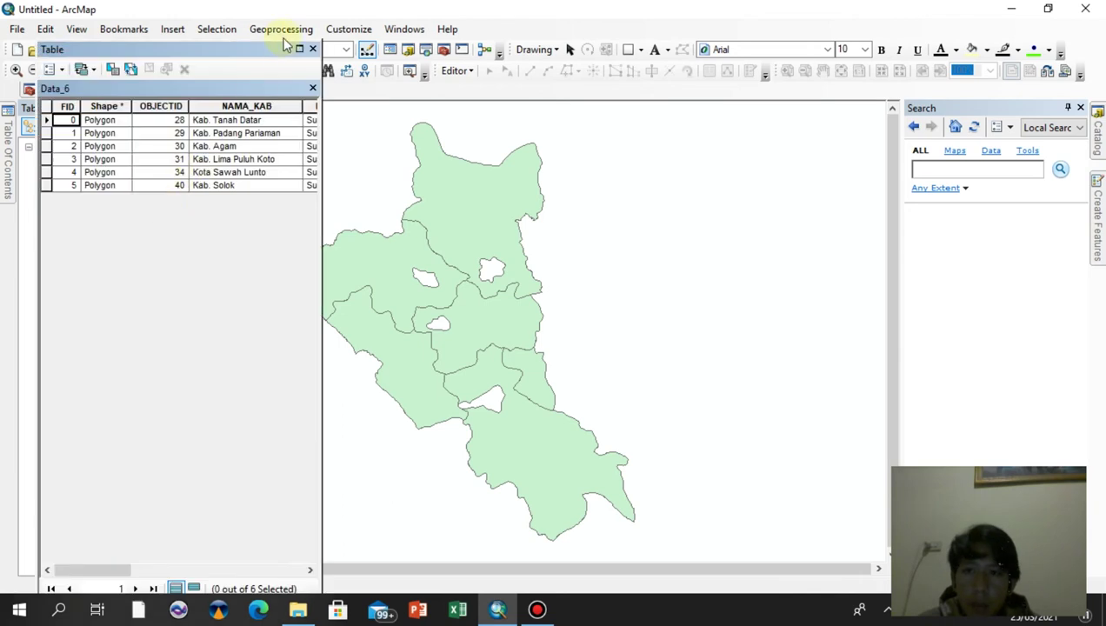
pyautogui.click(300, 49)
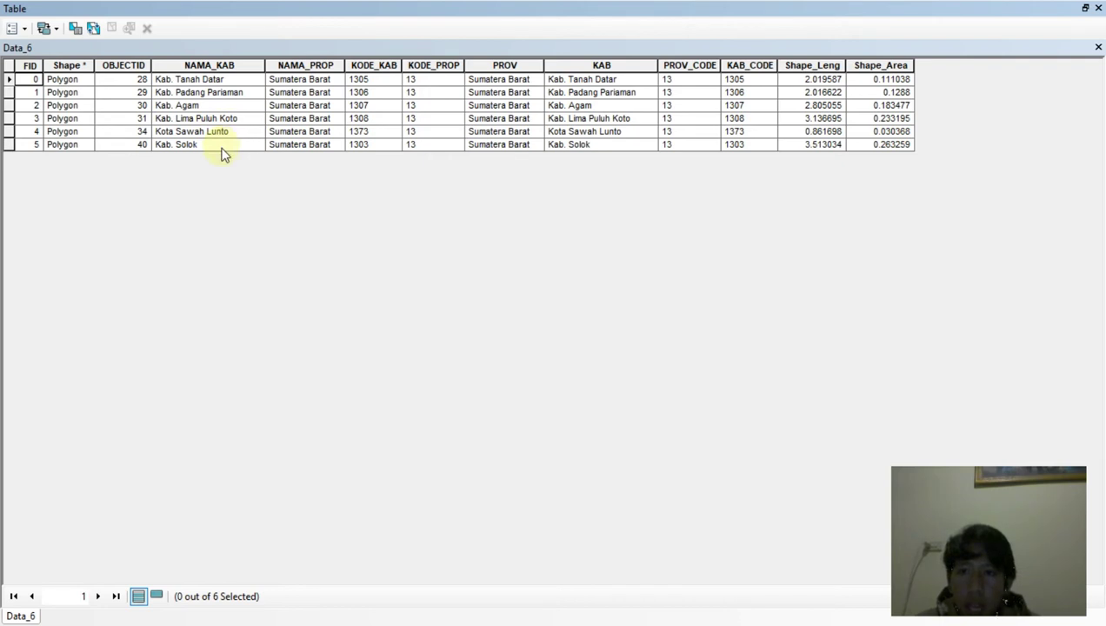
pyautogui.click(1098, 48)
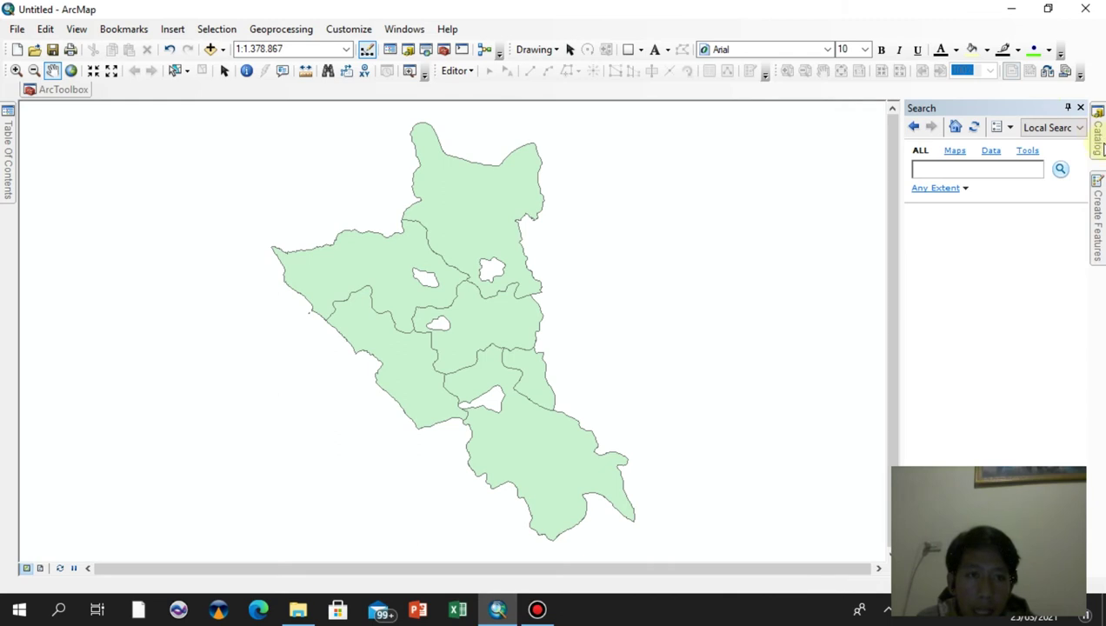
# Create a file geodatabase named TopologyEror in the datatopologi folder under D:\SIG (Sem.6)\Materi 3 (Topology Eror)
pyautogui.click(1099, 143)
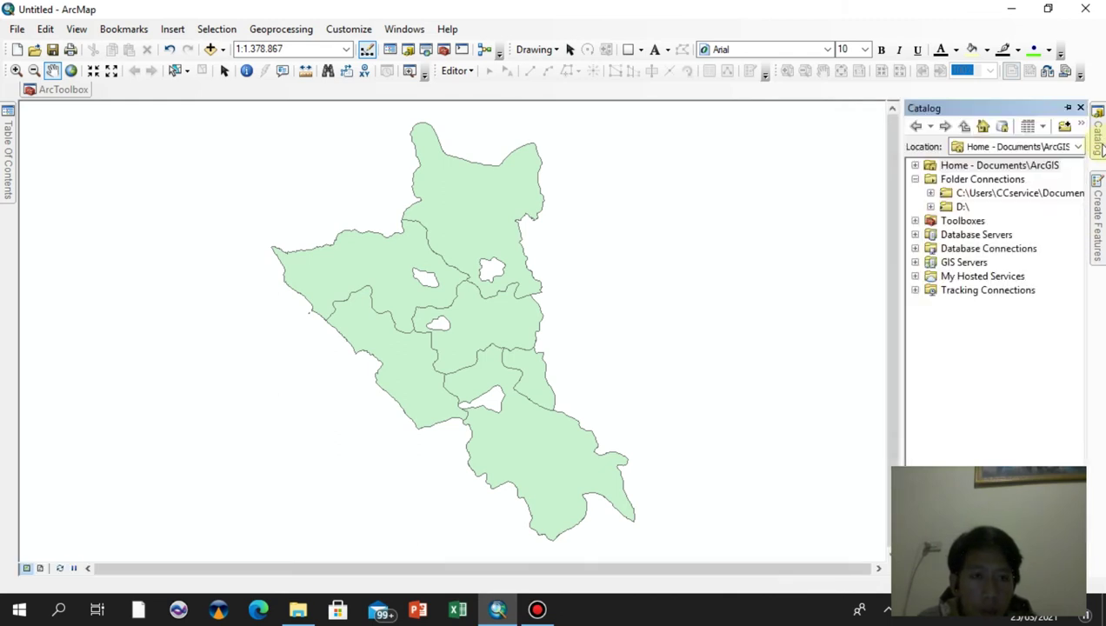
pyautogui.click(931, 206)
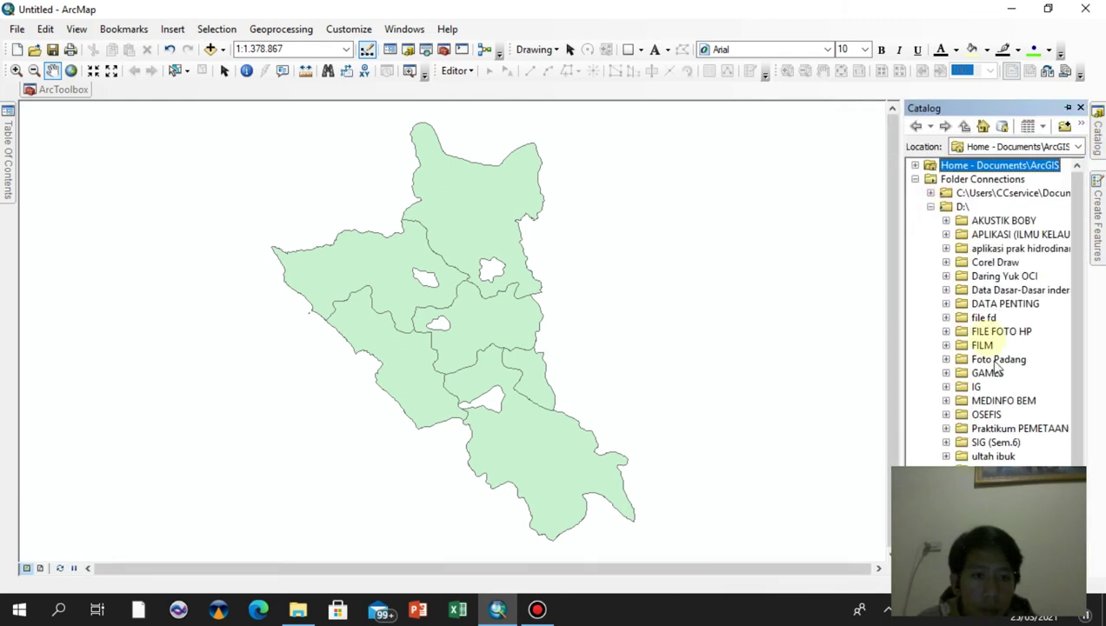
pyautogui.click(947, 443)
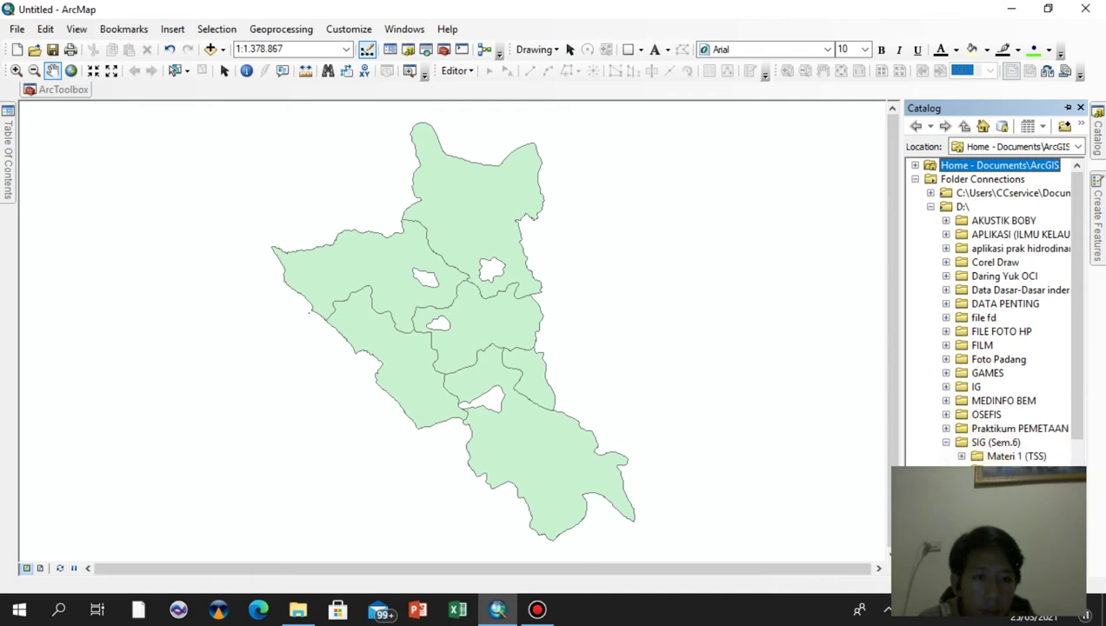
pyautogui.moveTo(1079, 420); pyautogui.dragTo(1078, 438)
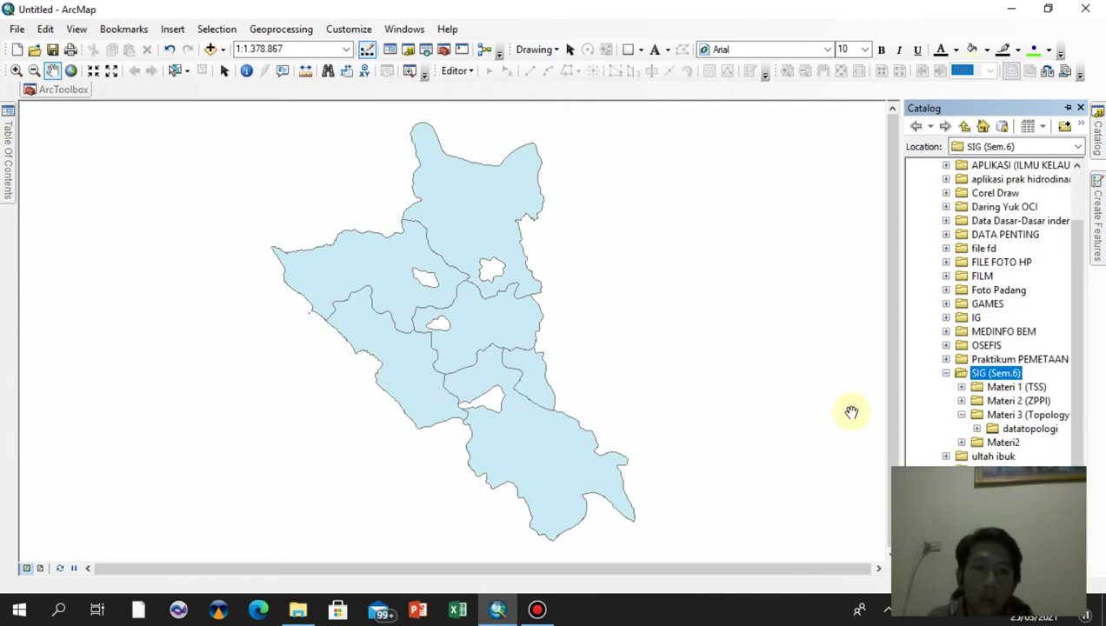
pyautogui.click(1024, 431)
pyautogui.rightClick(1026, 431)
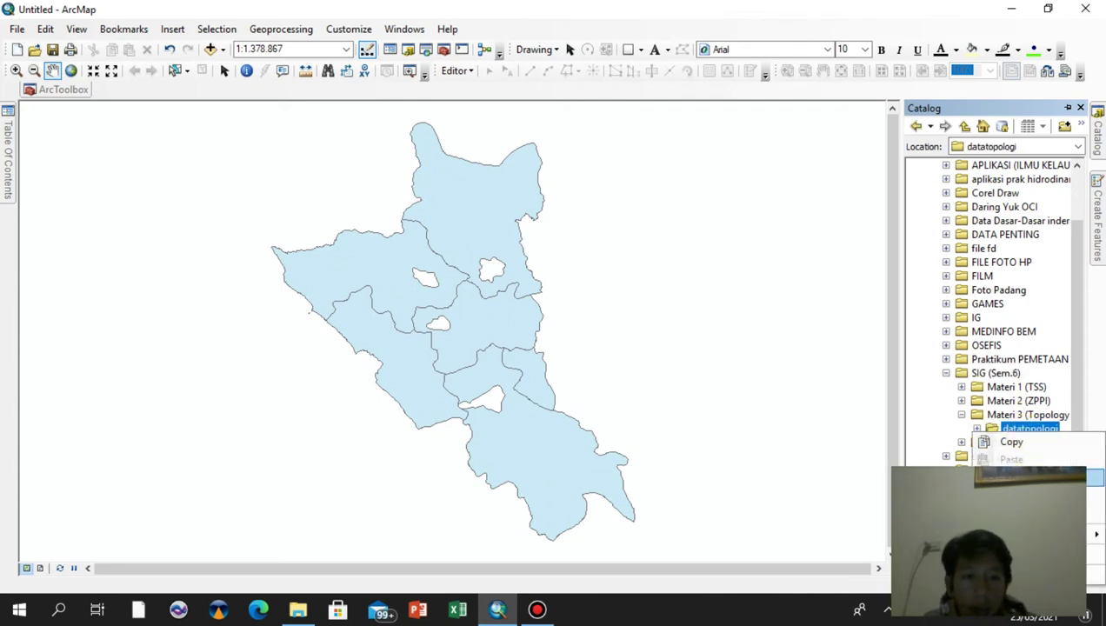
pyautogui.moveTo(1043, 534)
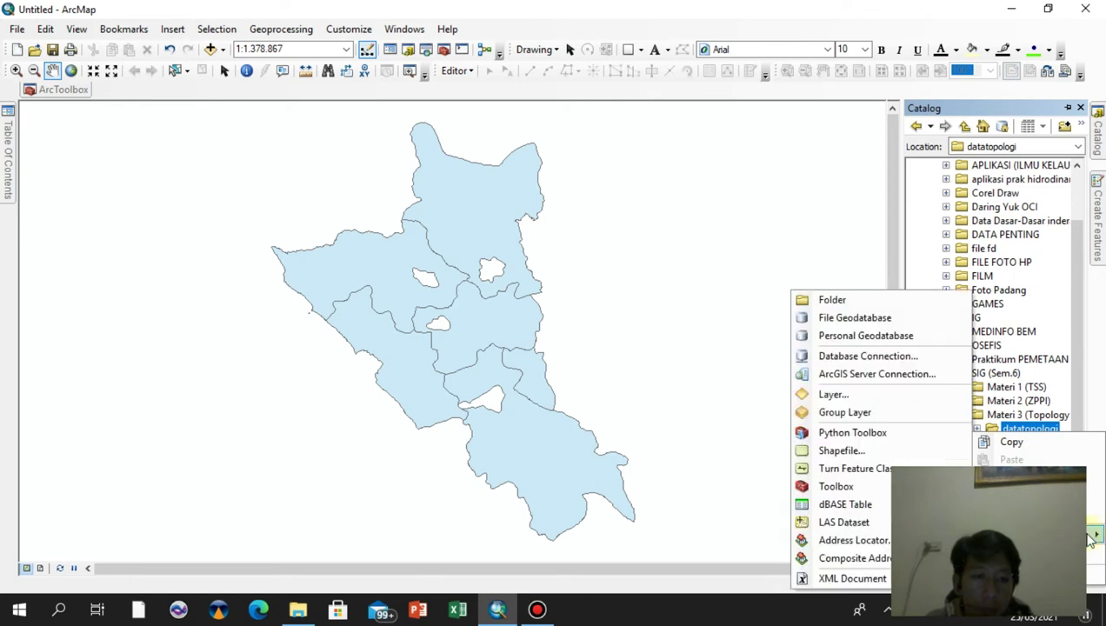
pyautogui.click(884, 319)
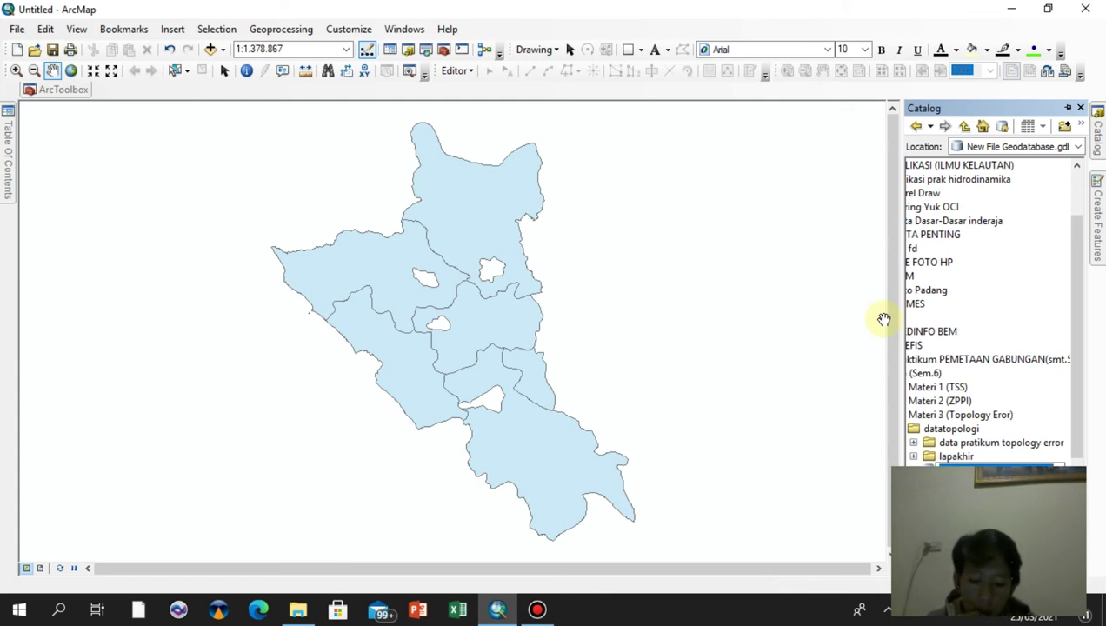
pyautogui.write('TopologyEror')
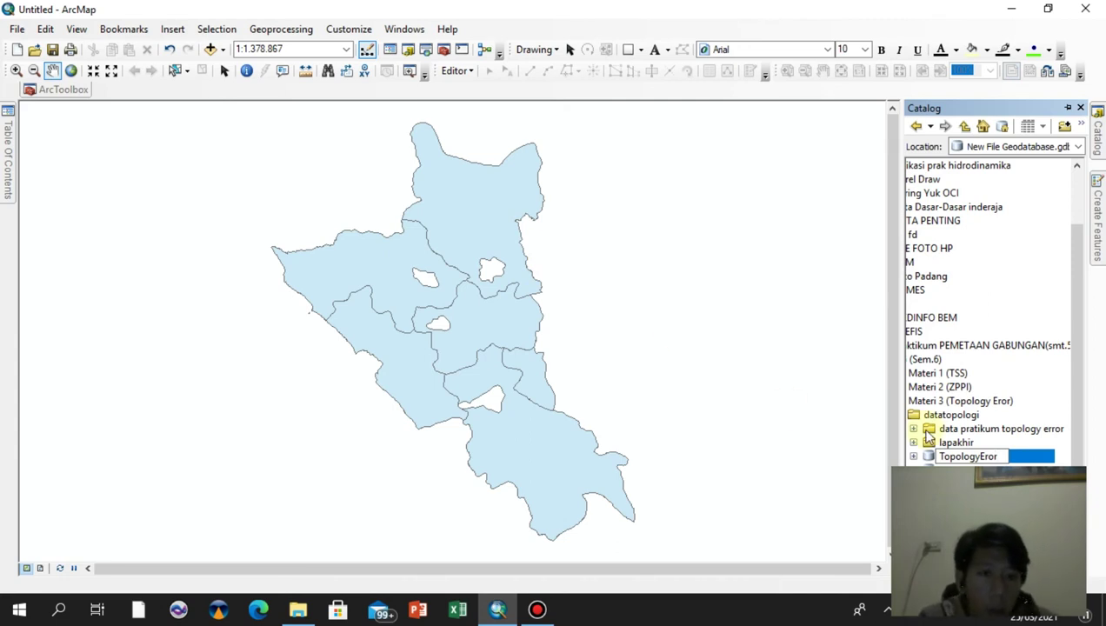
pyautogui.press('Return')
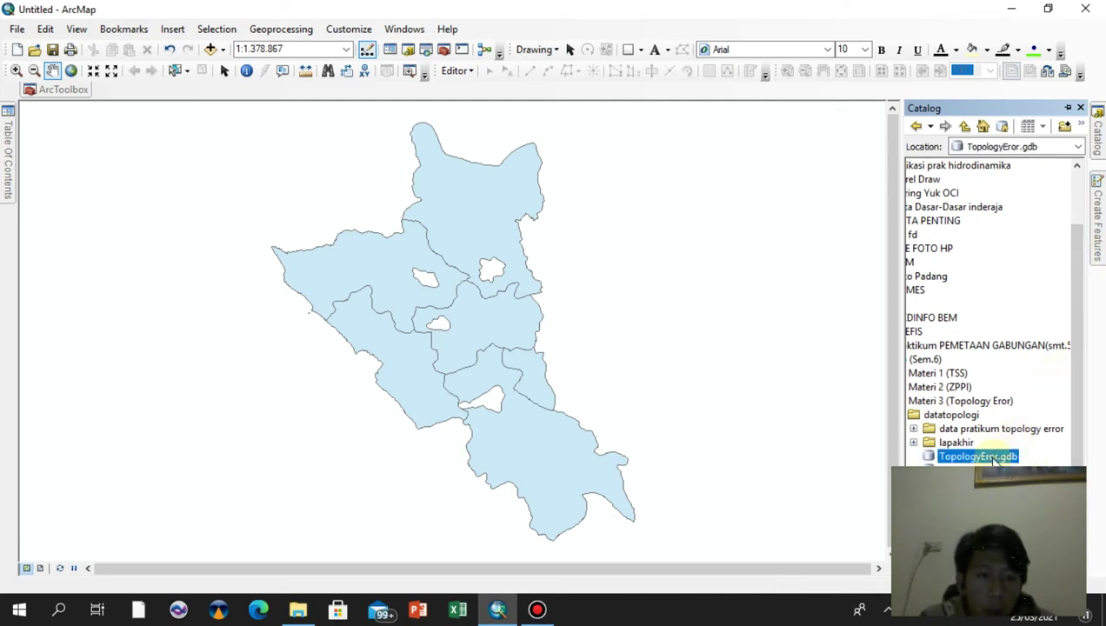
# Start a new feature dataset in TopologyEror.gdb and name it Kesalahan_Topology
pyautogui.rightClick(994, 462)
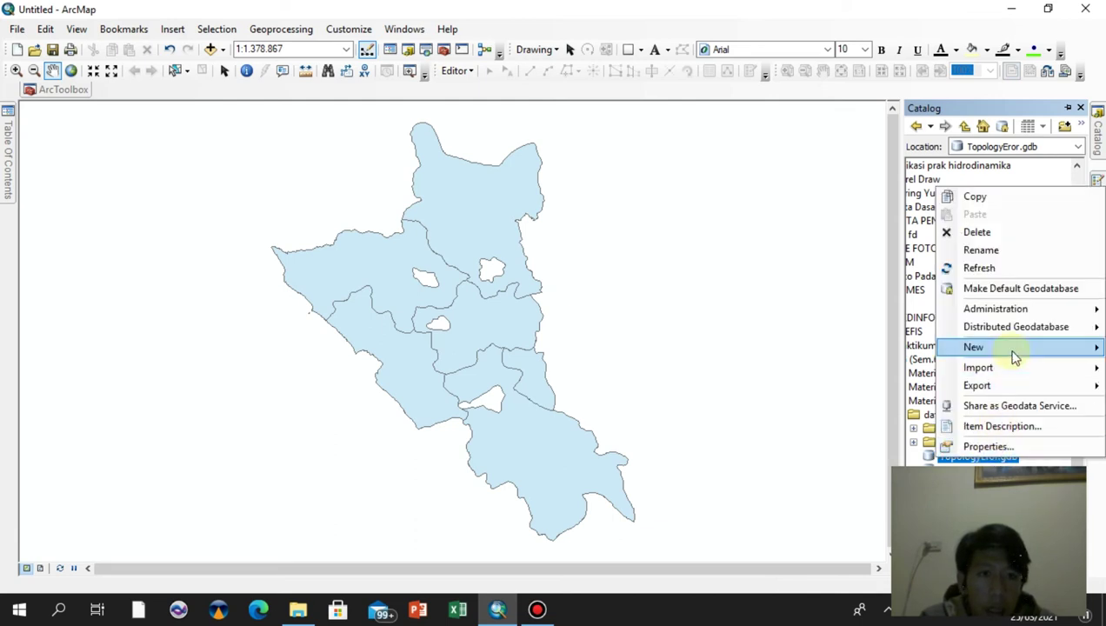
pyautogui.moveTo(1069, 349)
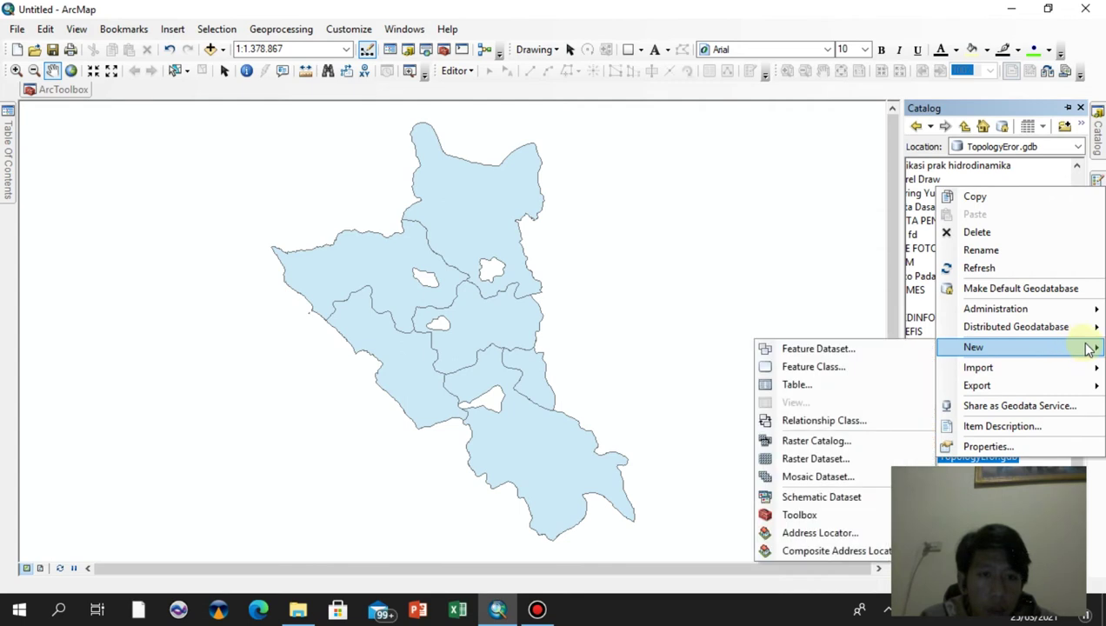
pyautogui.click(876, 351)
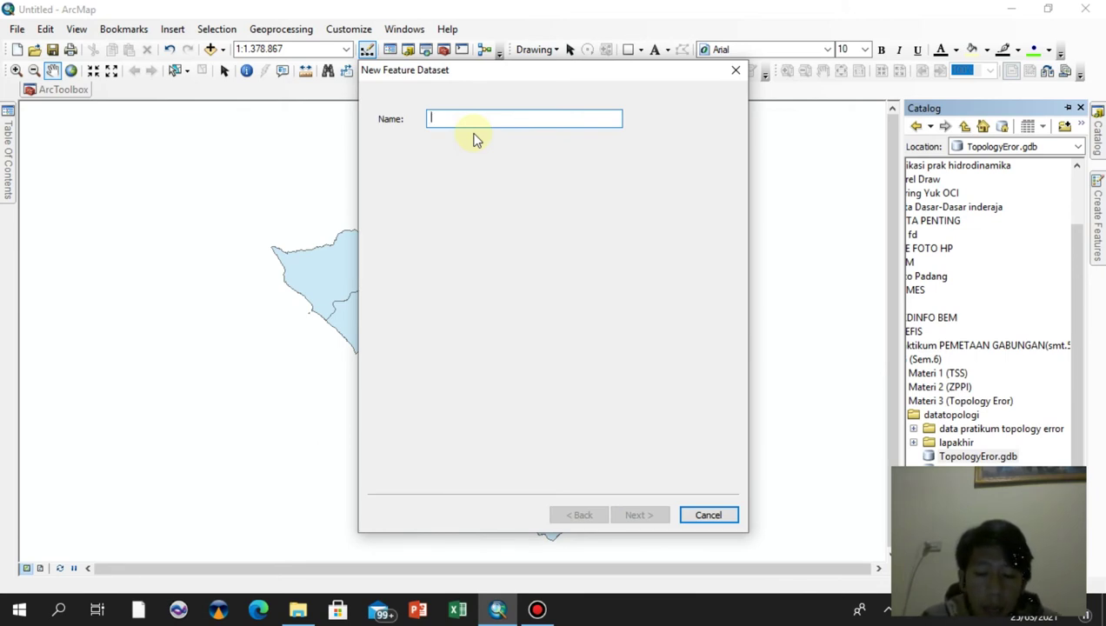
pyautogui.write('Kesalag')
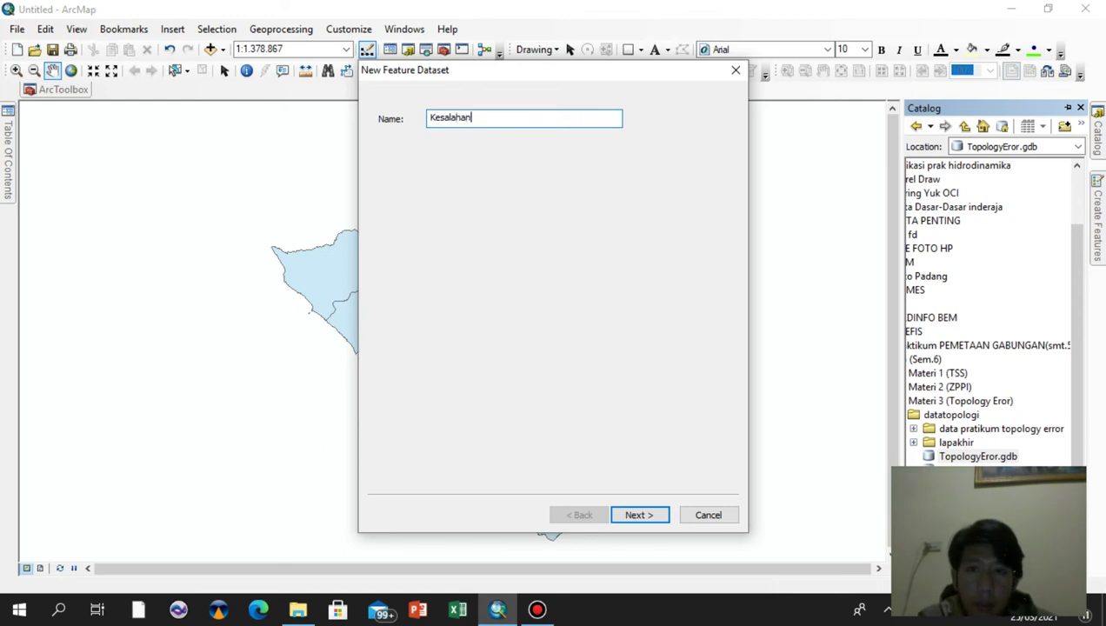
pyautogui.write('an_To')
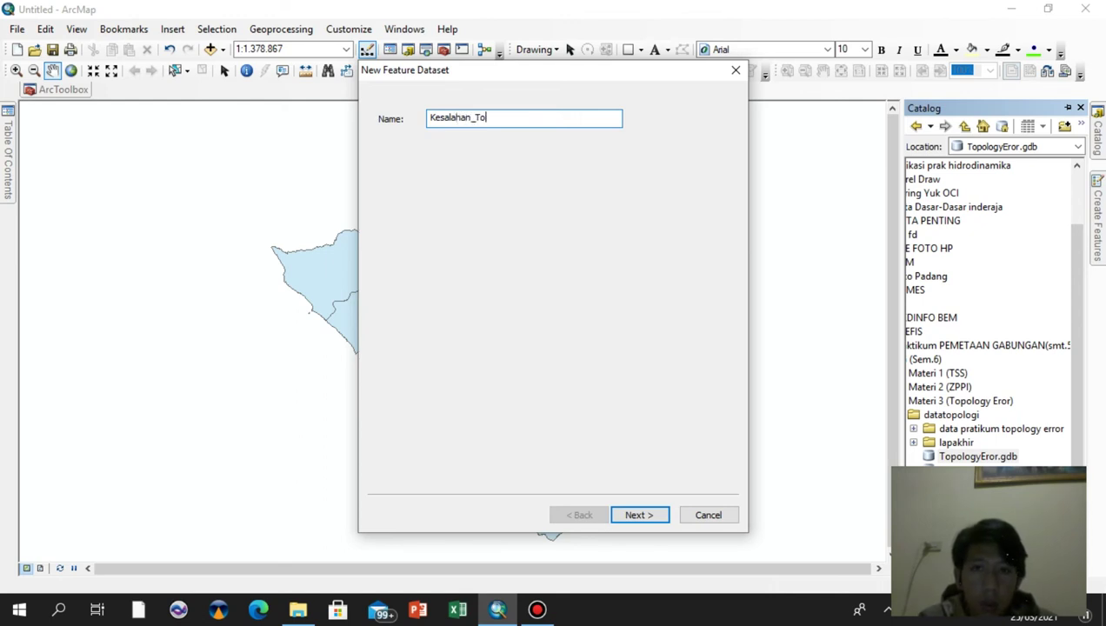
pyautogui.write('pology')
pyautogui.click(637, 514)
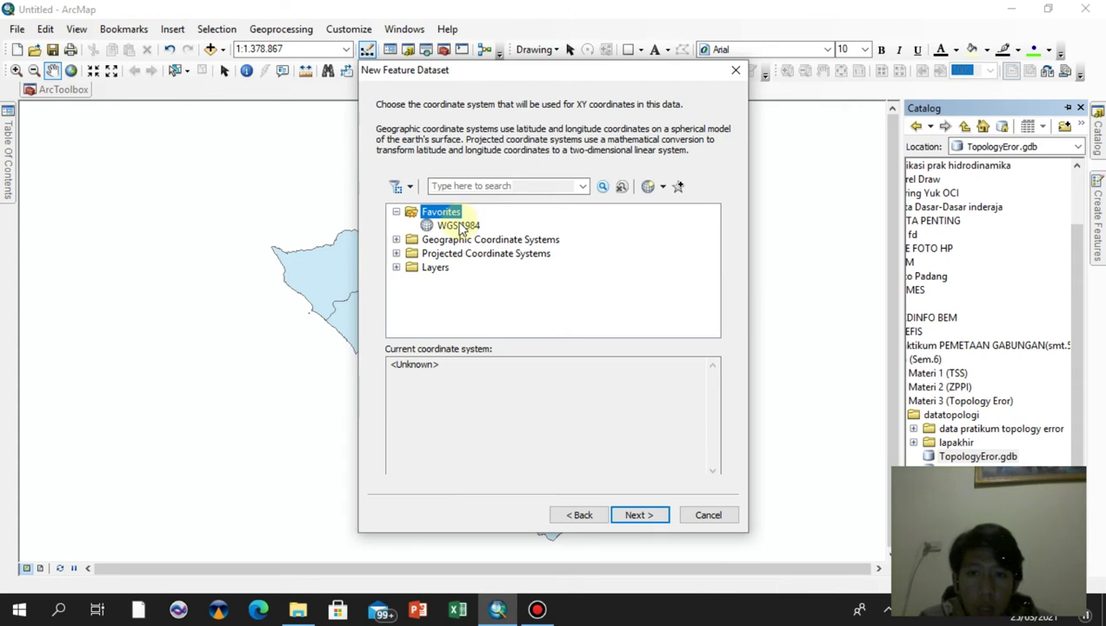
# Assign WGS 1984 as both the XY and the vertical coordinate system and finish the feature dataset with the default tolerances
pyautogui.click(458, 226)
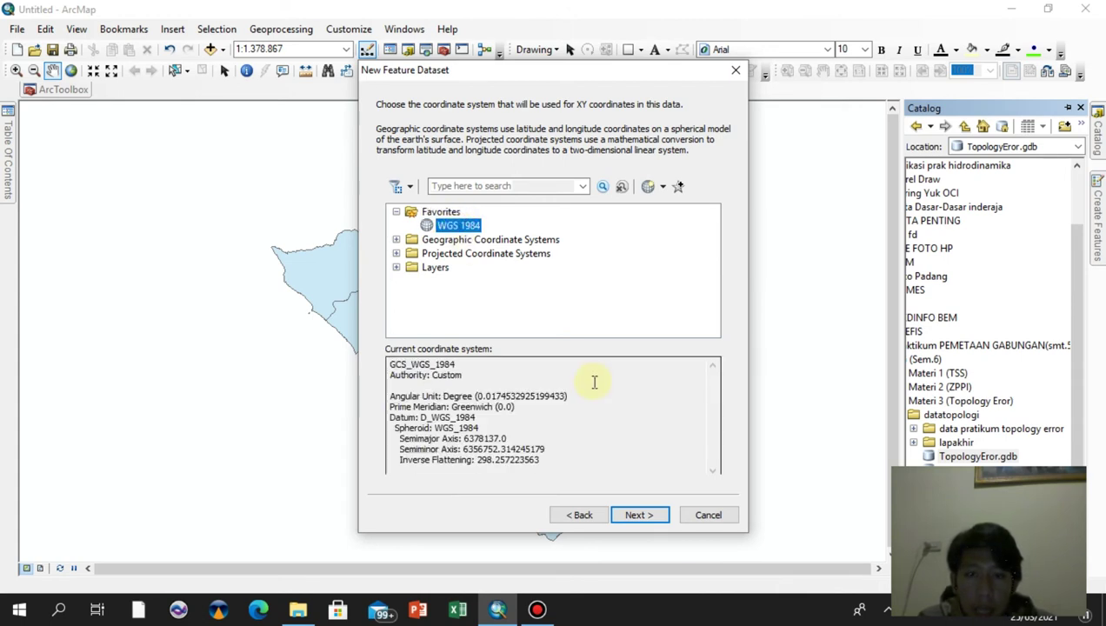
pyautogui.click(637, 515)
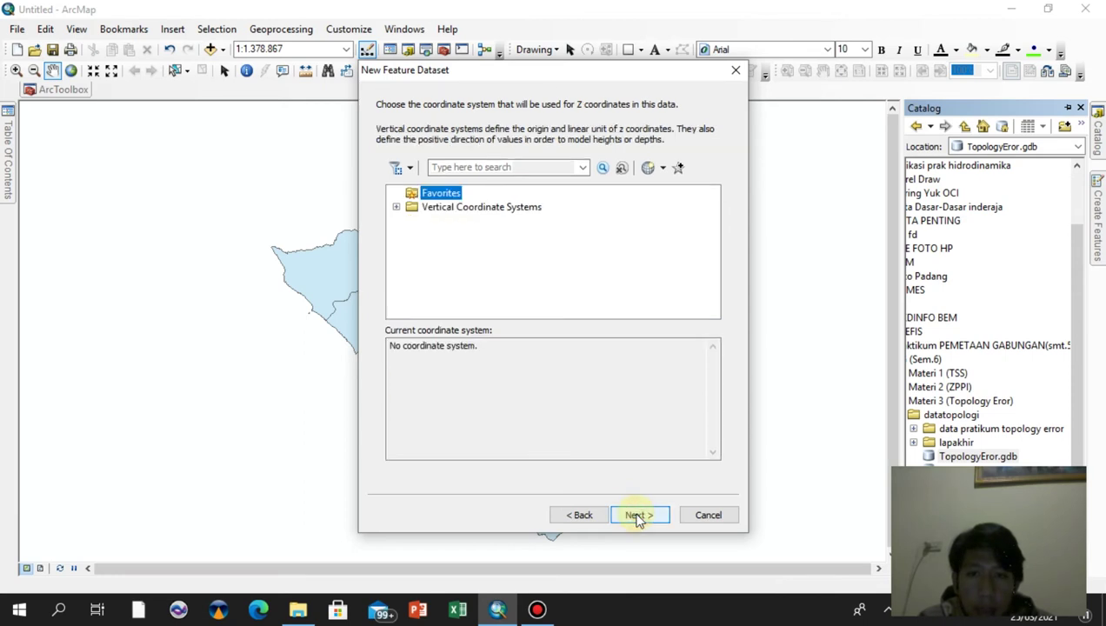
pyautogui.click(396, 208)
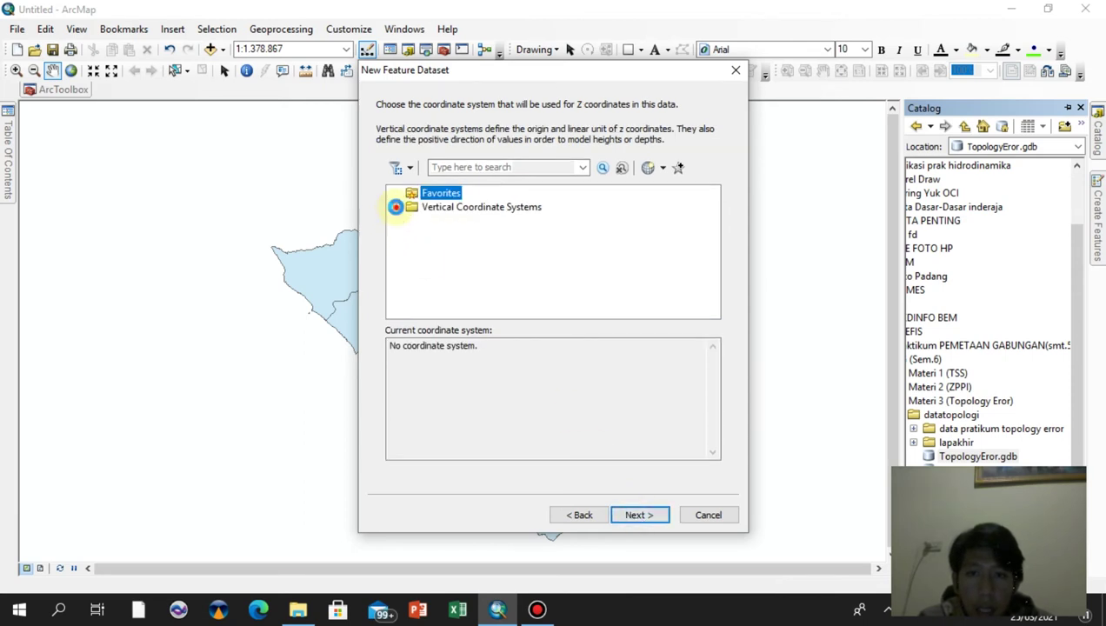
pyautogui.moveTo(709, 235); pyautogui.dragTo(716, 279)
pyautogui.click(412, 303)
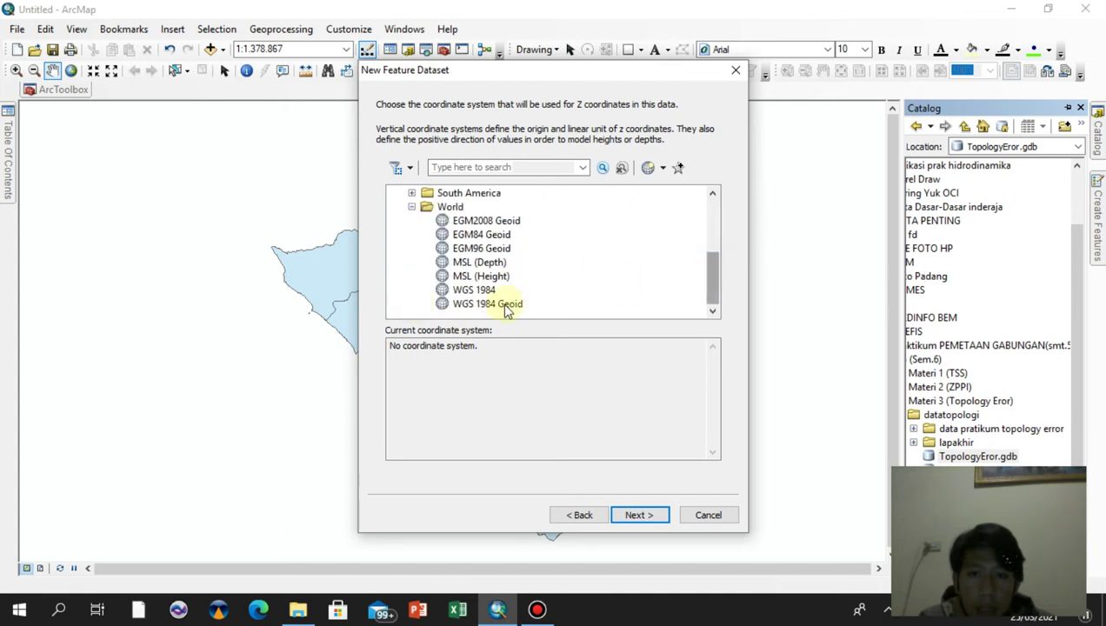
pyautogui.click(474, 291)
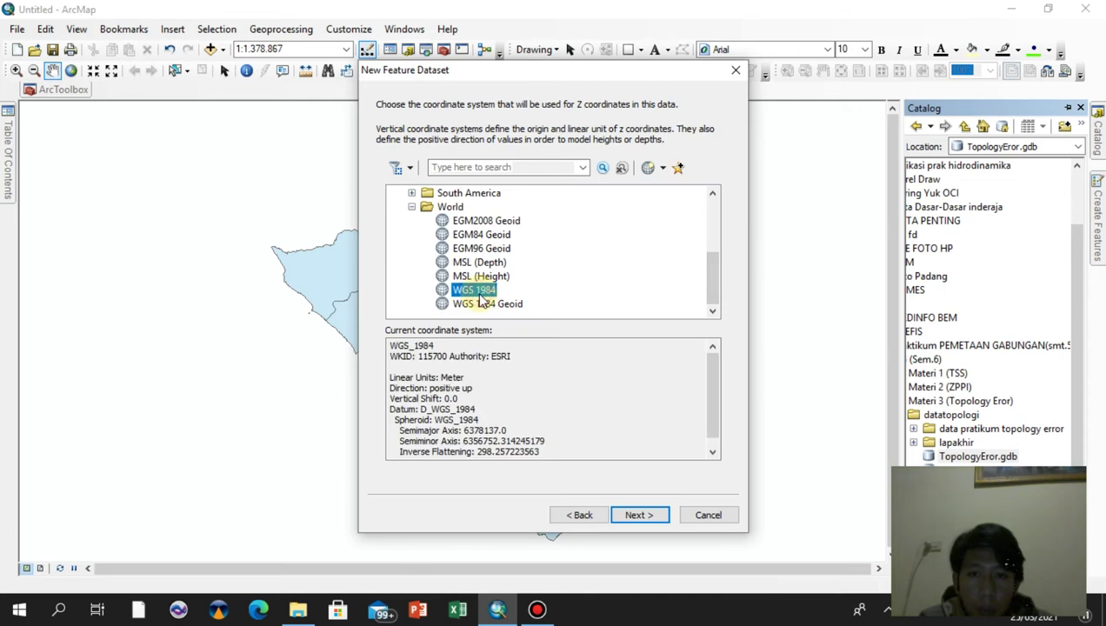
pyautogui.click(639, 517)
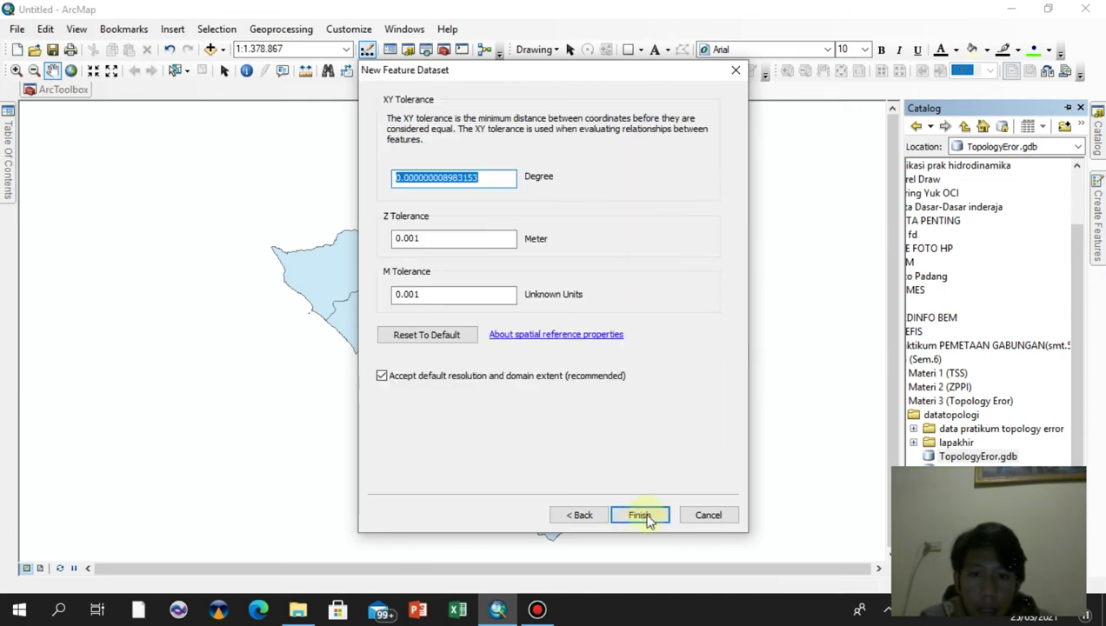
pyautogui.click(641, 517)
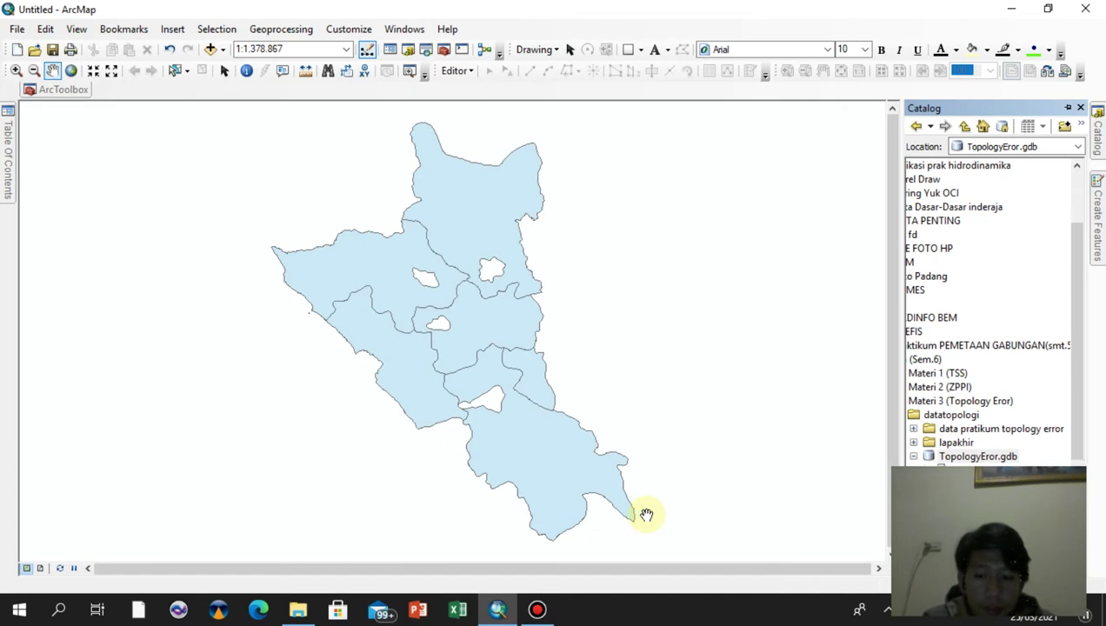
# Open the Feature Class to Feature Class conversion tool and choose Data_6 as its input features
pyautogui.hotkey('ctrl', 'f')
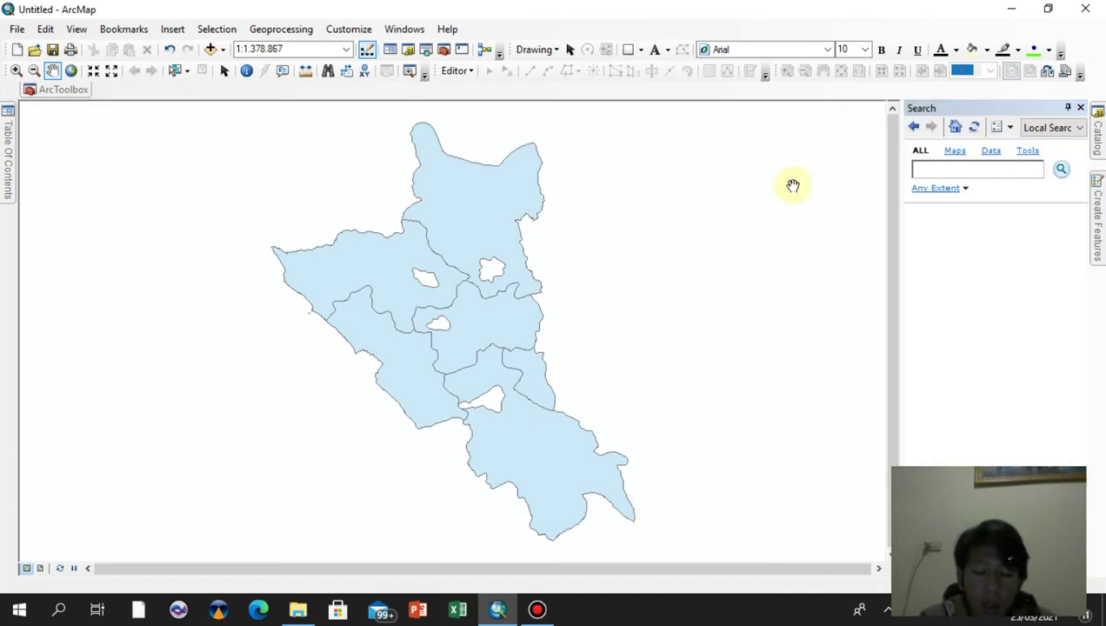
pyautogui.click(443, 52)
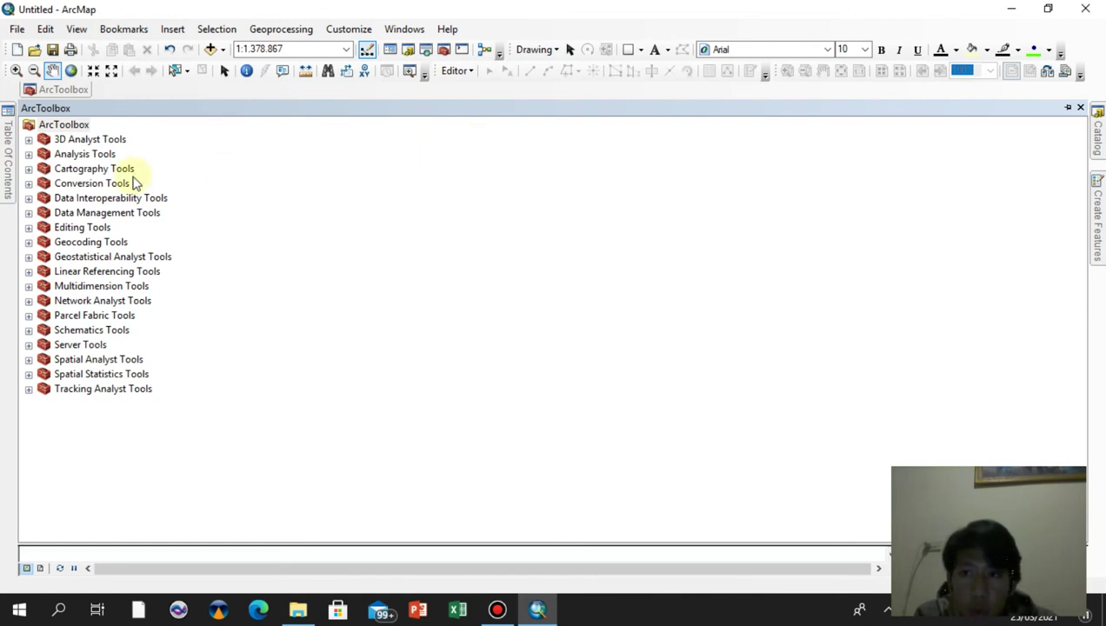
pyautogui.click(29, 183)
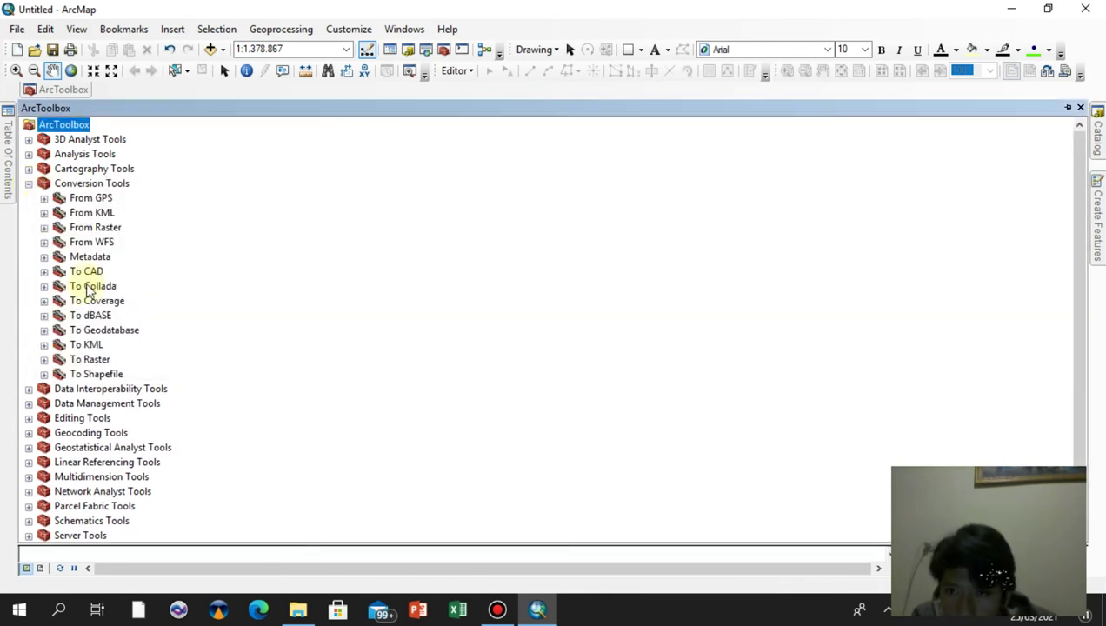
pyautogui.click(45, 332)
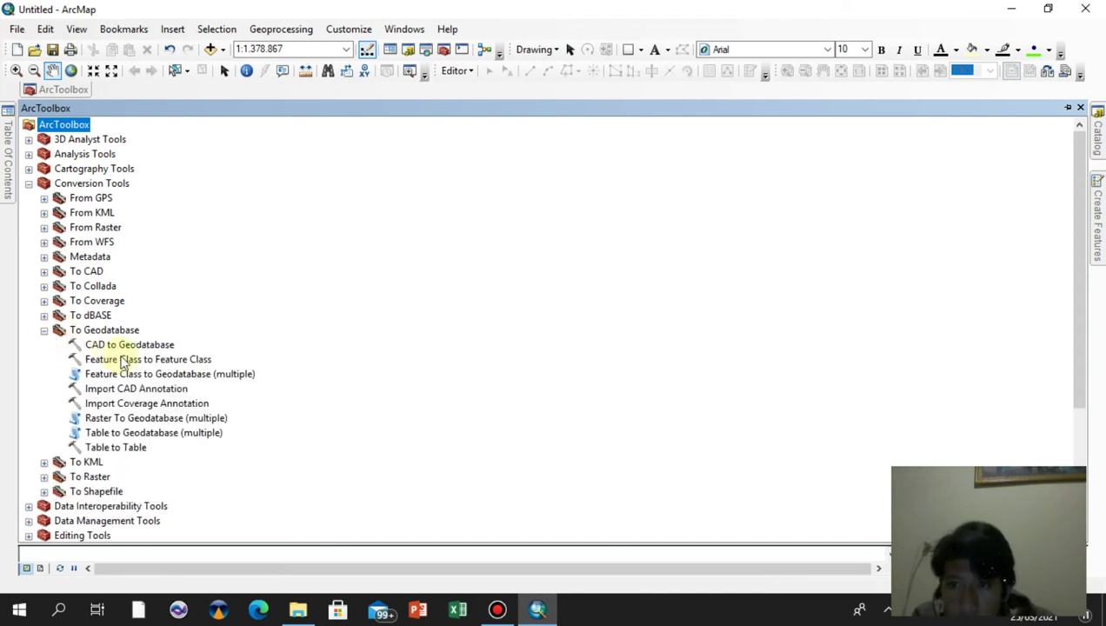
pyautogui.click(136, 361)
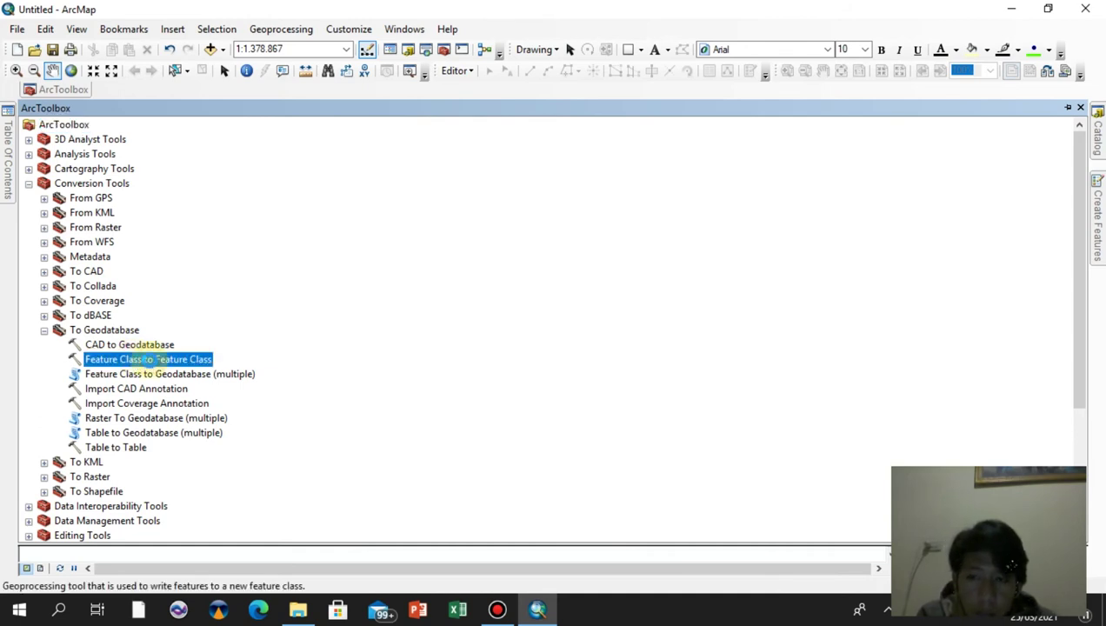
pyautogui.doubleClick(150, 364)
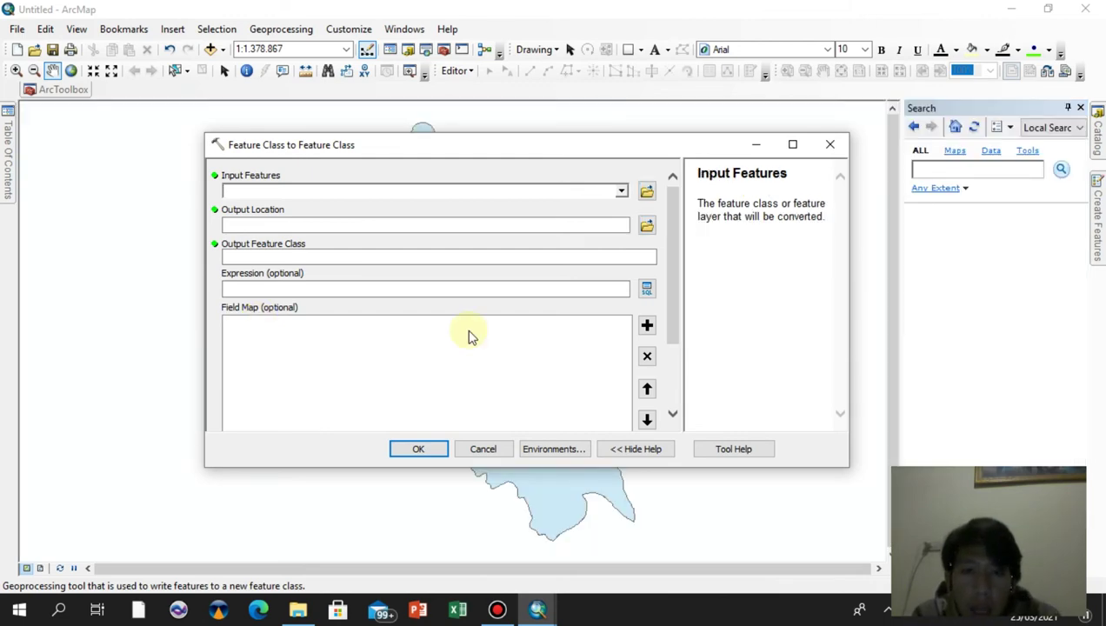
pyautogui.click(620, 192)
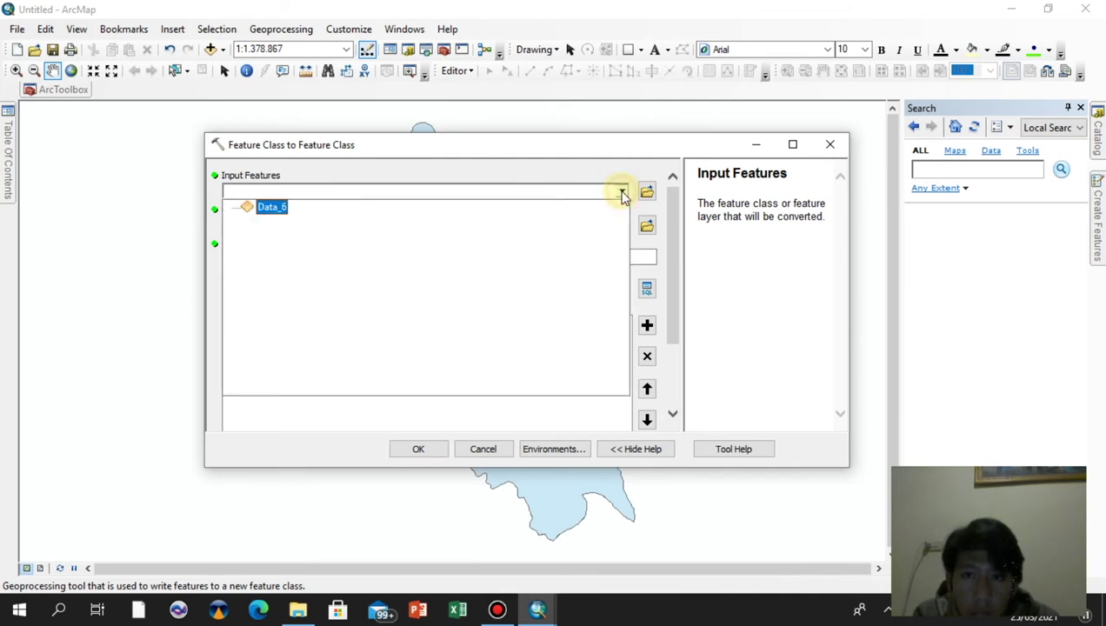
pyautogui.click(277, 210)
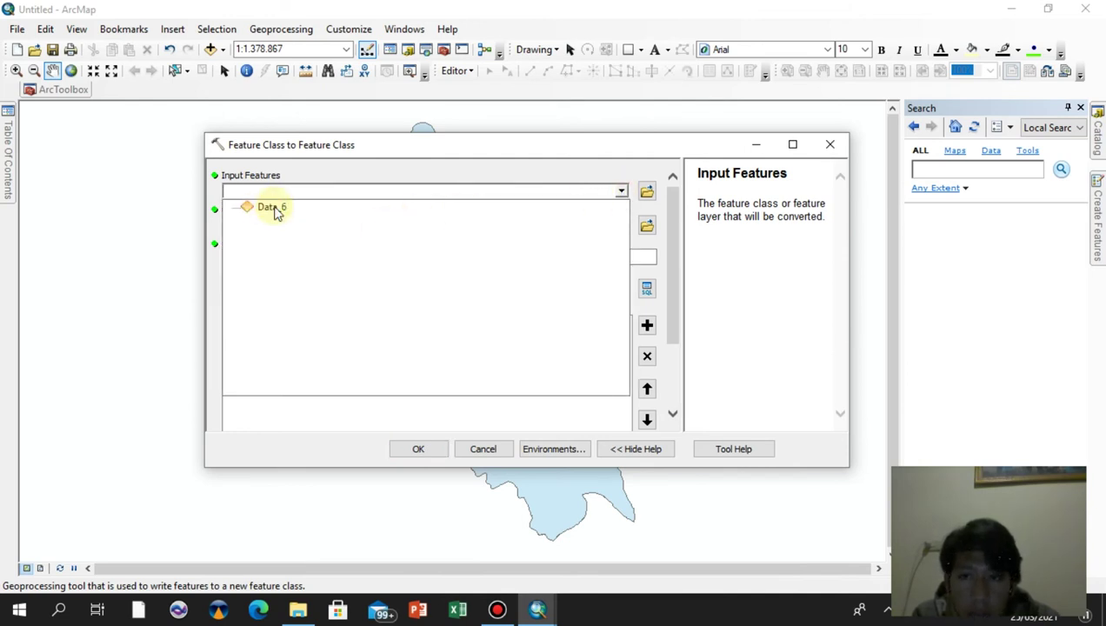
# Set the conversion's output location to the Kesalahan_Topology feature dataset in TopologyEror.gdb inside the datatopologi folder
pyautogui.click(647, 227)
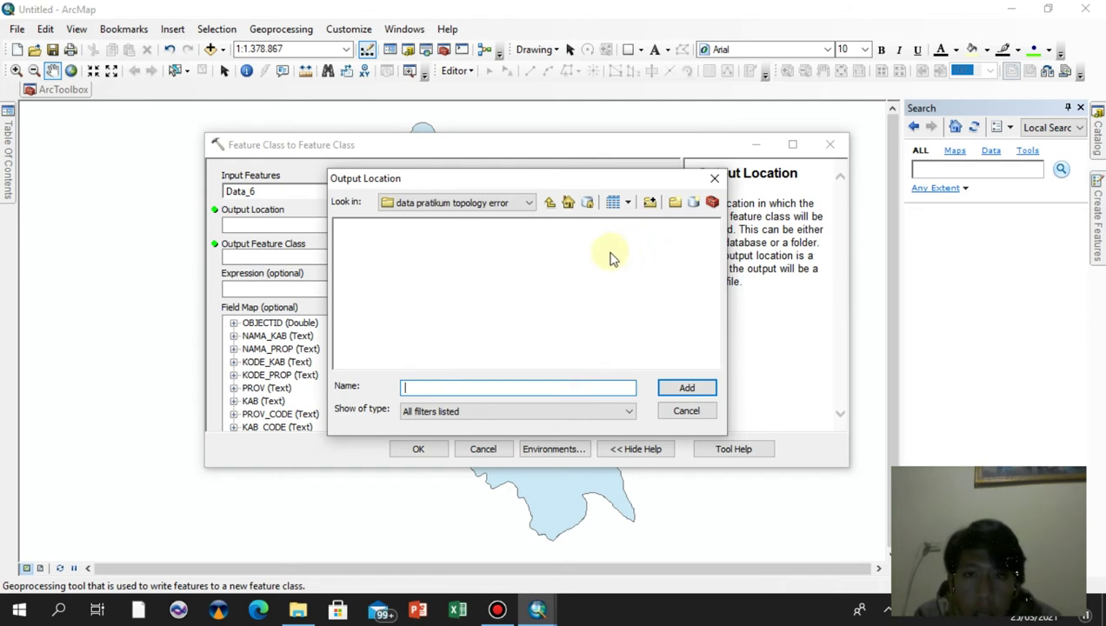
pyautogui.click(549, 202)
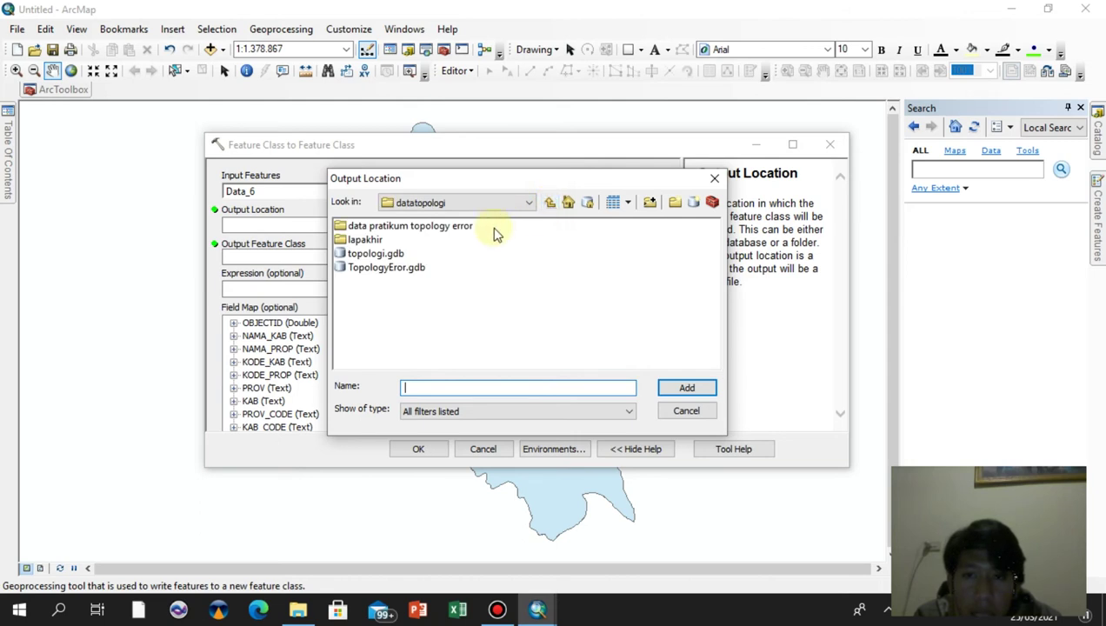
pyautogui.doubleClick(402, 269)
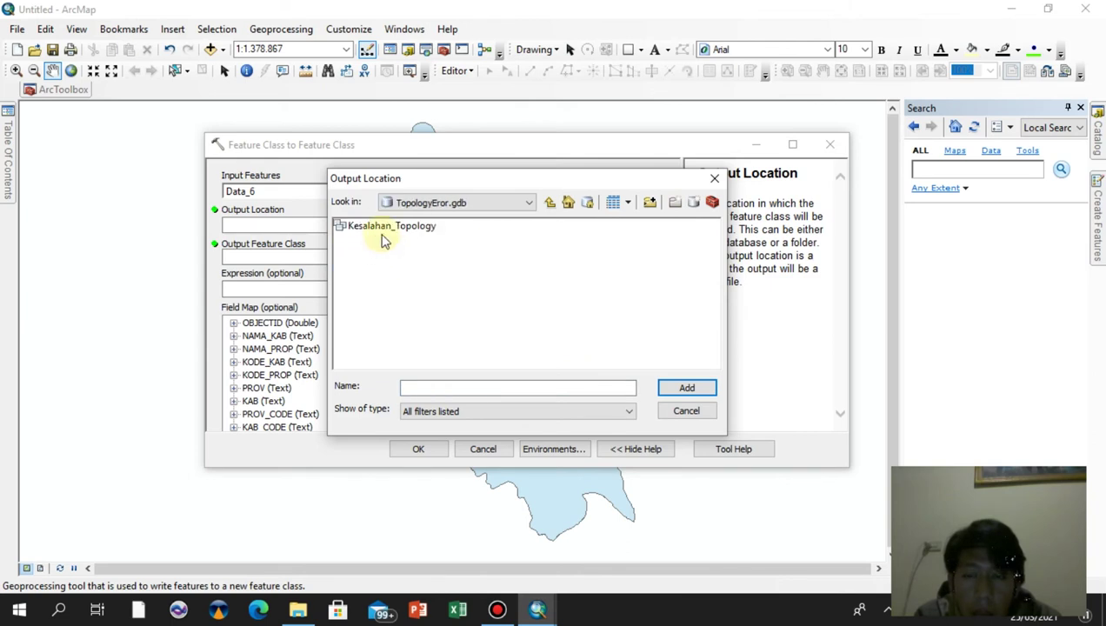
pyautogui.click(382, 229)
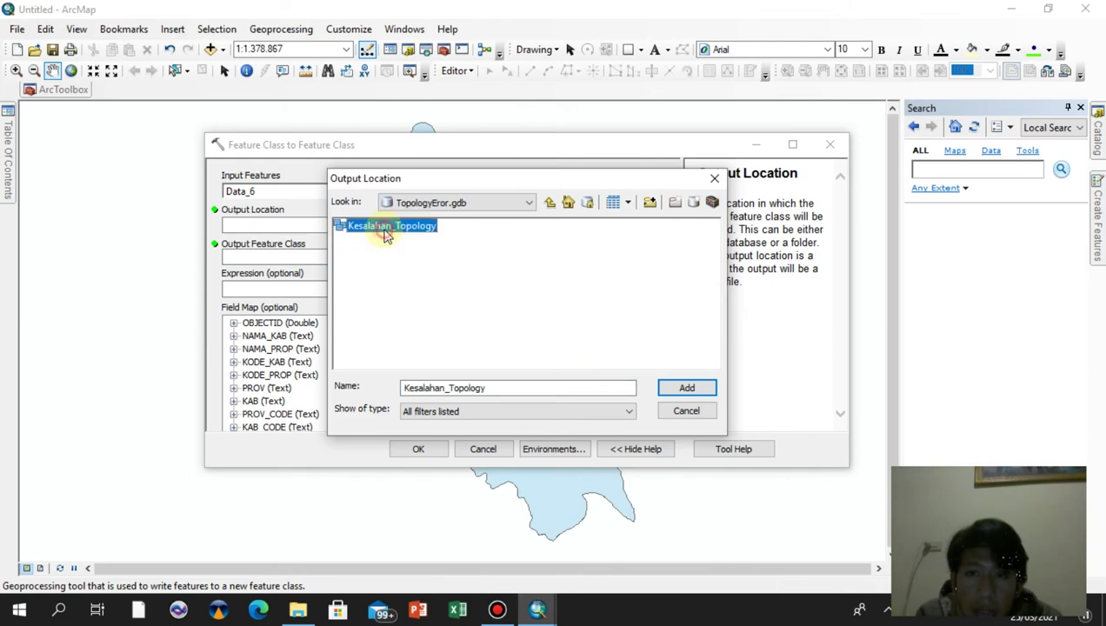
pyautogui.click(674, 390)
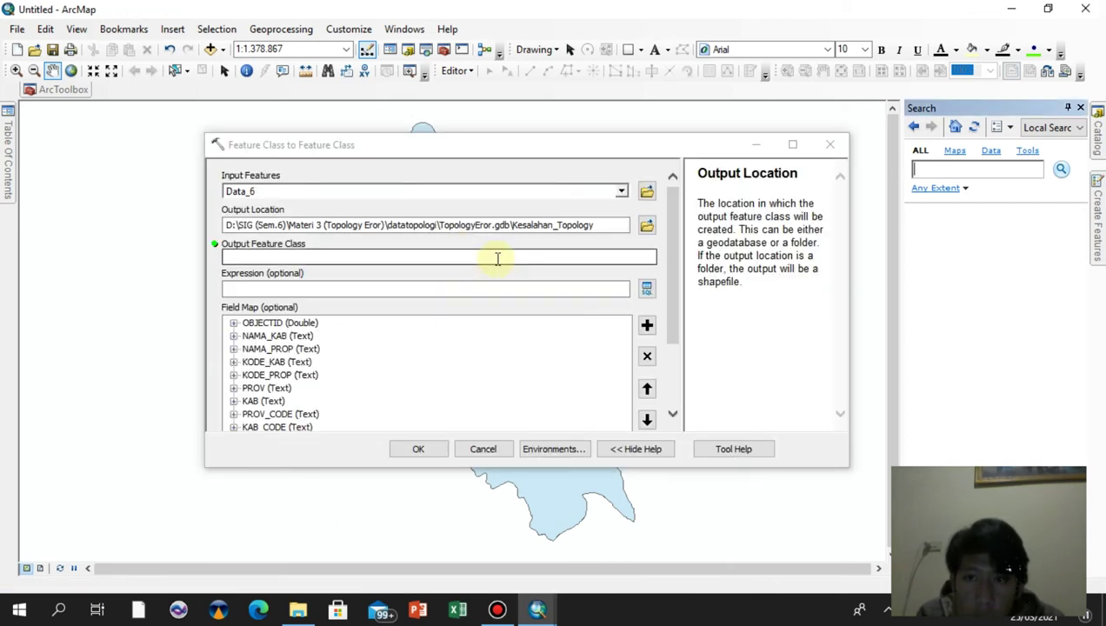
# Name the output feature class Topology_eror_Overlap and run the conversion
pyautogui.click(498, 258)
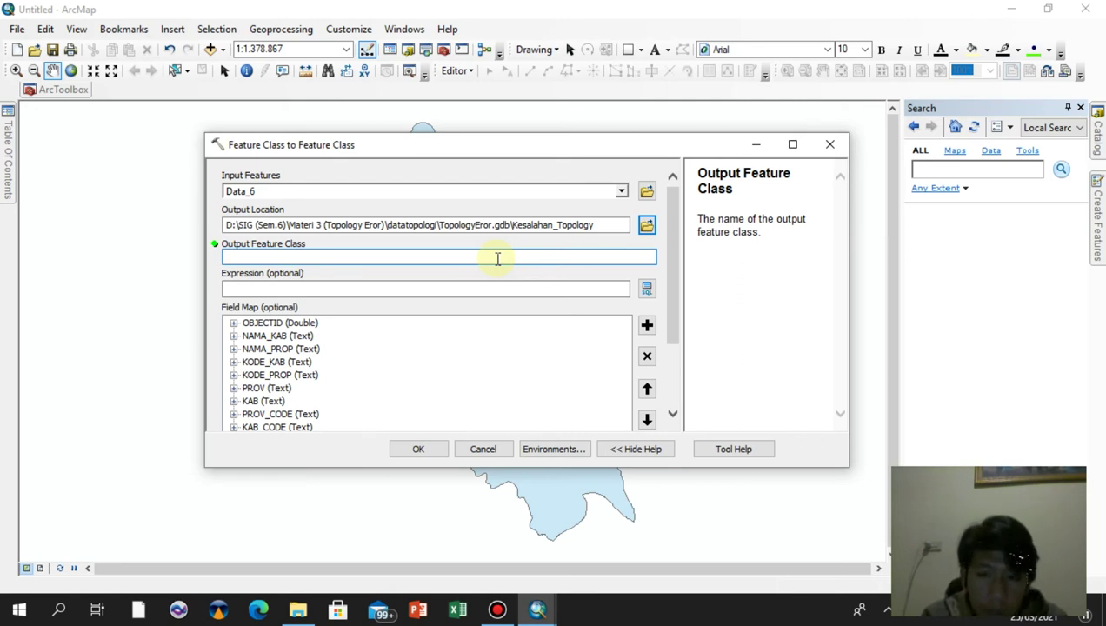
pyautogui.write('Topolo')
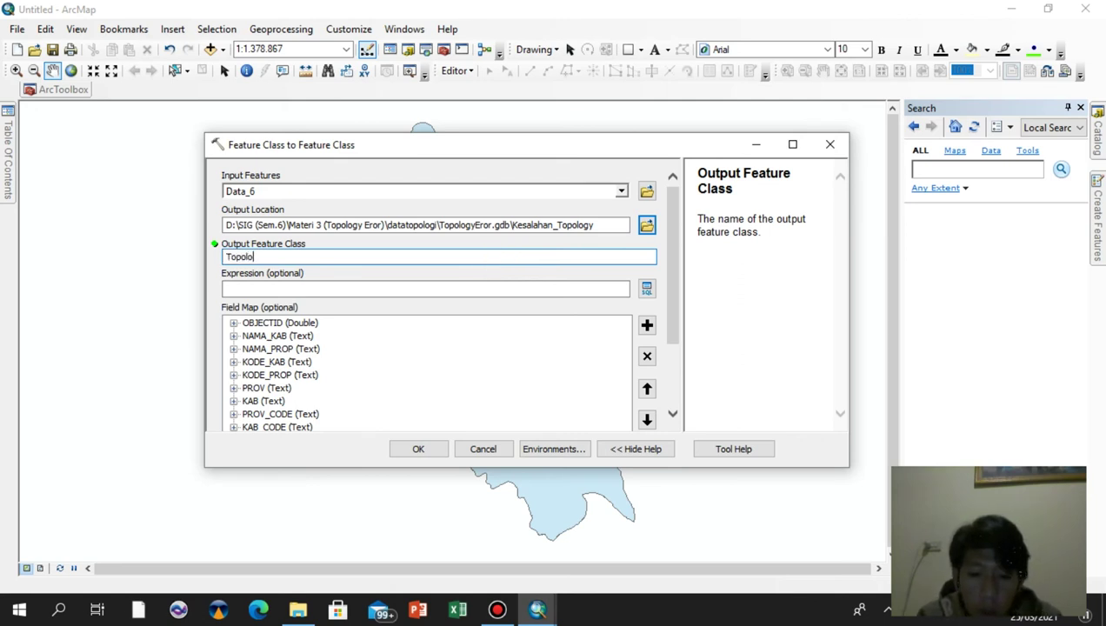
pyautogui.write('gy')
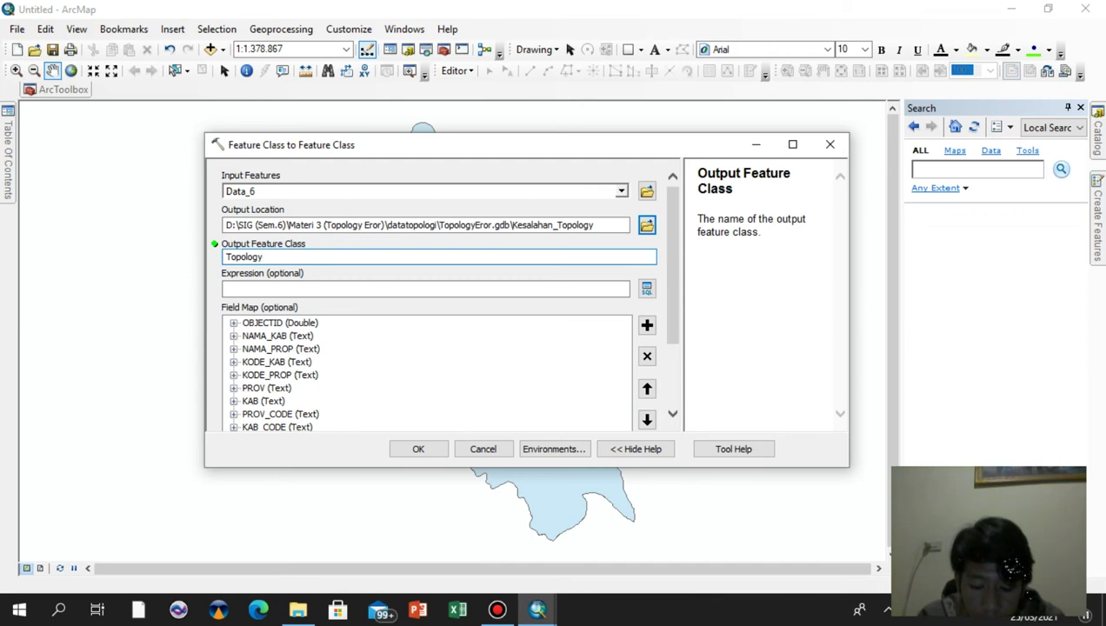
pyautogui.write('_eroe')
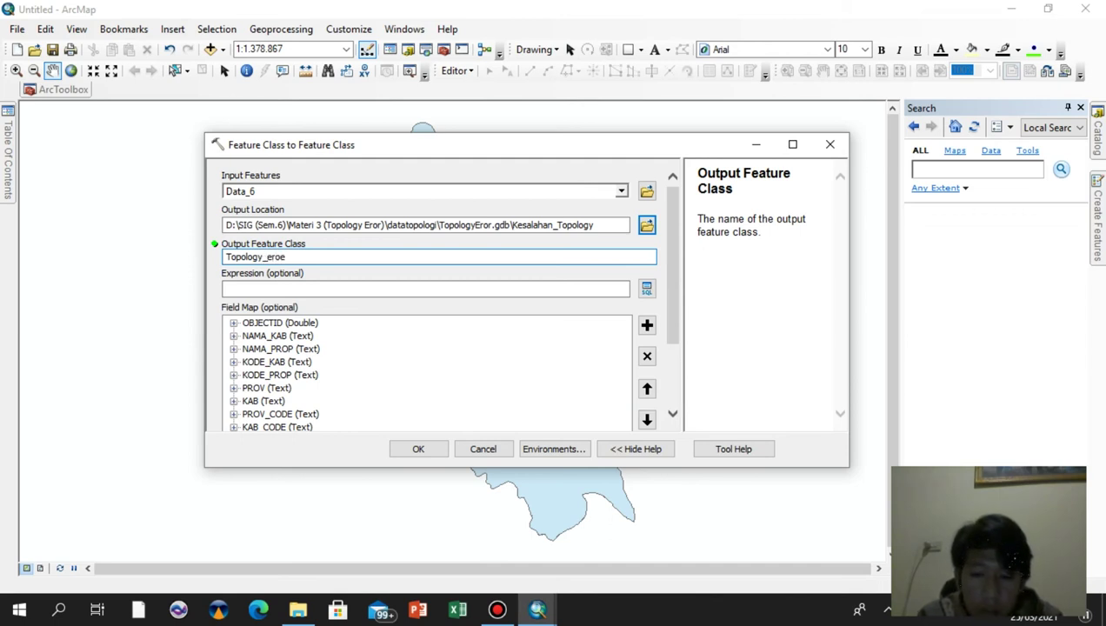
pyautogui.press('BackSpace')
pyautogui.write('r_')
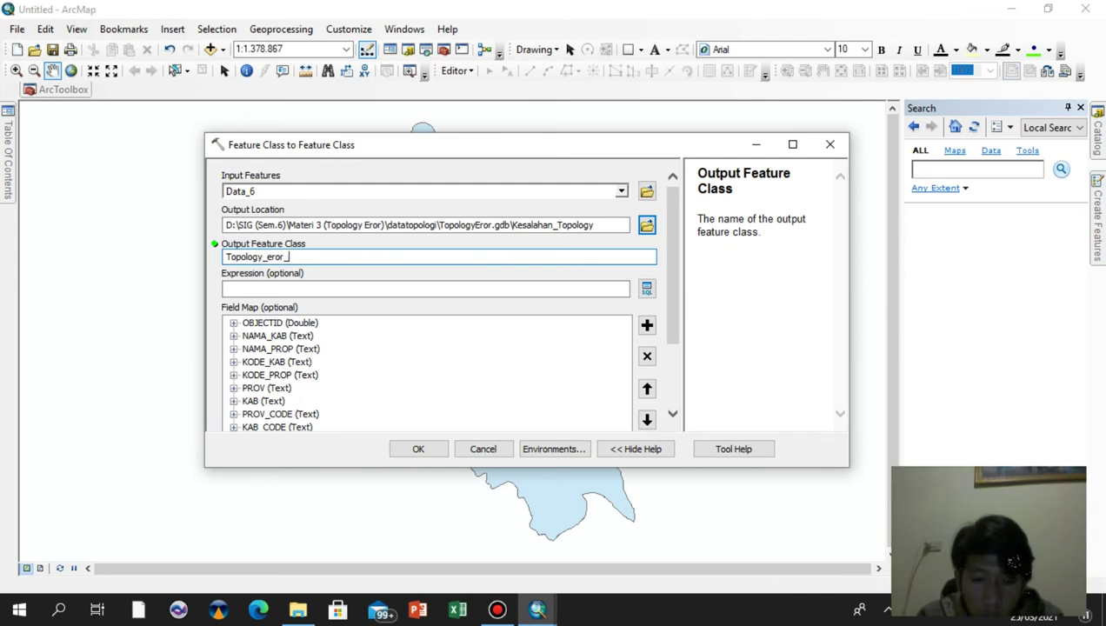
pyautogui.write('Ove')
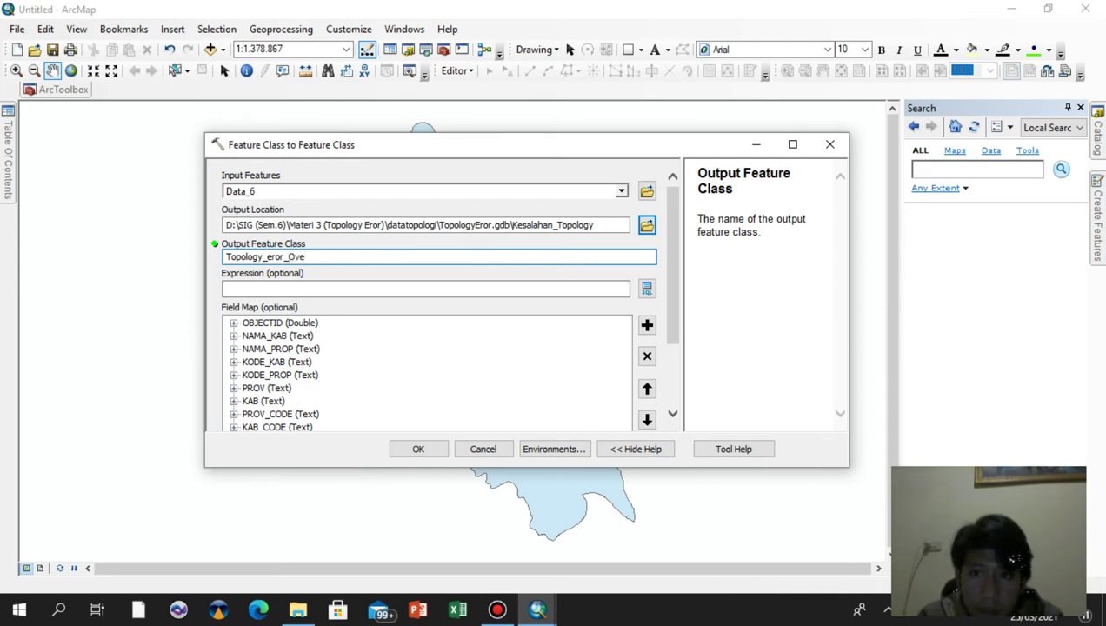
pyautogui.write('rlap')
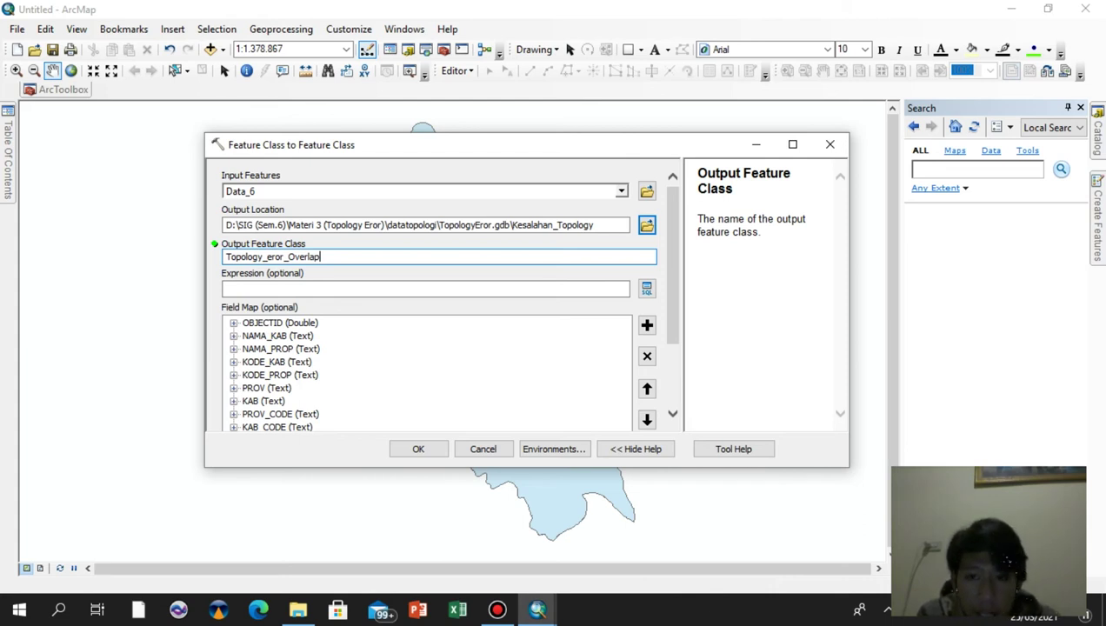
pyautogui.click(411, 452)
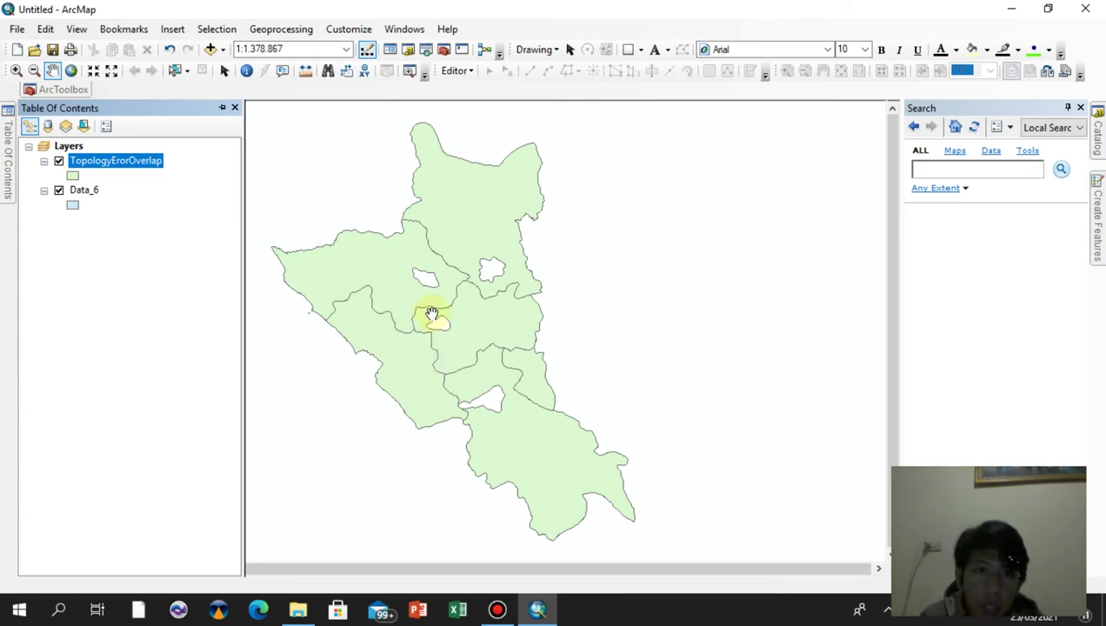
# Start a new topology in the Kesalahan_Topology feature dataset of TopologyEror.gdb and proceed to its naming page
pyautogui.click(1098, 132)
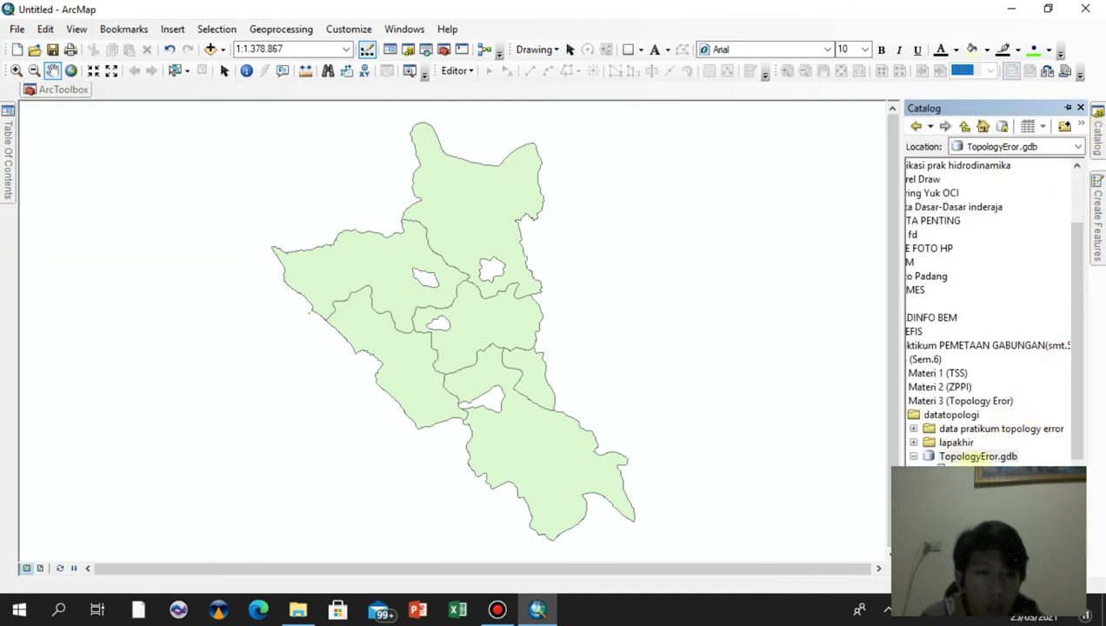
pyautogui.click(965, 470)
pyautogui.rightClick(971, 470)
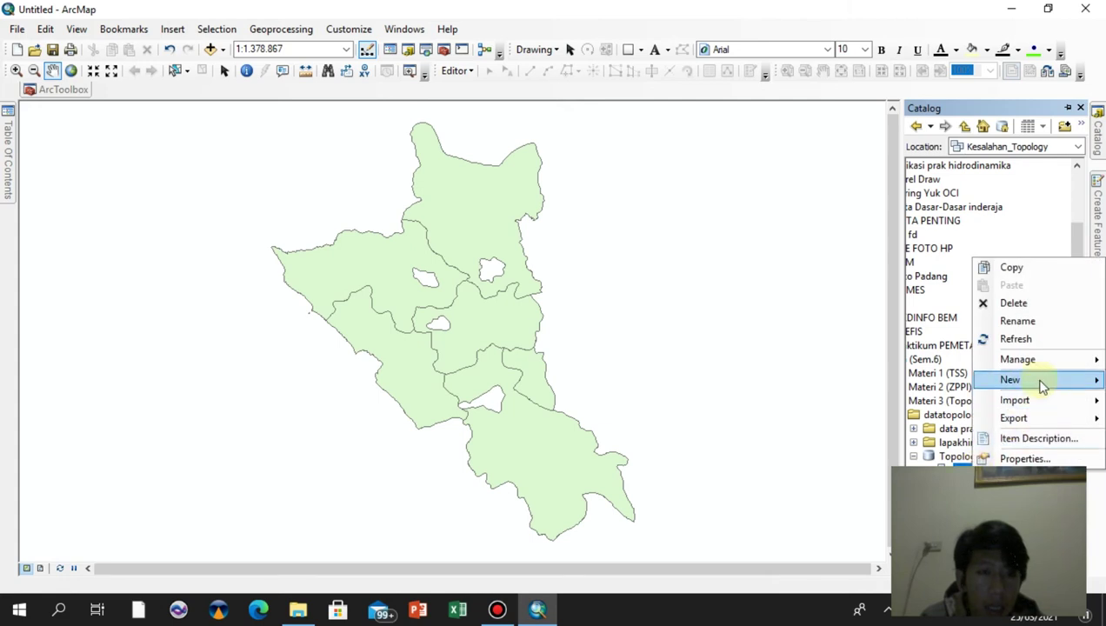
pyautogui.moveTo(1087, 383)
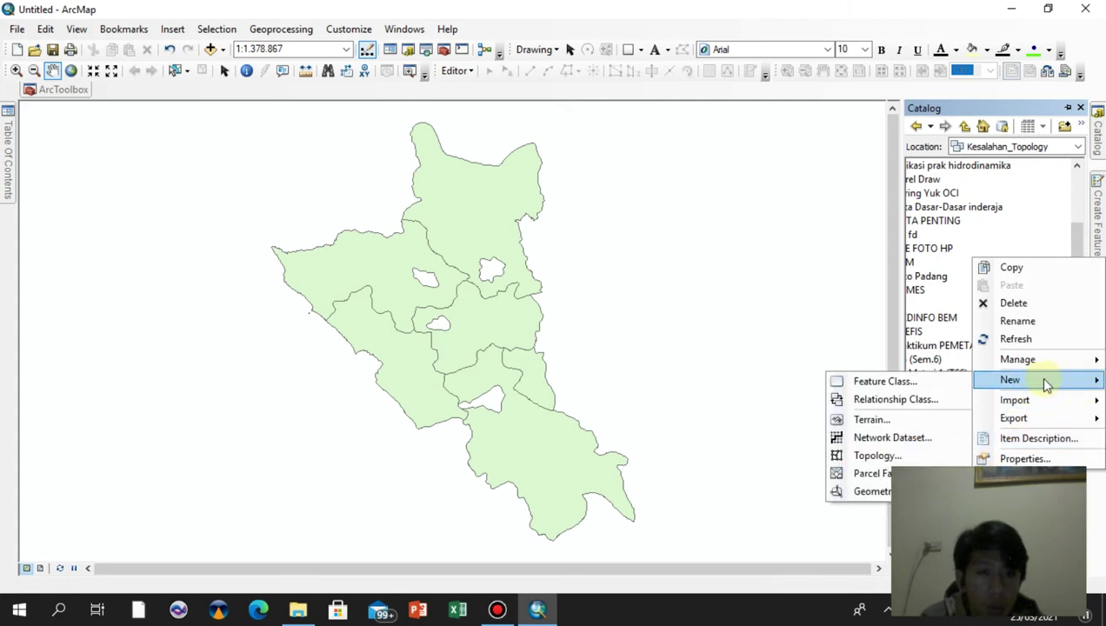
pyautogui.click(907, 456)
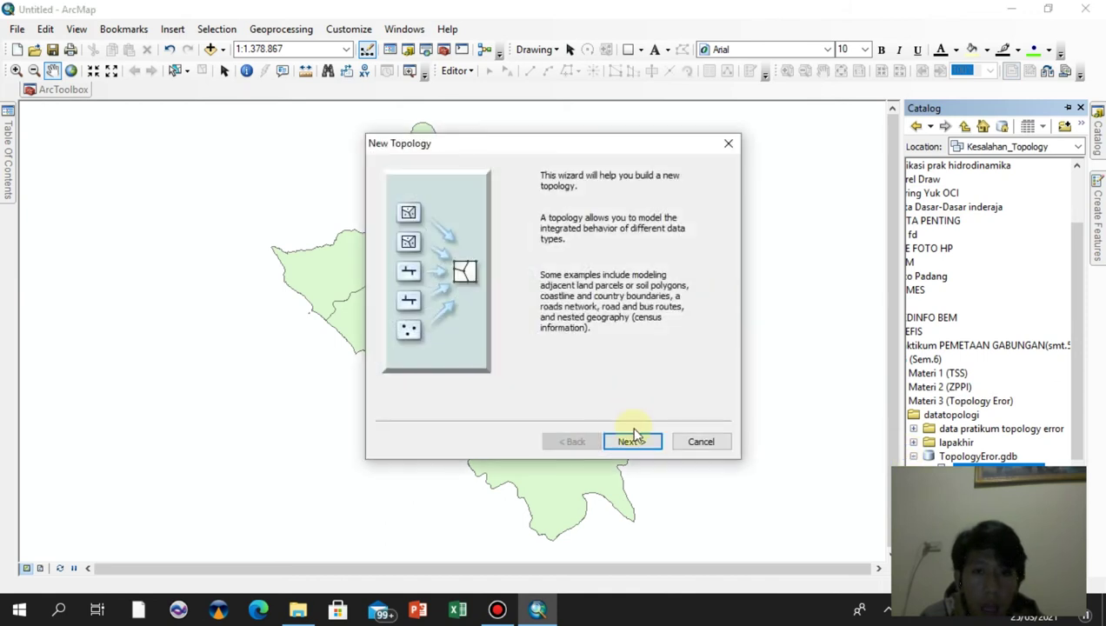
pyautogui.click(633, 443)
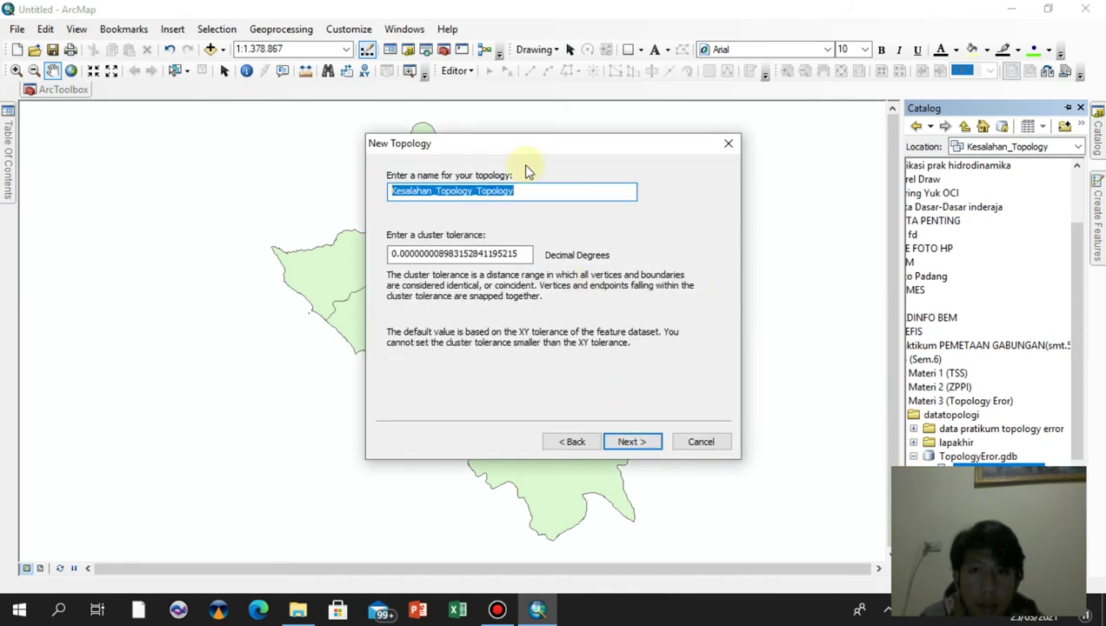
# Name the new topology Kesalahan_Topology_Overlap, keep the default cluster tolerance and proceed to choosing its feature classes
pyautogui.click(522, 191)
pyautogui.press('BackSpace')
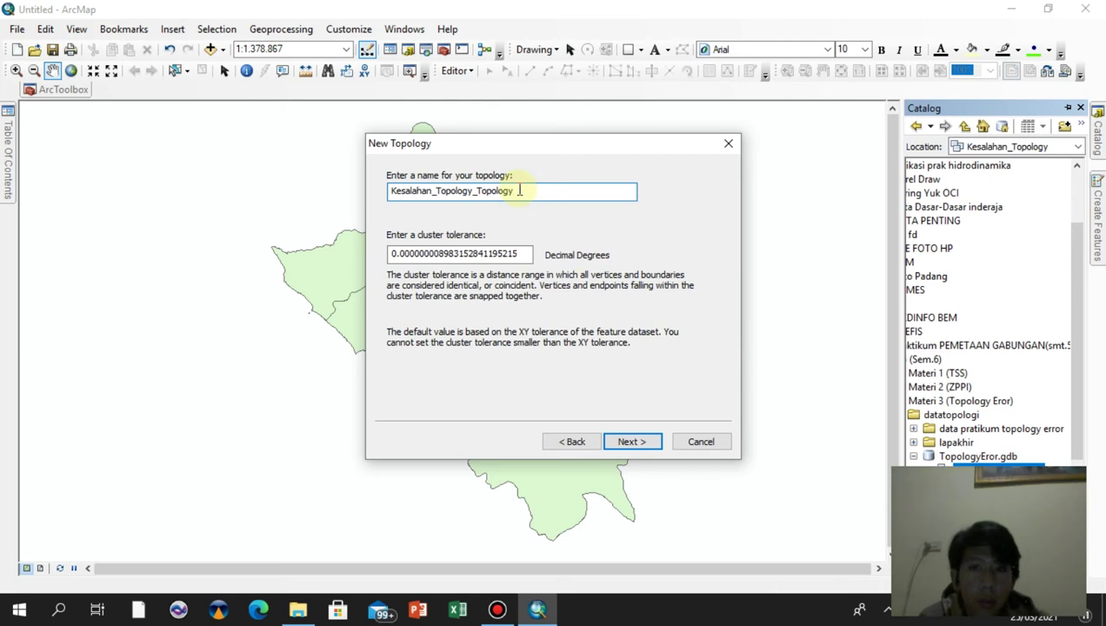
pyautogui.press('BackSpace')
pyautogui.press('BackSpace')
pyautogui.press('BackSpace')
pyautogui.press('BackSpace')
pyautogui.press('BackSpace')
pyautogui.press('BackSpace')
pyautogui.press('BackSpace')
pyautogui.write('o')
pyautogui.press('BackSpace')
pyautogui.write('O')
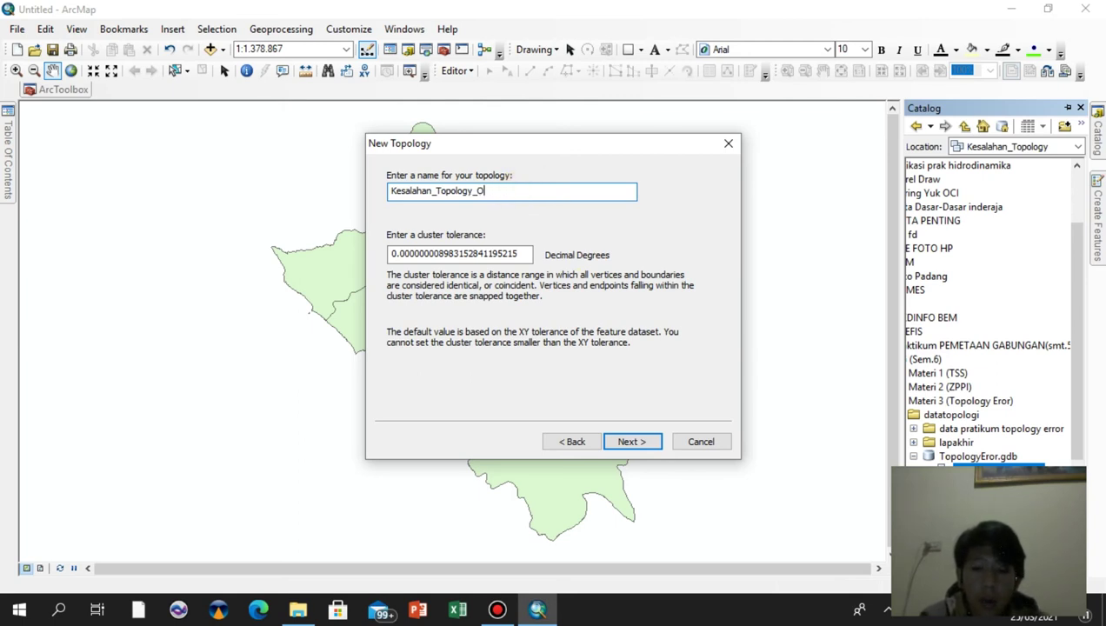
pyautogui.write('verlap')
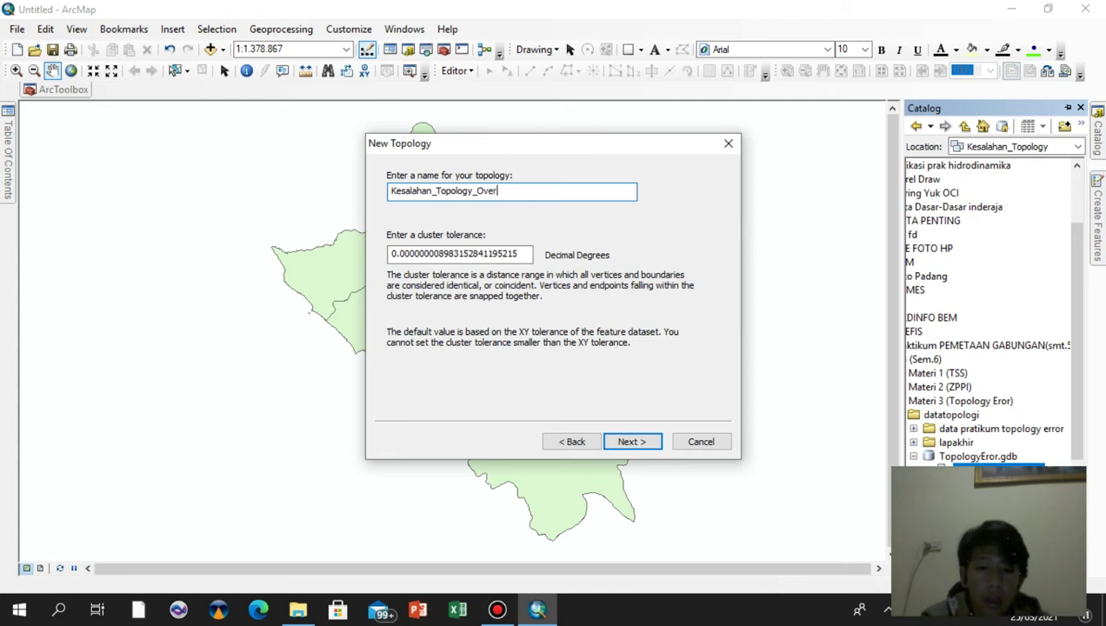
pyautogui.click(633, 441)
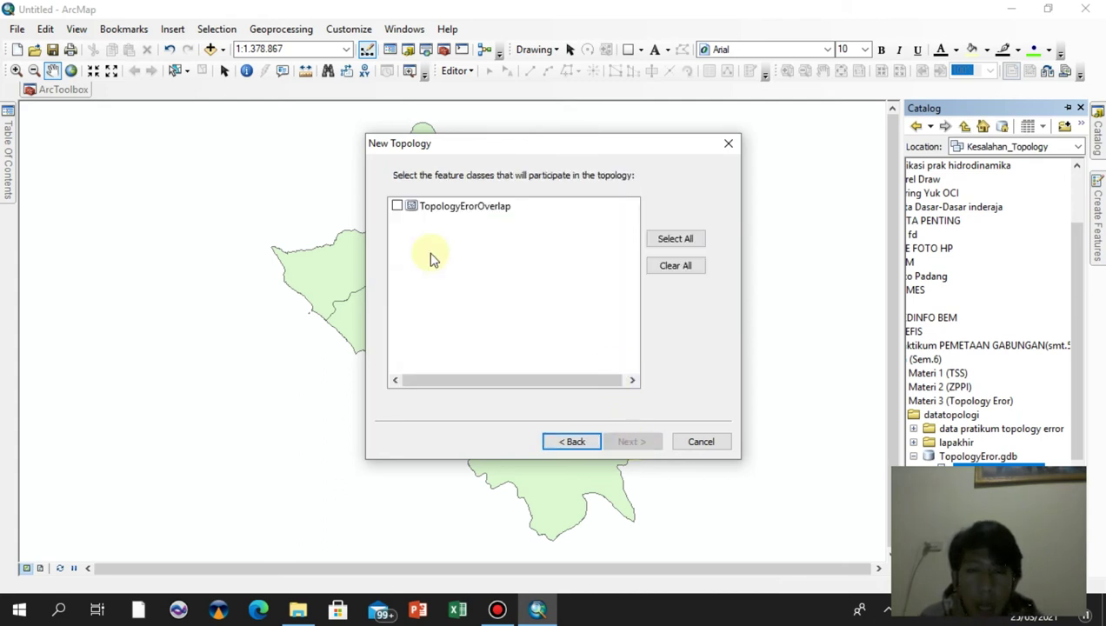
# Include the TopologyErorOverlap feature class in the topology and keep its rank at 1
pyautogui.click(397, 207)
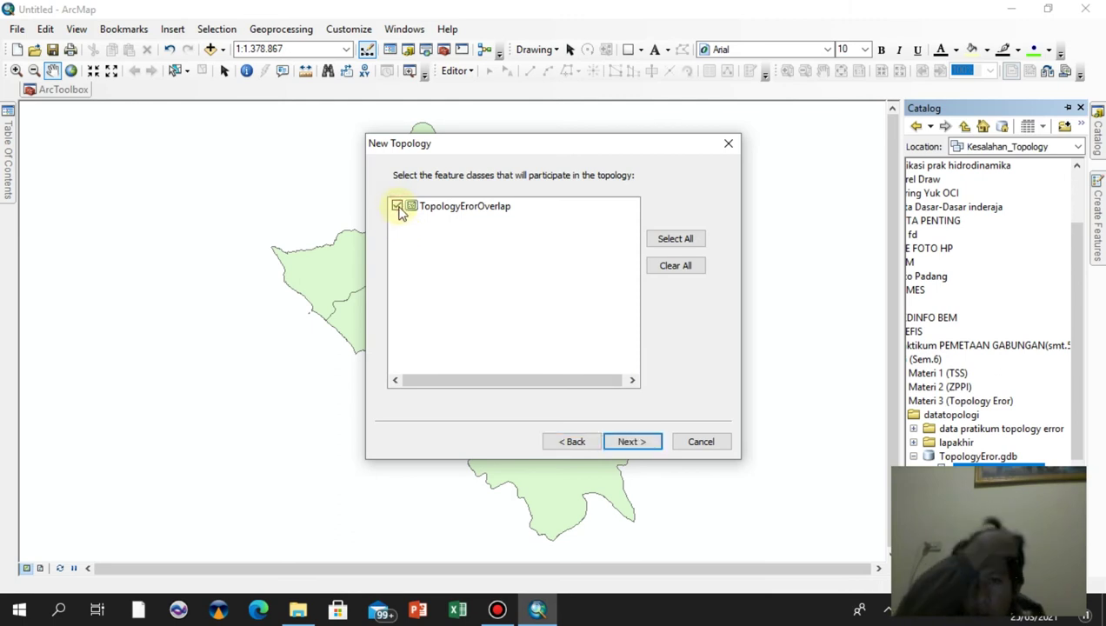
pyautogui.click(630, 441)
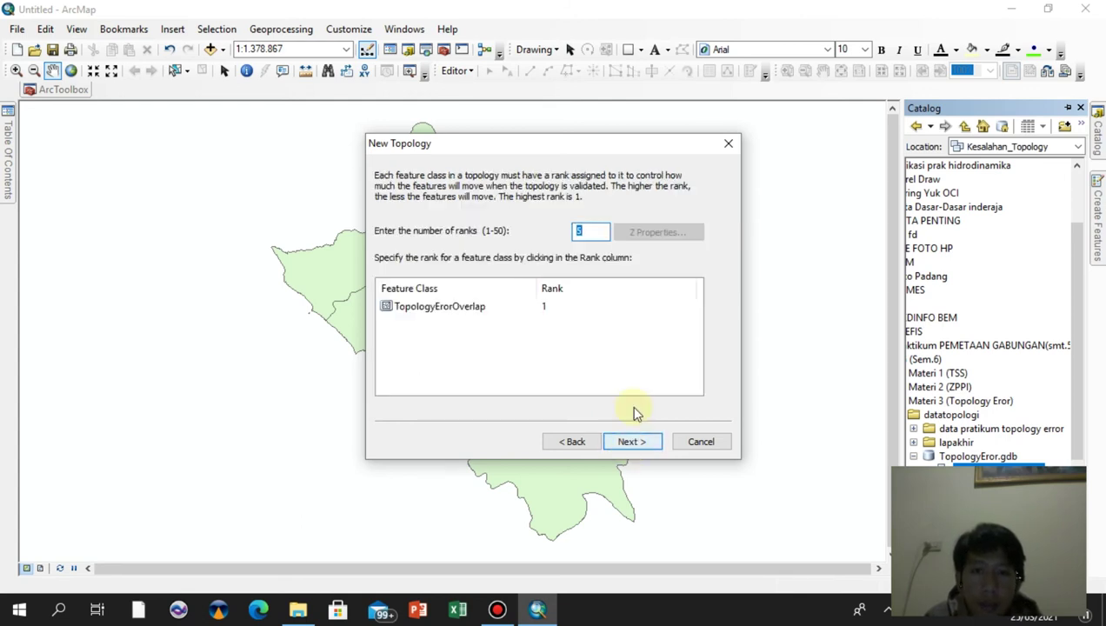
pyautogui.click(628, 442)
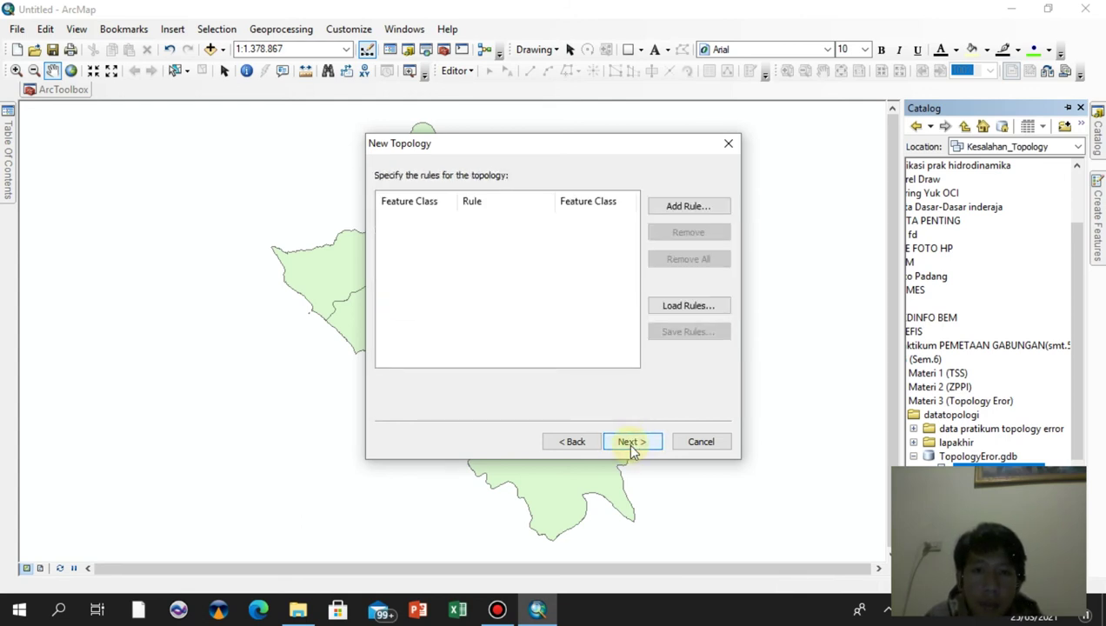
# Add a Must Not Overlap rule for the TopologyErorOverlap feature class with errors shown
pyautogui.click(677, 209)
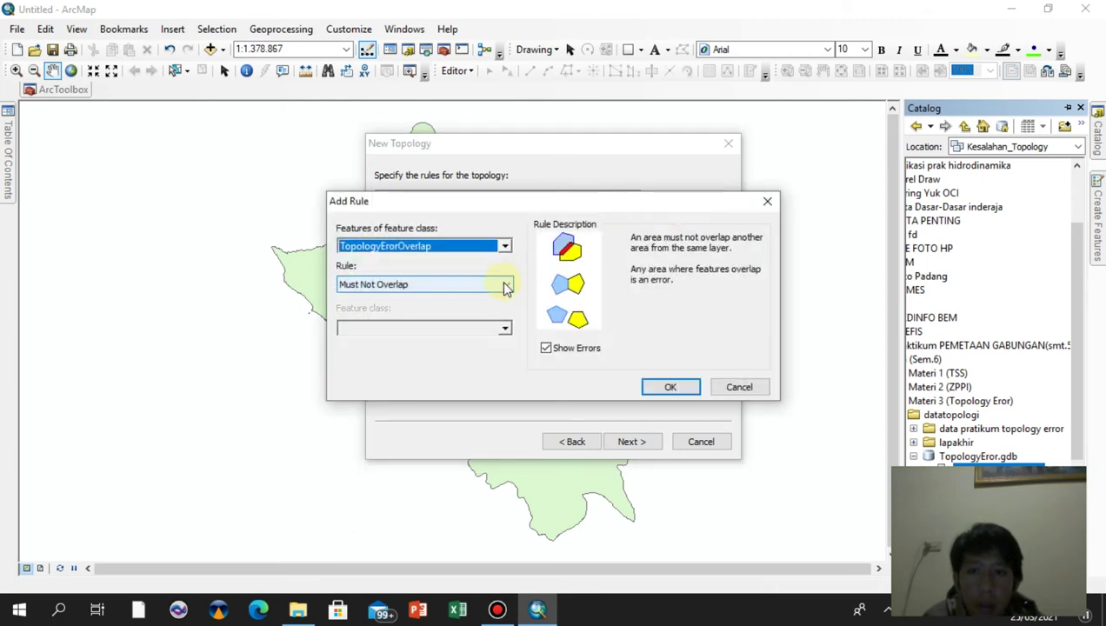
pyautogui.click(507, 286)
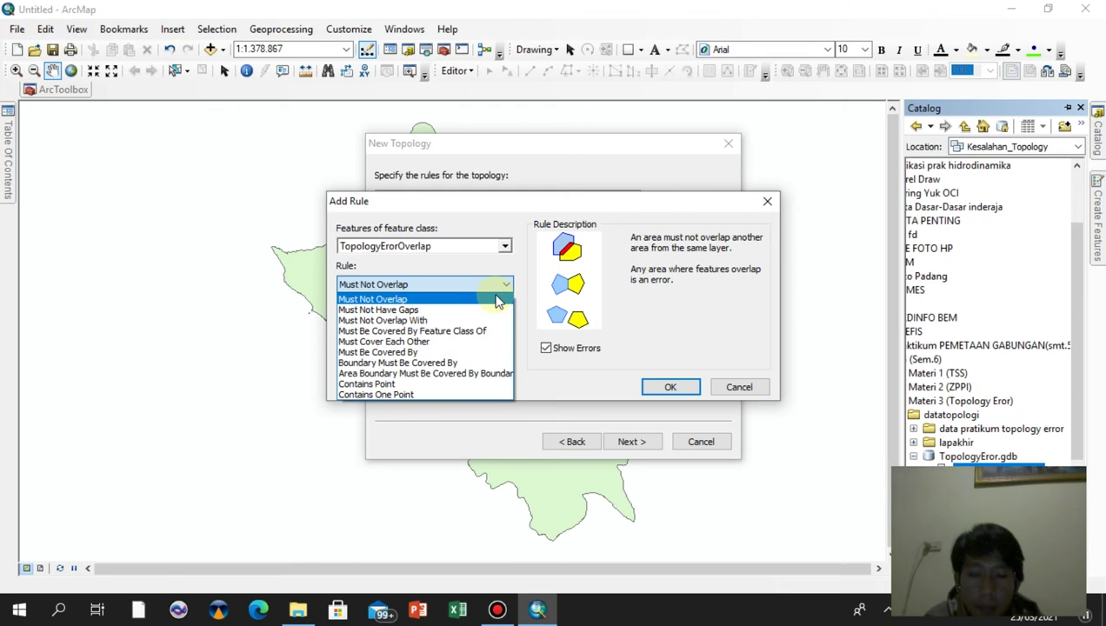
pyautogui.click(497, 300)
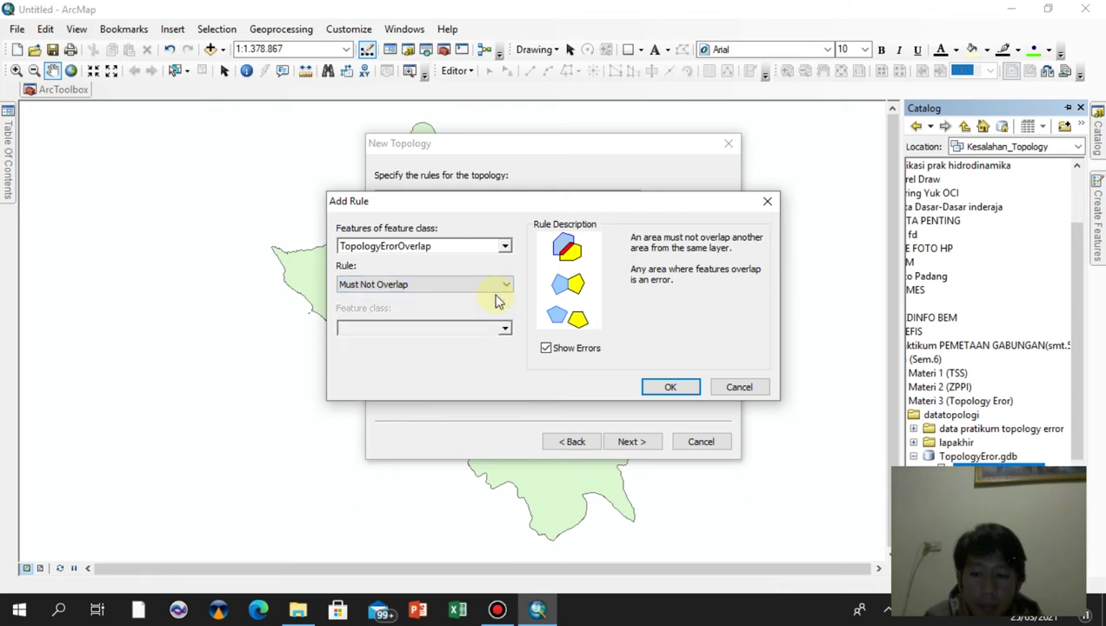
pyautogui.hotkey('ctrl', 'f')
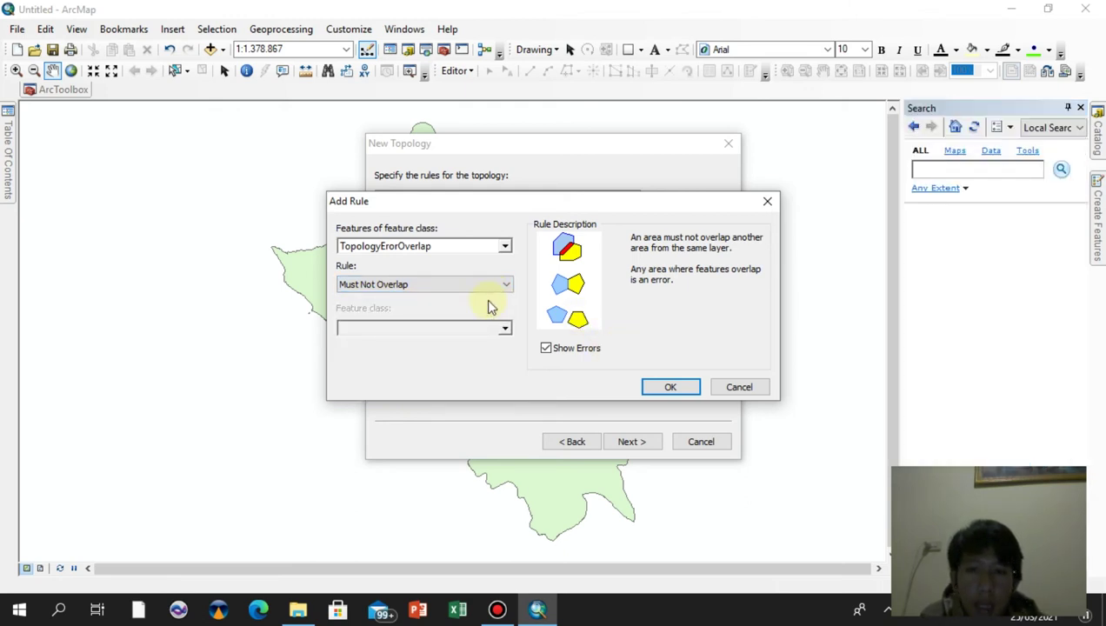
pyautogui.click(671, 389)
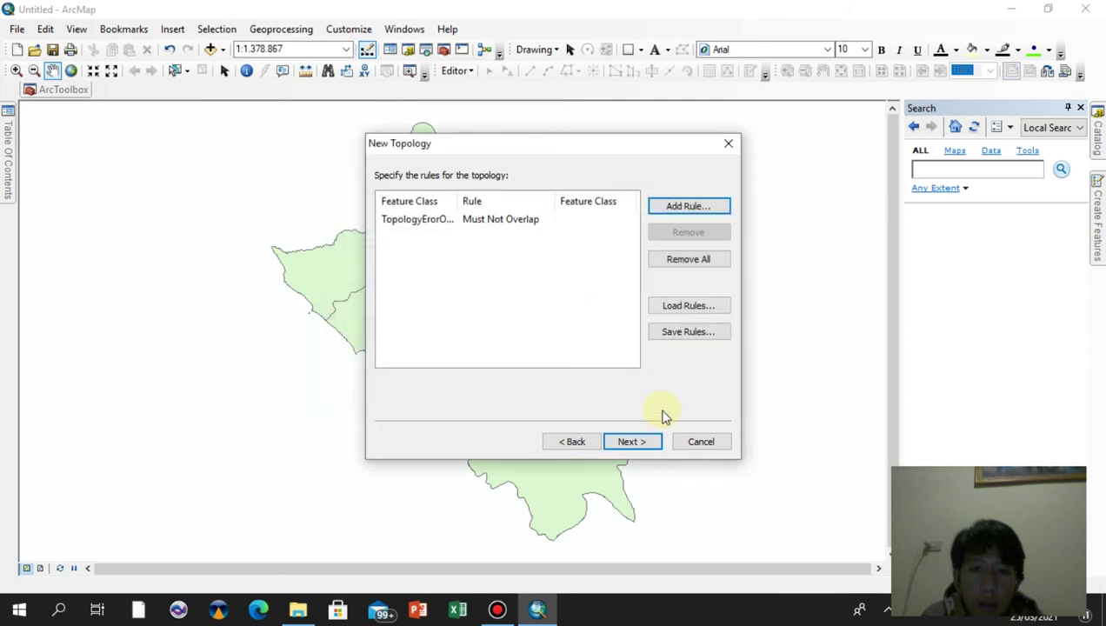
# Finish creating the topology from the summary and validate it straight away
pyautogui.click(635, 444)
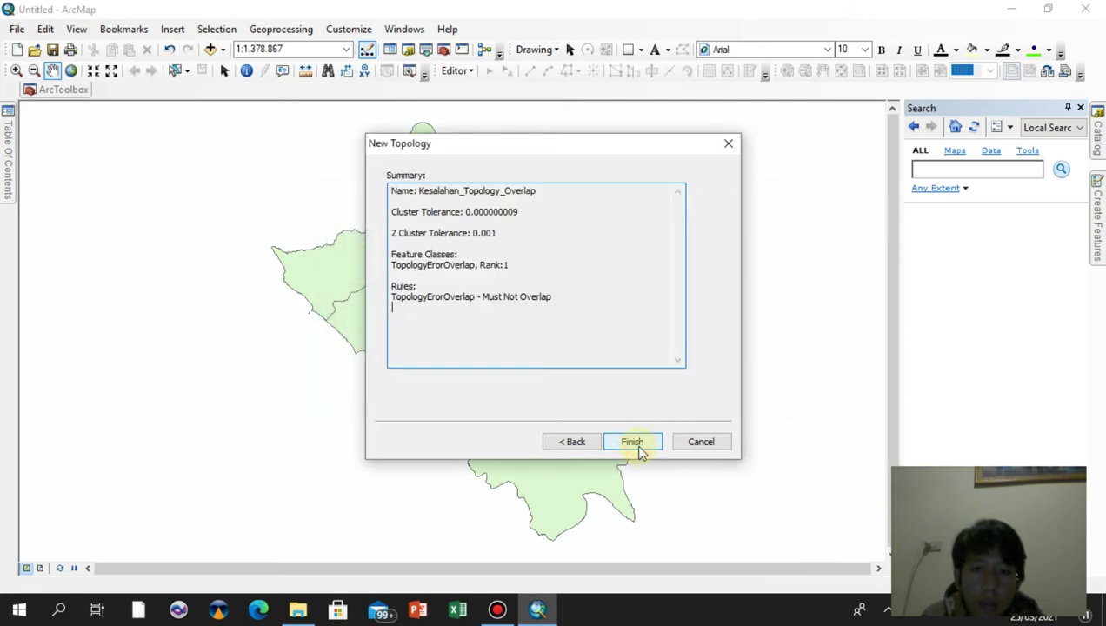
pyautogui.click(634, 444)
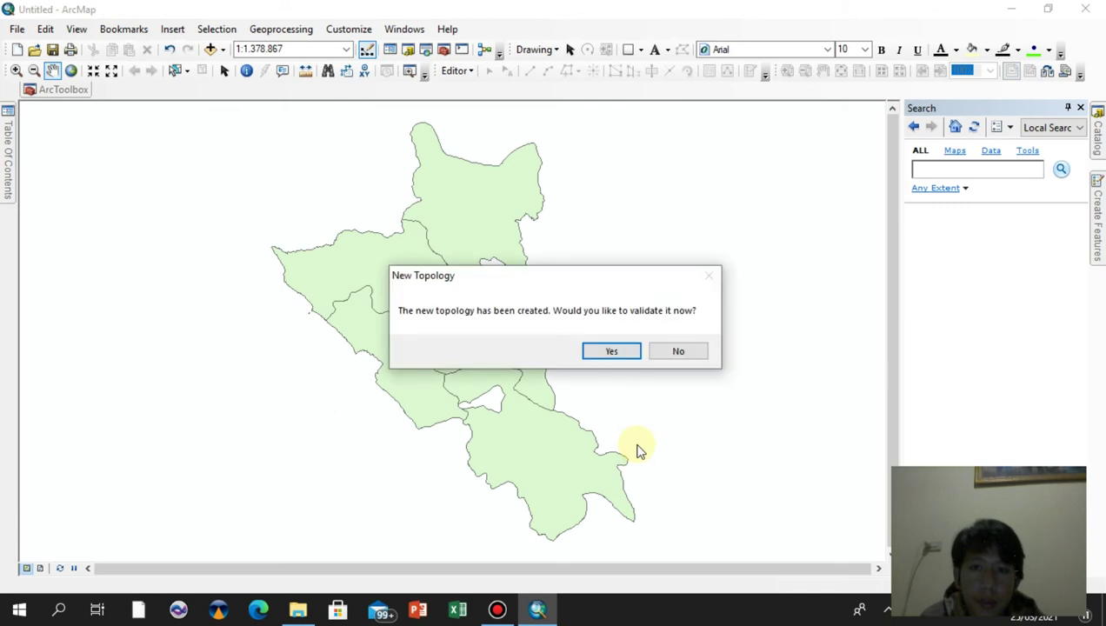
pyautogui.click(613, 351)
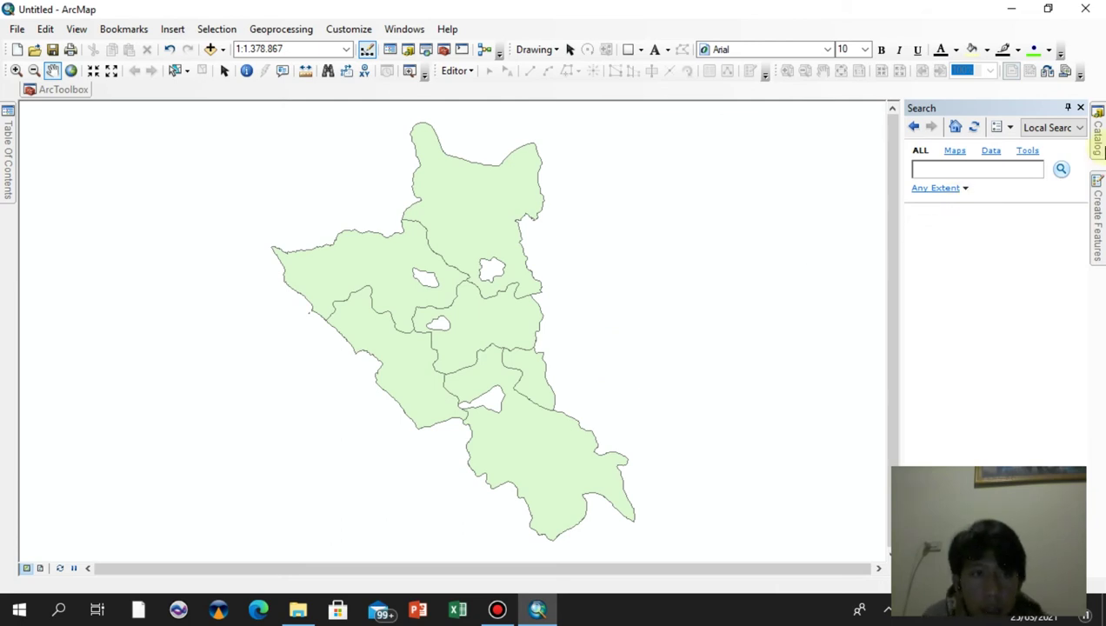
# Generate the error summary in the properties of the Kesalahan_Topology_Overlap topology, review it and close the properties
pyautogui.click(1099, 144)
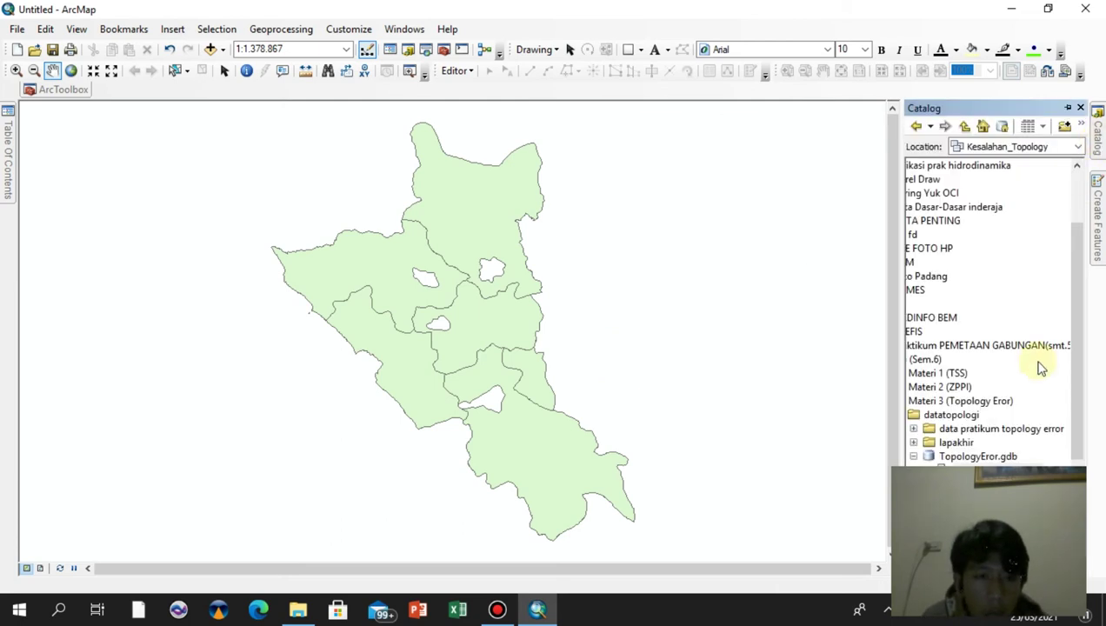
pyautogui.click(999, 471)
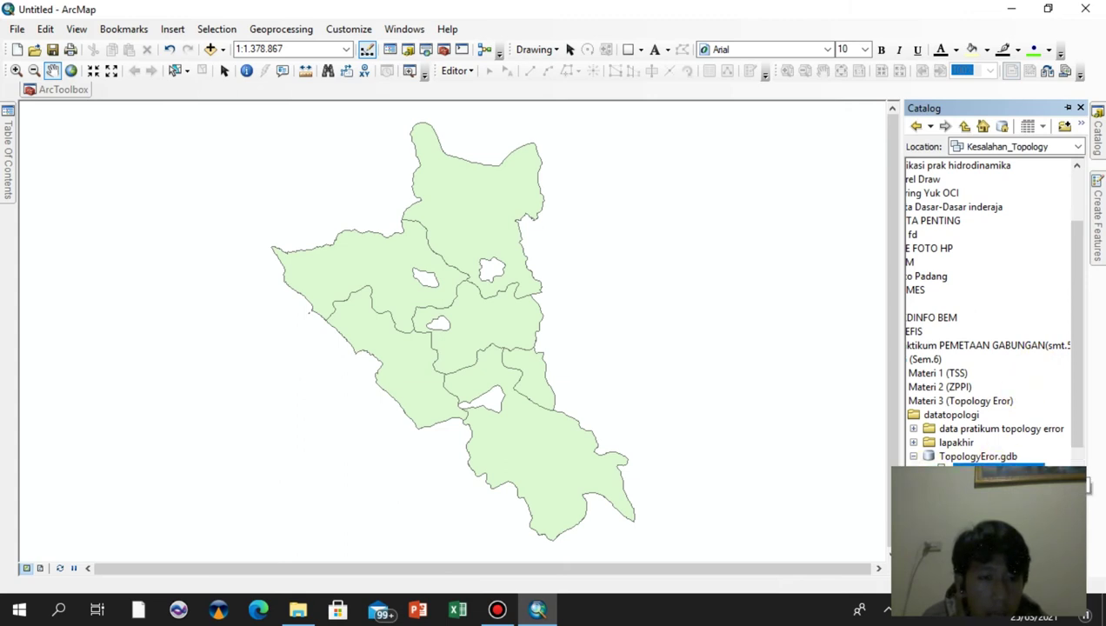
pyautogui.rightClick(1087, 485)
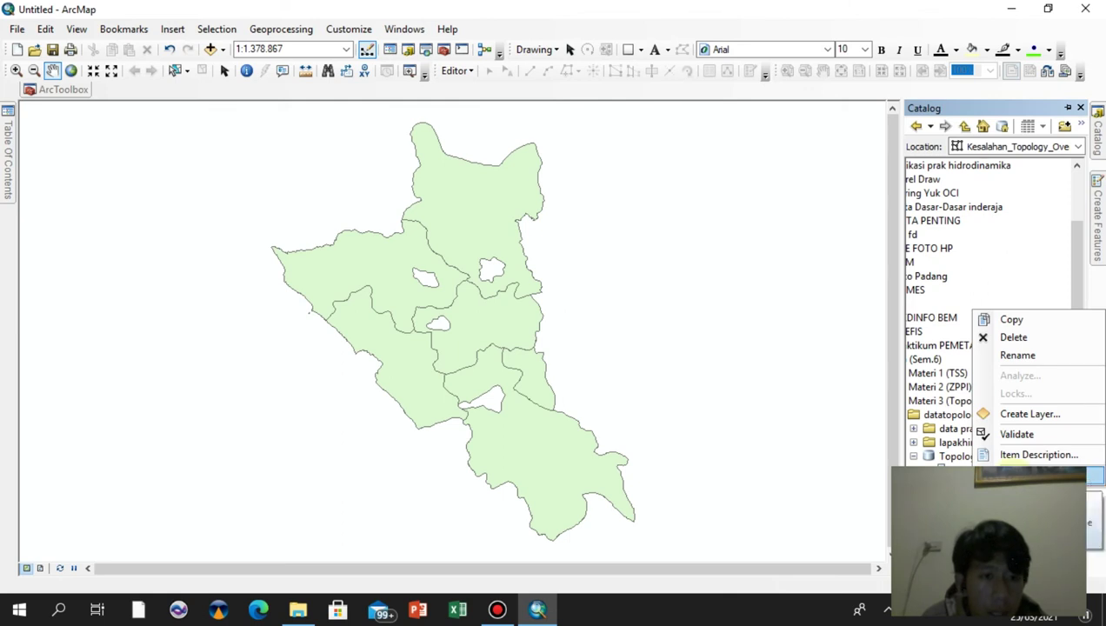
pyautogui.click(1092, 476)
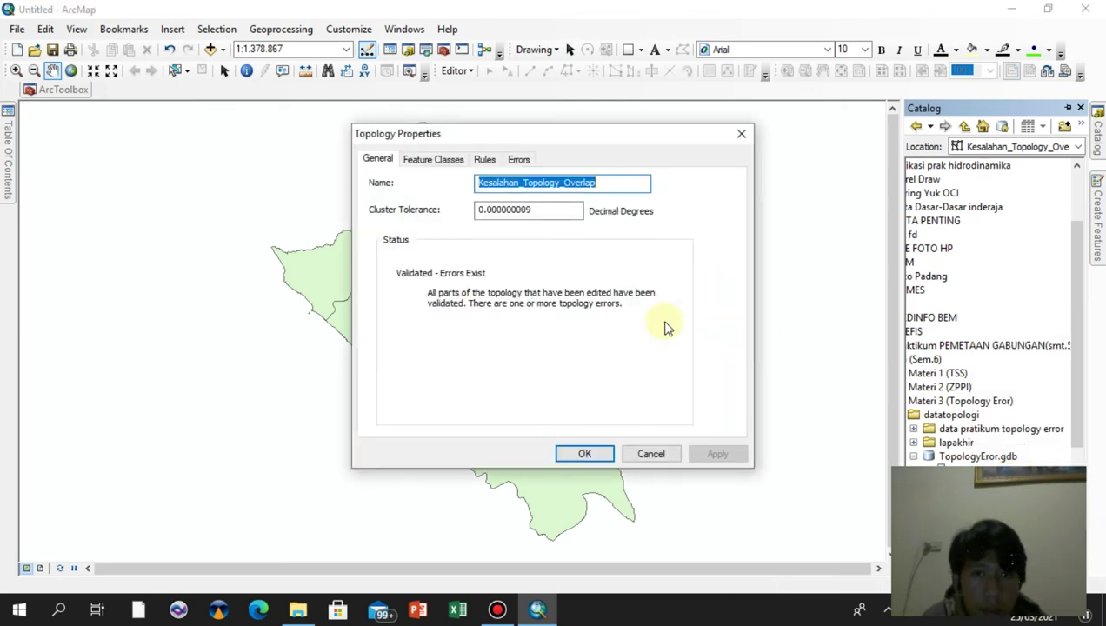
pyautogui.click(520, 160)
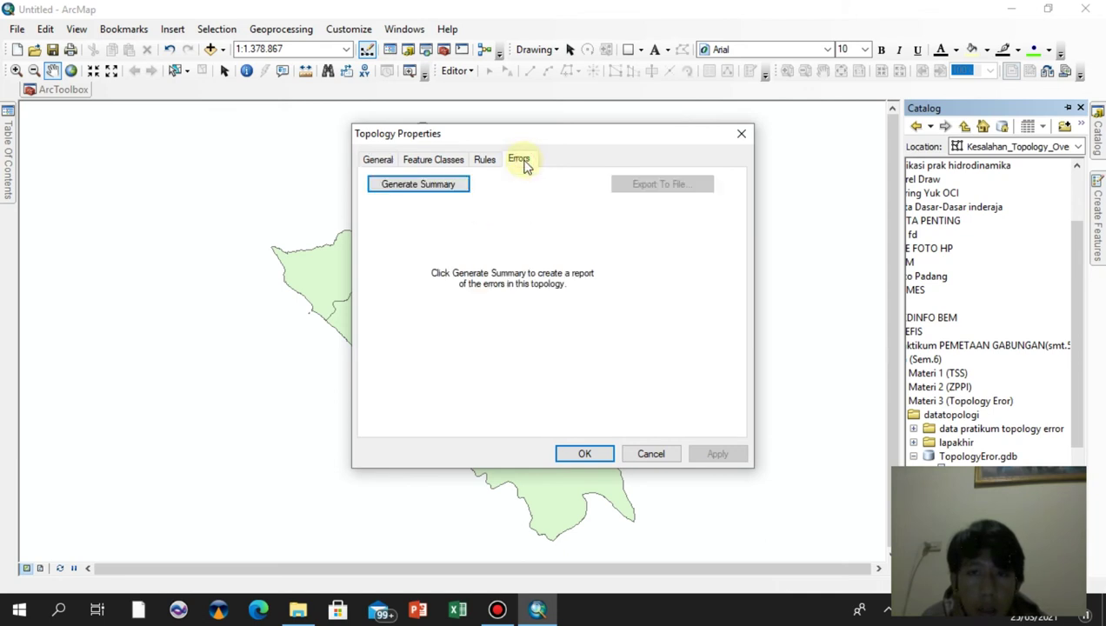
pyautogui.click(452, 184)
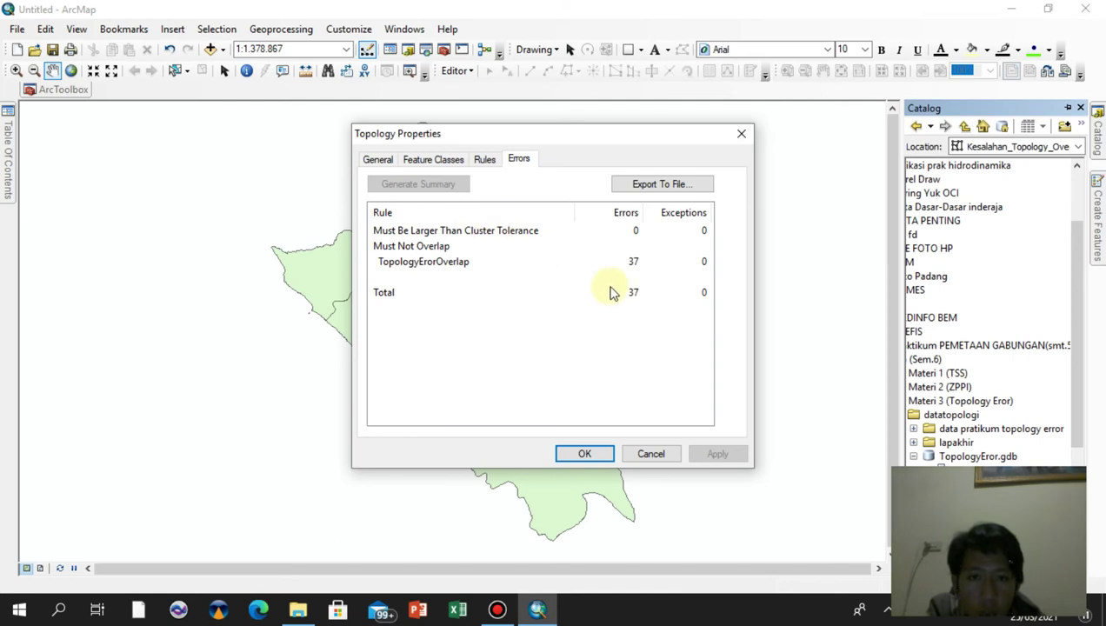
pyautogui.click(588, 454)
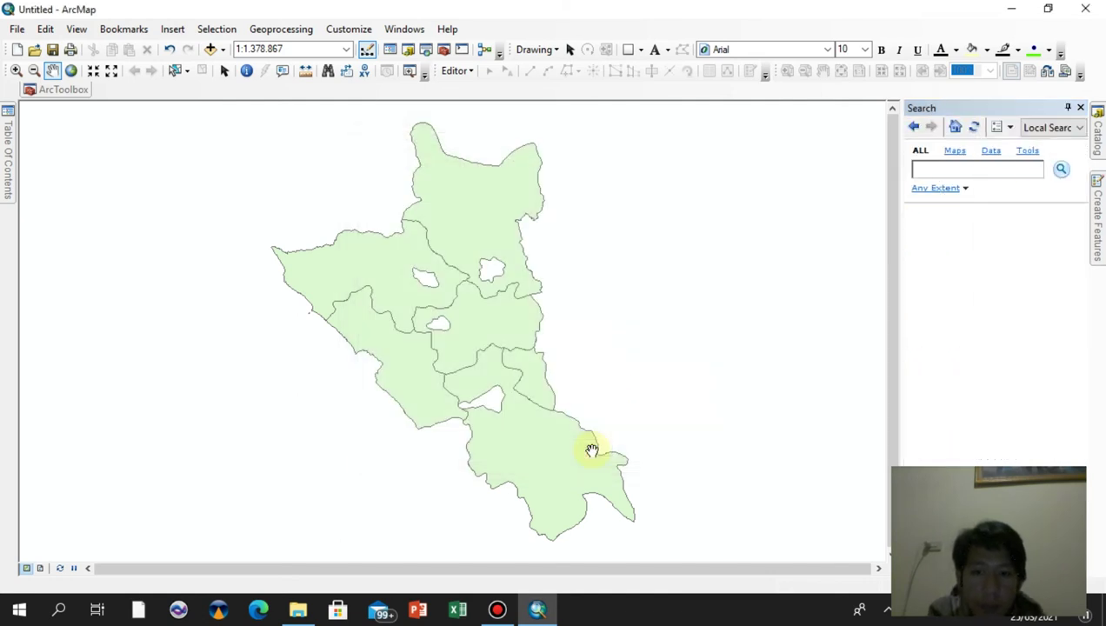
# Add the Kesalahan_Topology_Overlap topology to the map together with its participating feature classes
pyautogui.click(1100, 139)
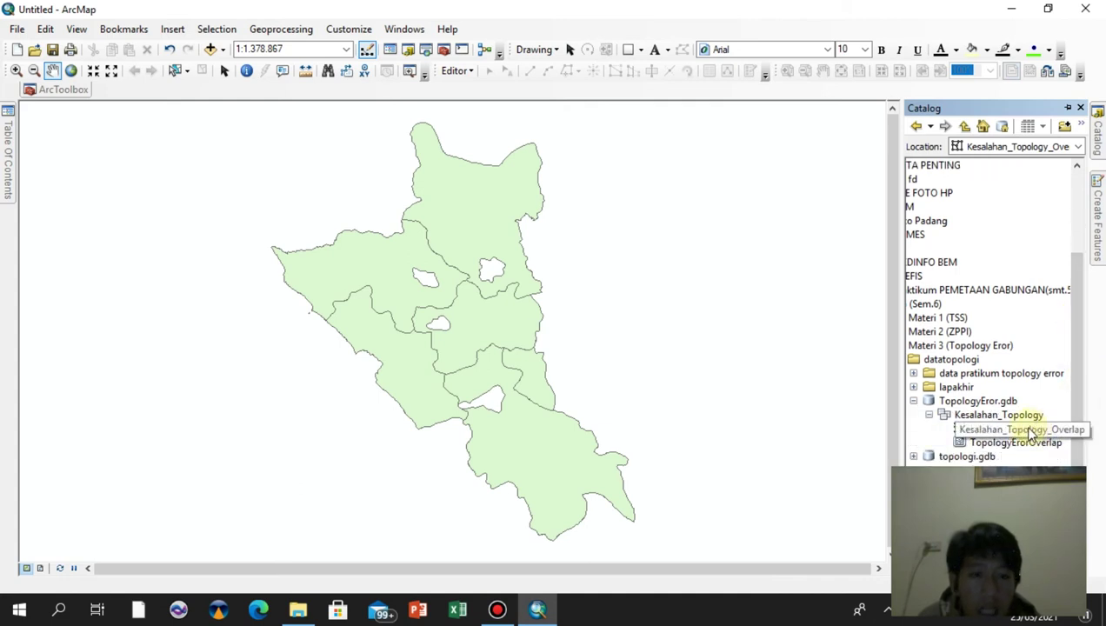
pyautogui.moveTo(1031, 432); pyautogui.dragTo(398, 268)
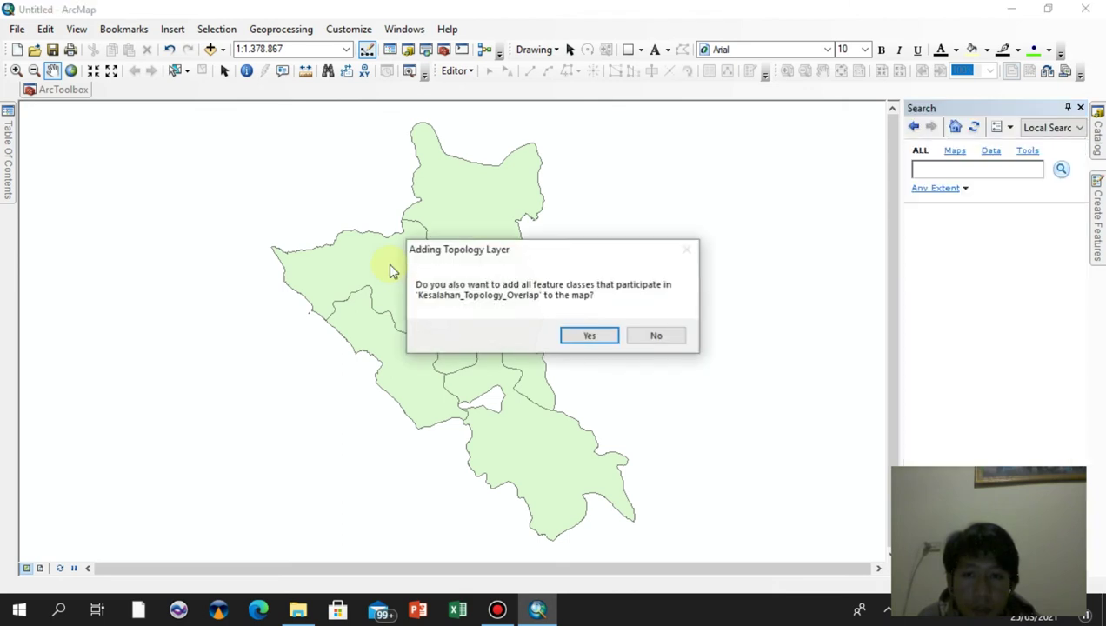
pyautogui.click(595, 335)
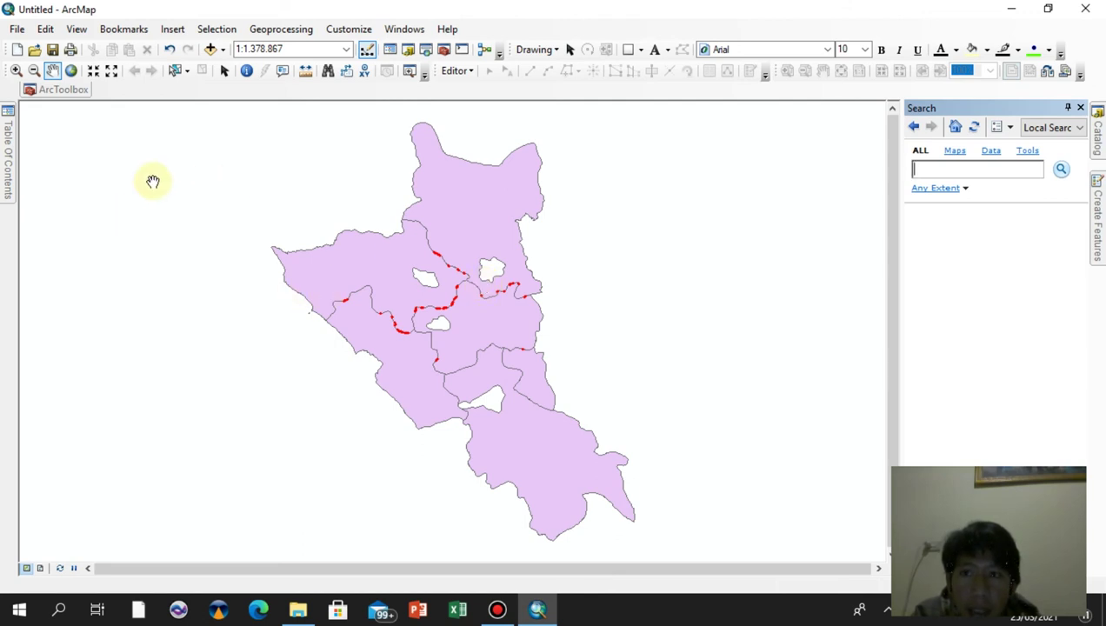
# Examine the red overlap errors along the shared polygon boundaries up close and across the whole map
pyautogui.click(15, 71)
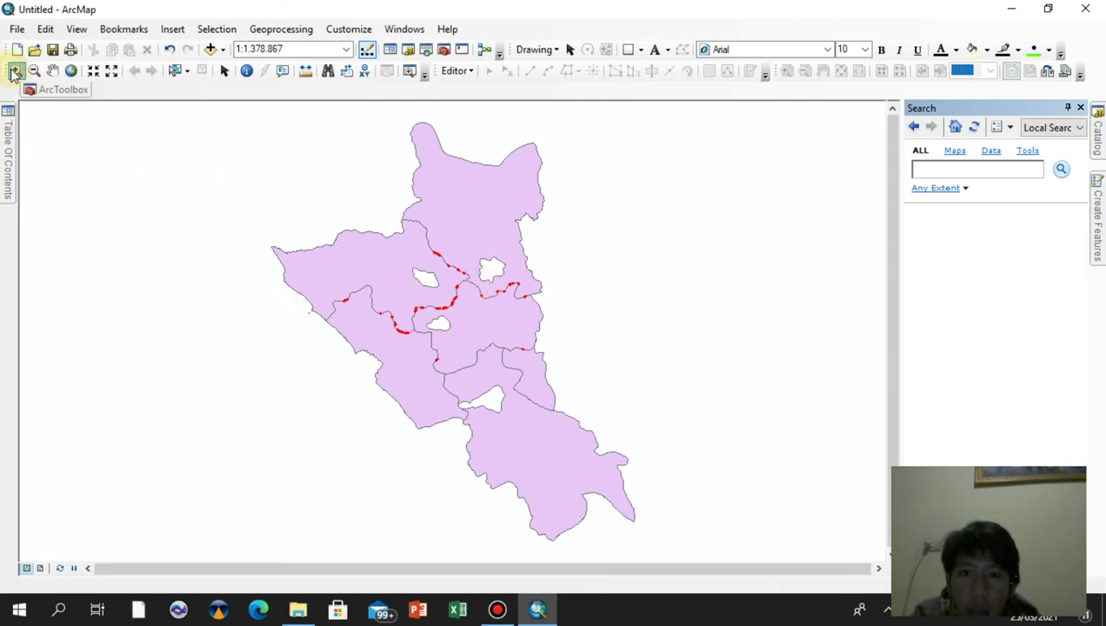
pyautogui.moveTo(327, 227); pyautogui.dragTo(562, 370)
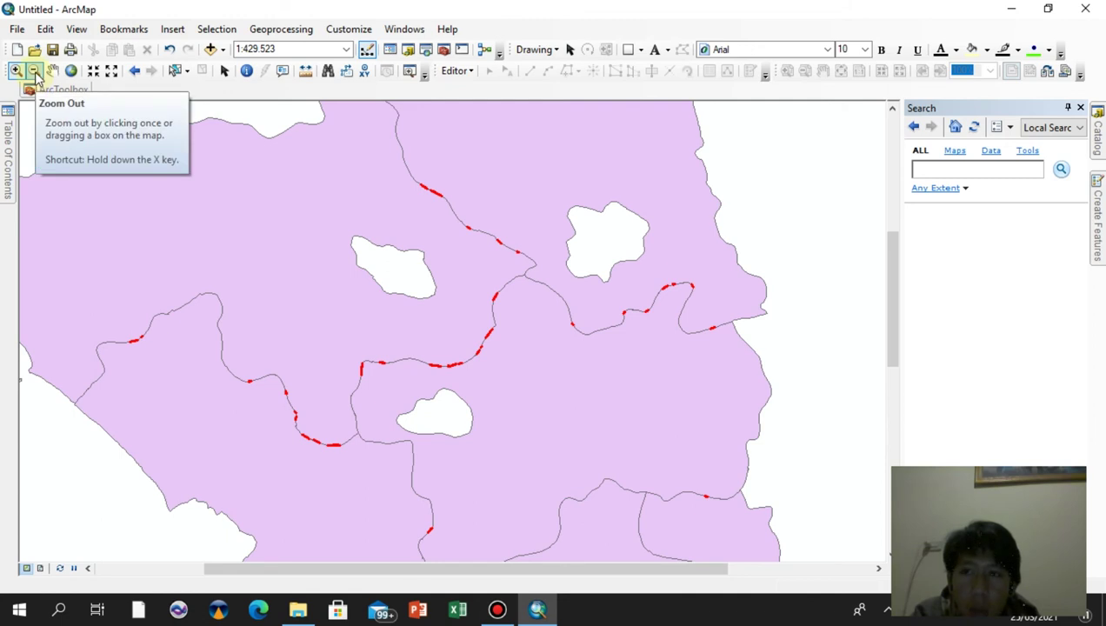
pyautogui.click(34, 73)
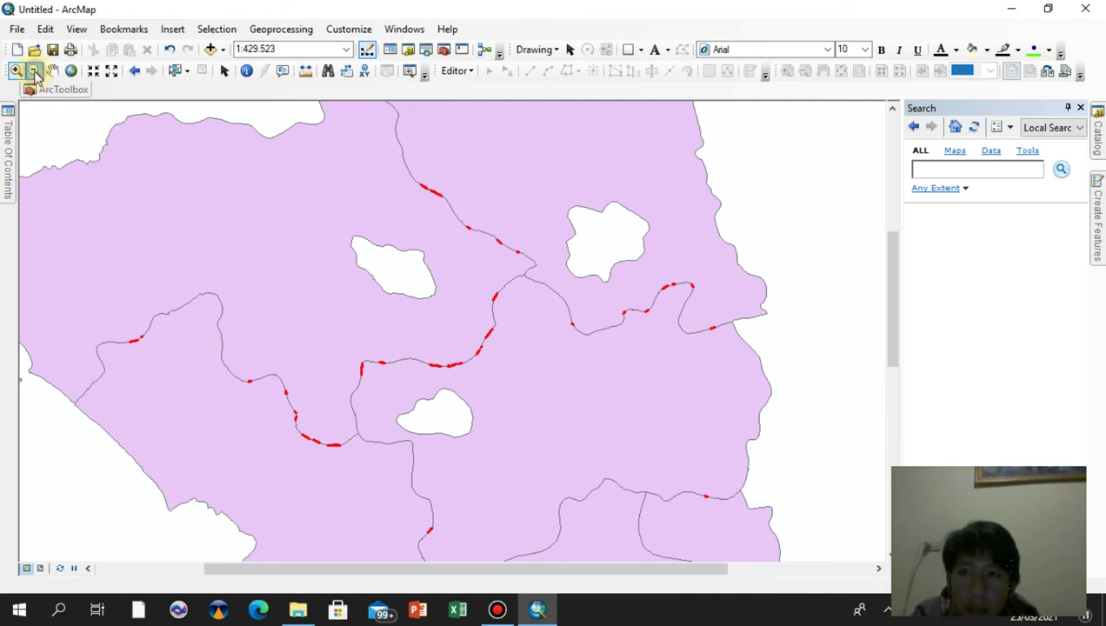
pyautogui.click(607, 397)
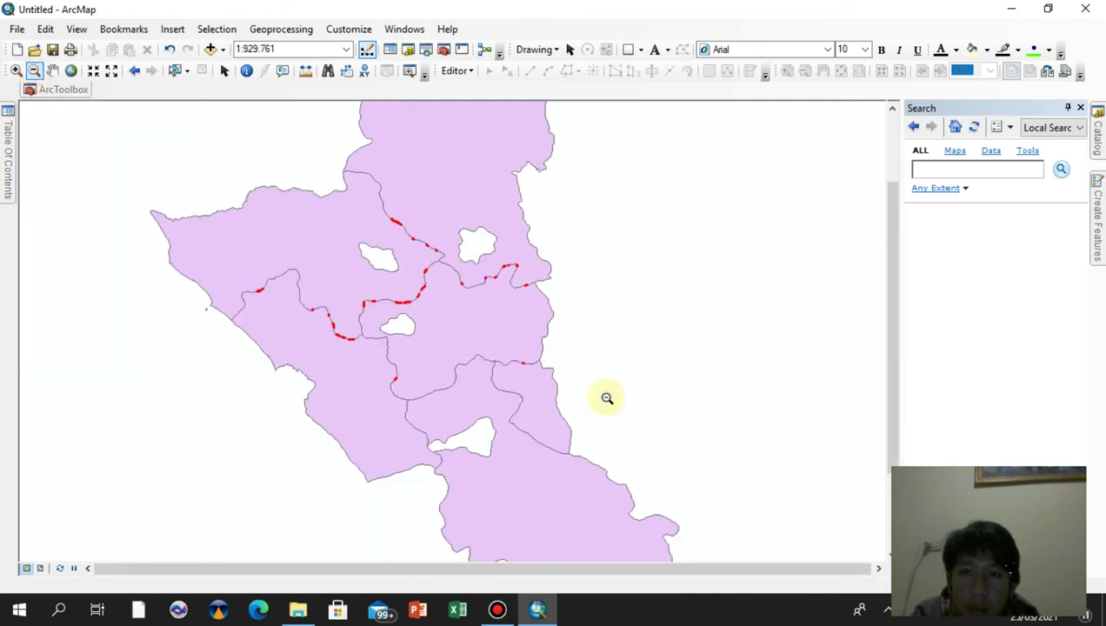
pyautogui.click(224, 195)
pyautogui.moveTo(500, 333); pyautogui.dragTo(543, 370)
pyautogui.click(16, 70)
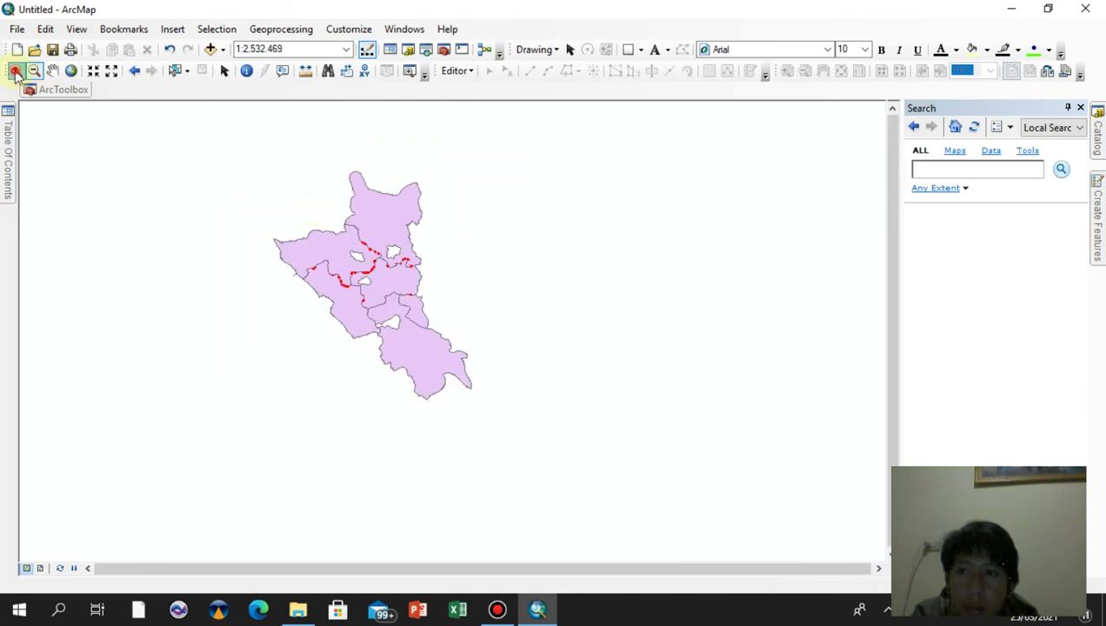
pyautogui.moveTo(245, 157); pyautogui.dragTo(560, 414)
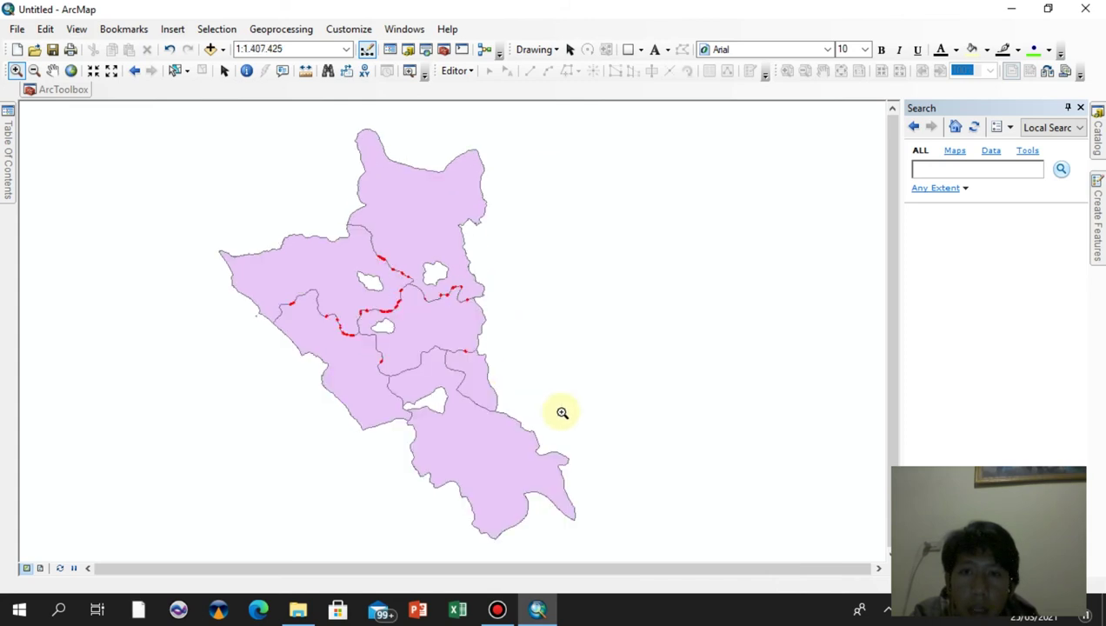
pyautogui.click(52, 70)
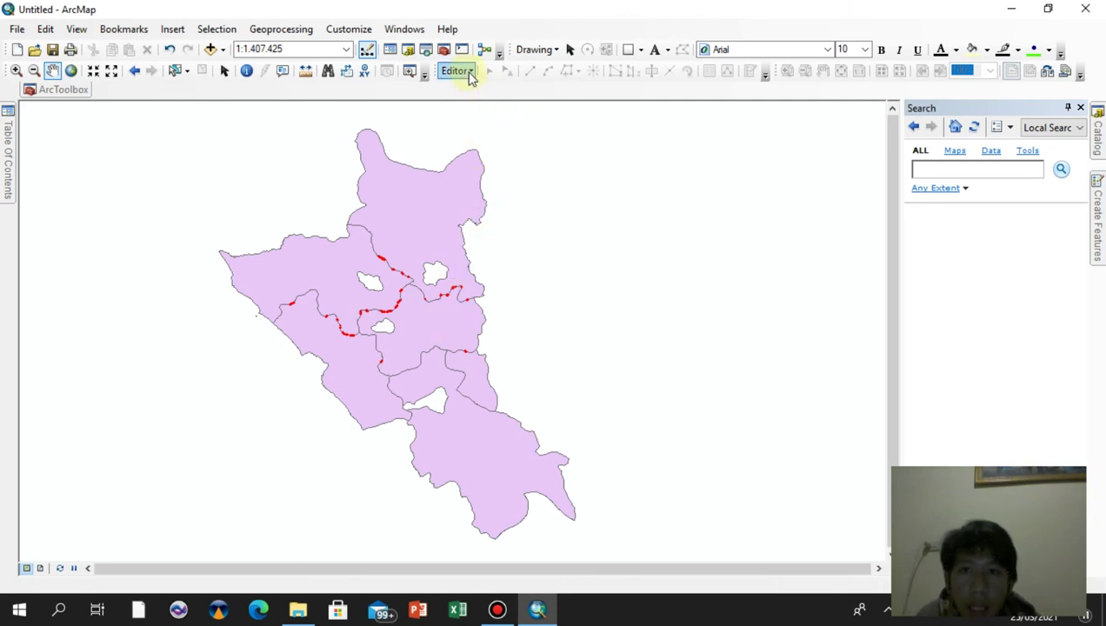
# Start an edit session on the TopologyErorOverlap layer stored in the file geodatabase
pyautogui.click(468, 72)
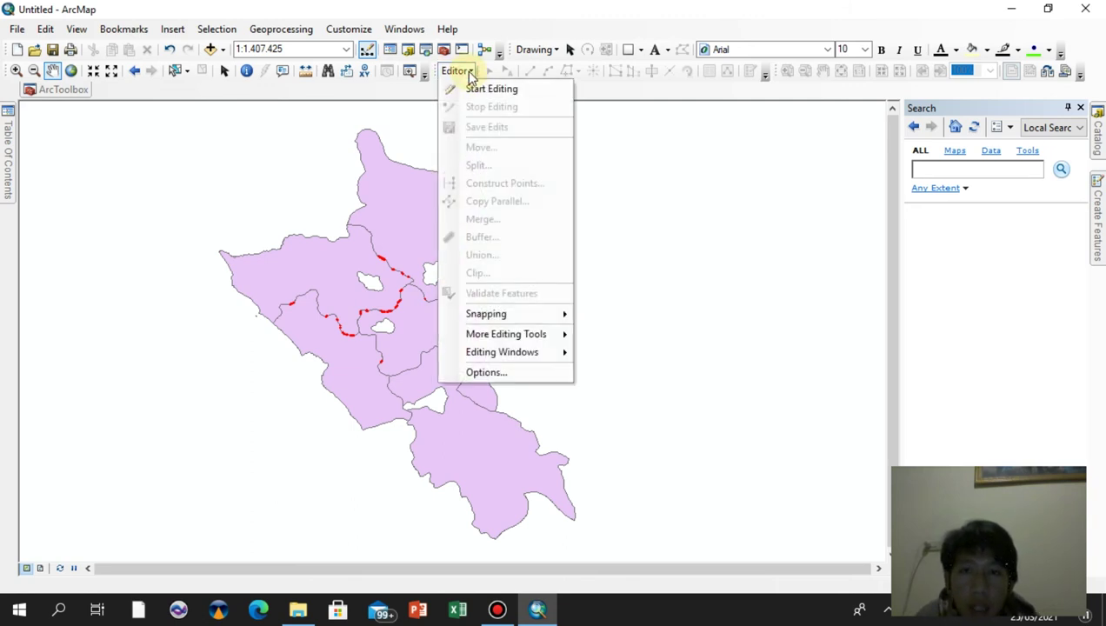
pyautogui.click(479, 90)
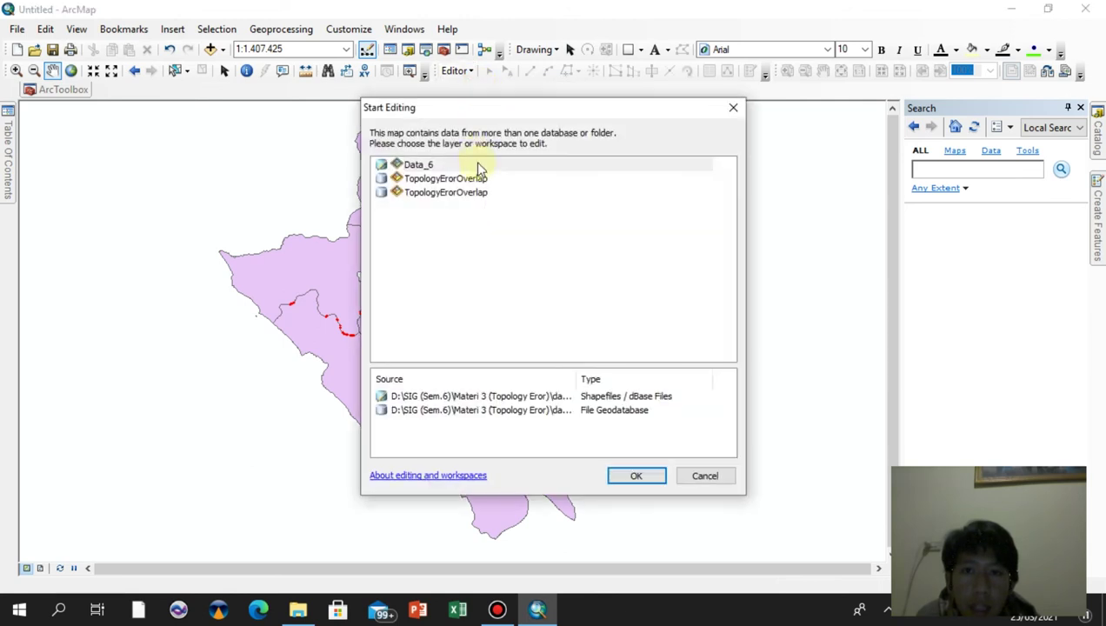
pyautogui.click(451, 180)
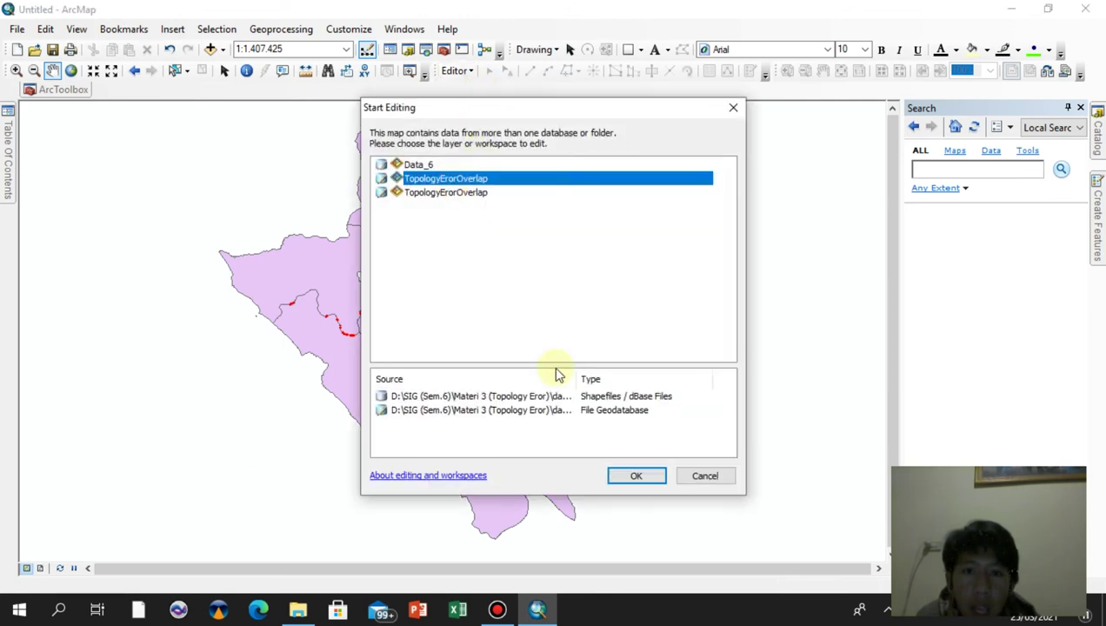
pyautogui.click(630, 474)
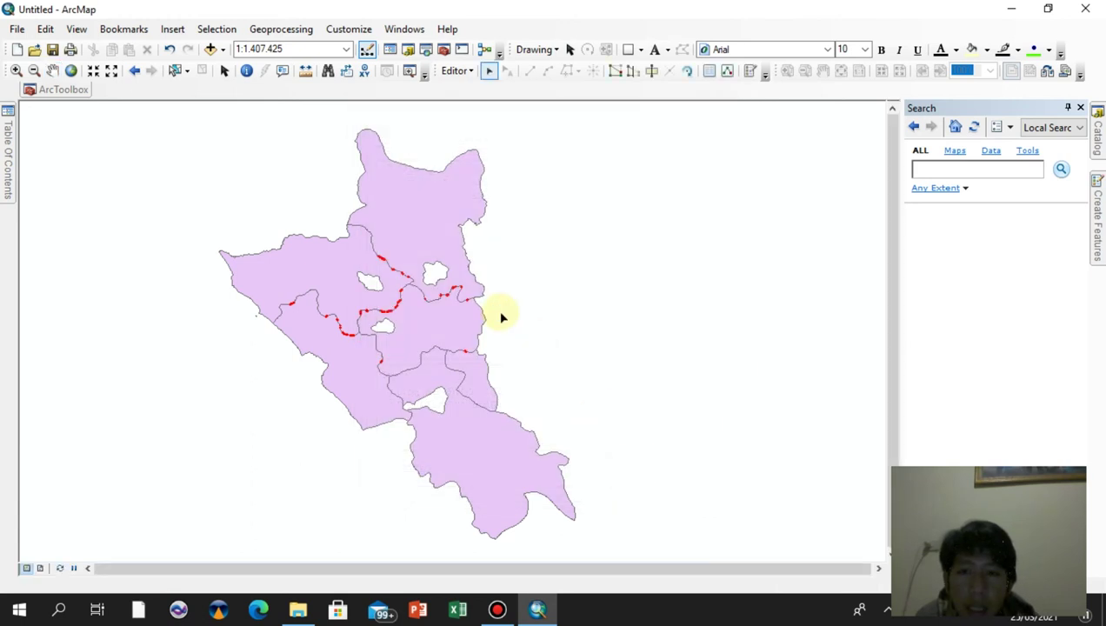
# Try selecting the Kab. Agam polygon among the overlapping layers' features, and stop editing
pyautogui.click(463, 296)
pyautogui.click(437, 291)
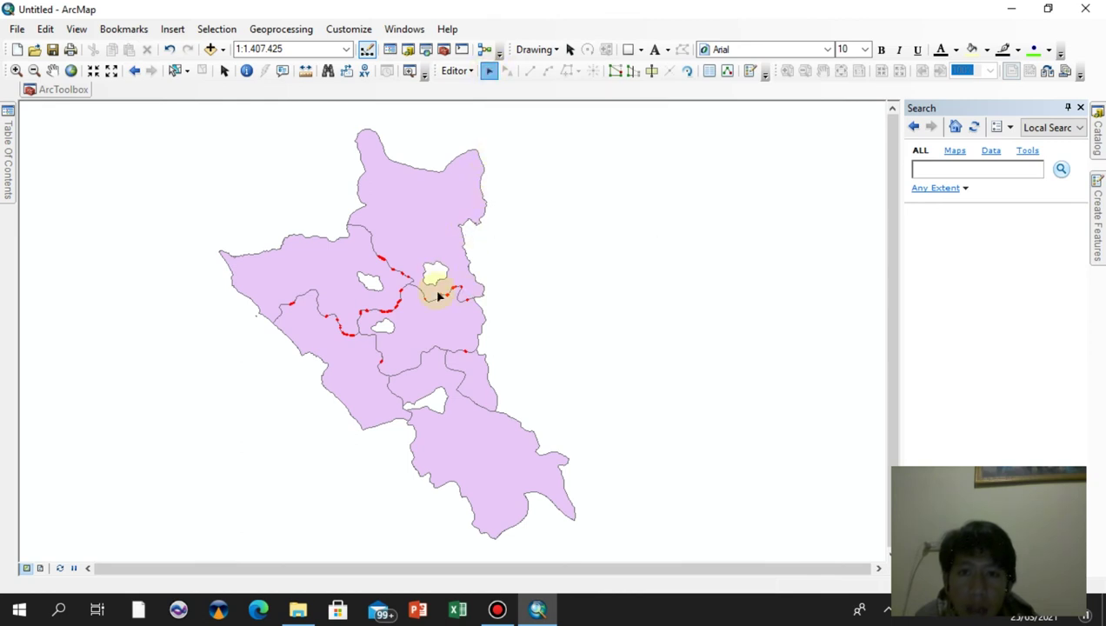
pyautogui.click(526, 341)
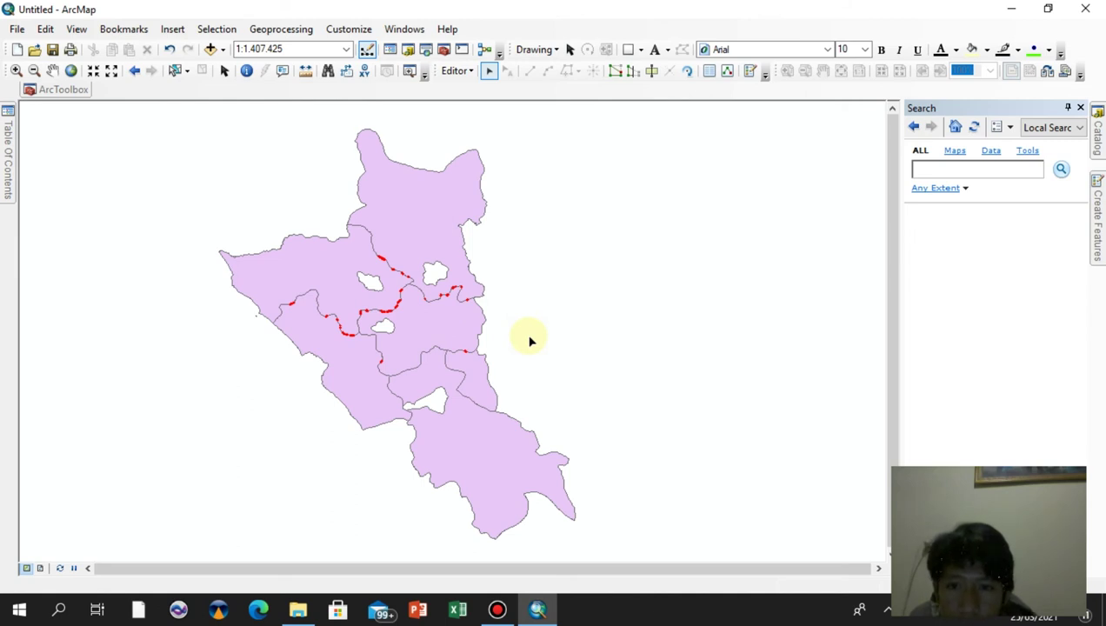
pyautogui.click(324, 275)
pyautogui.click(330, 274)
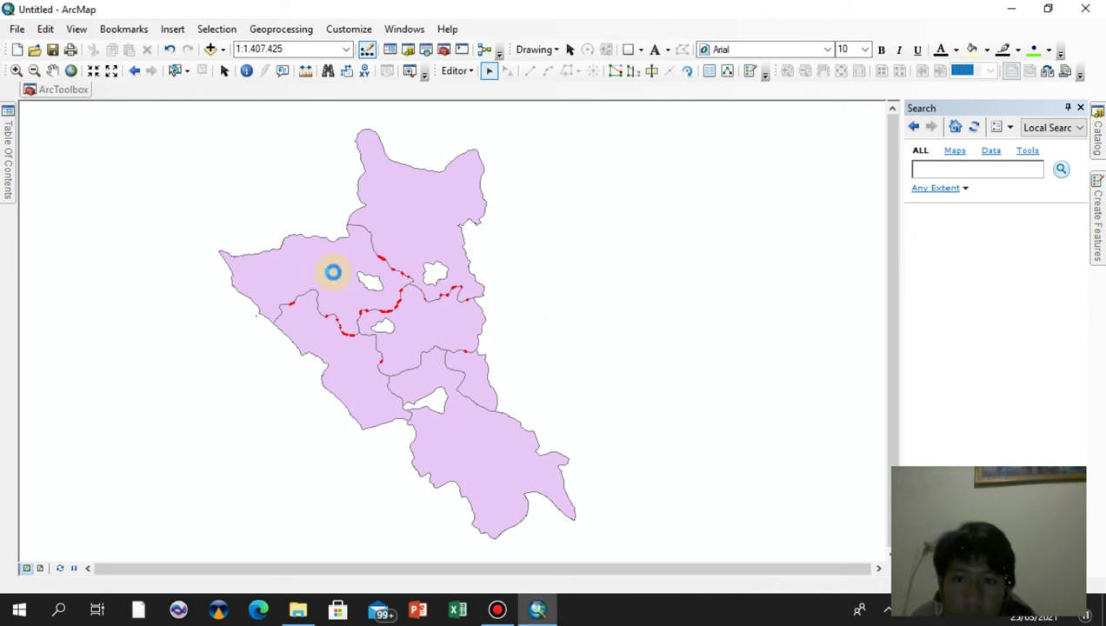
pyautogui.click(385, 310)
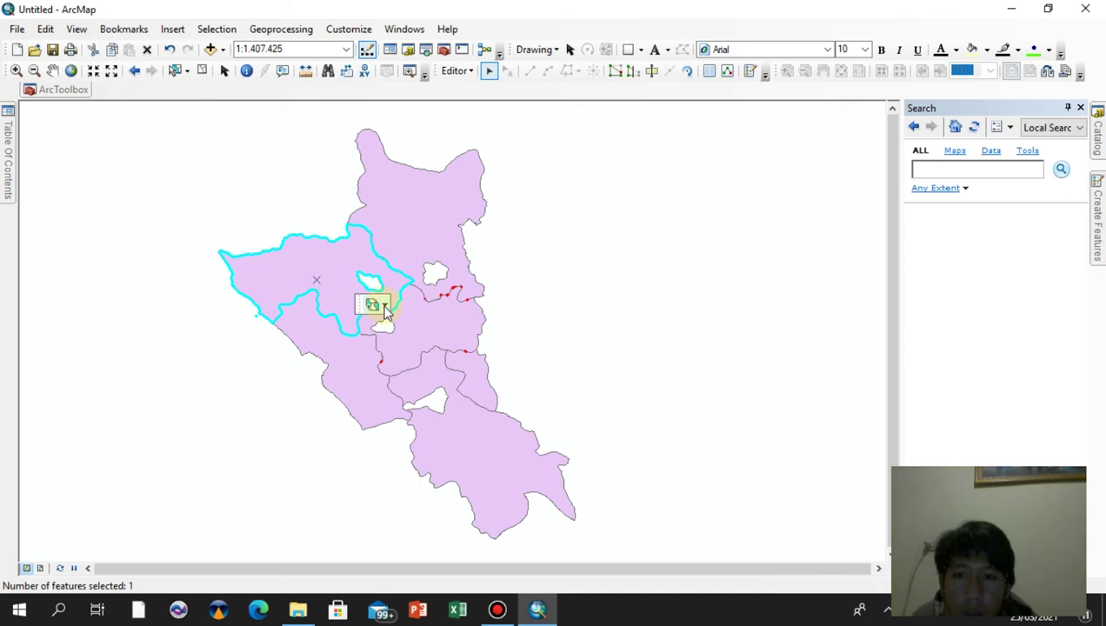
pyautogui.click(385, 311)
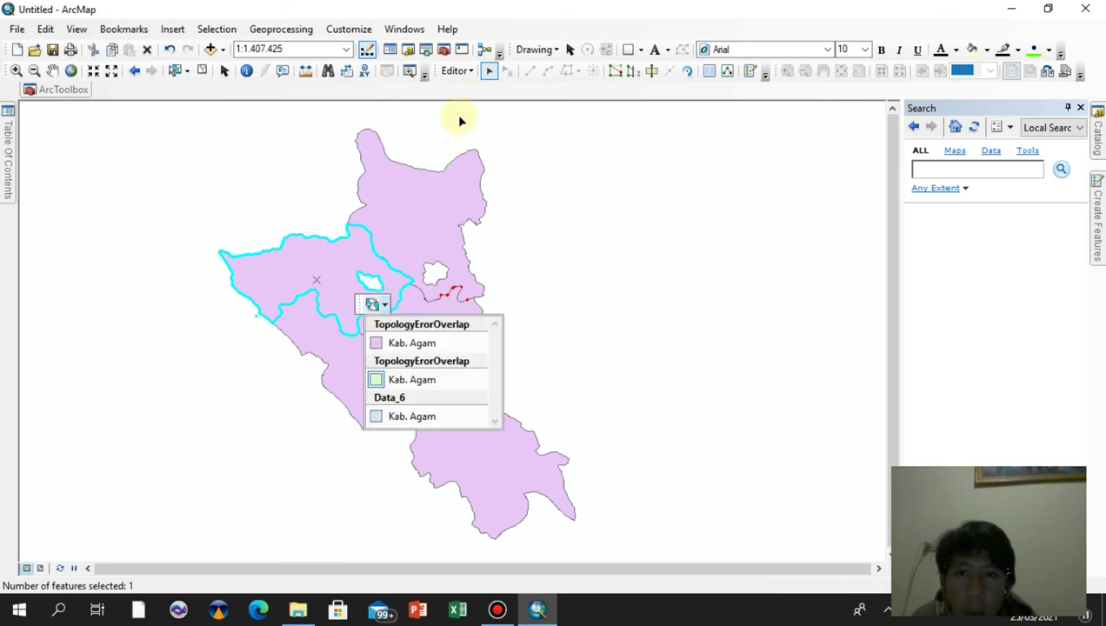
pyautogui.click(458, 71)
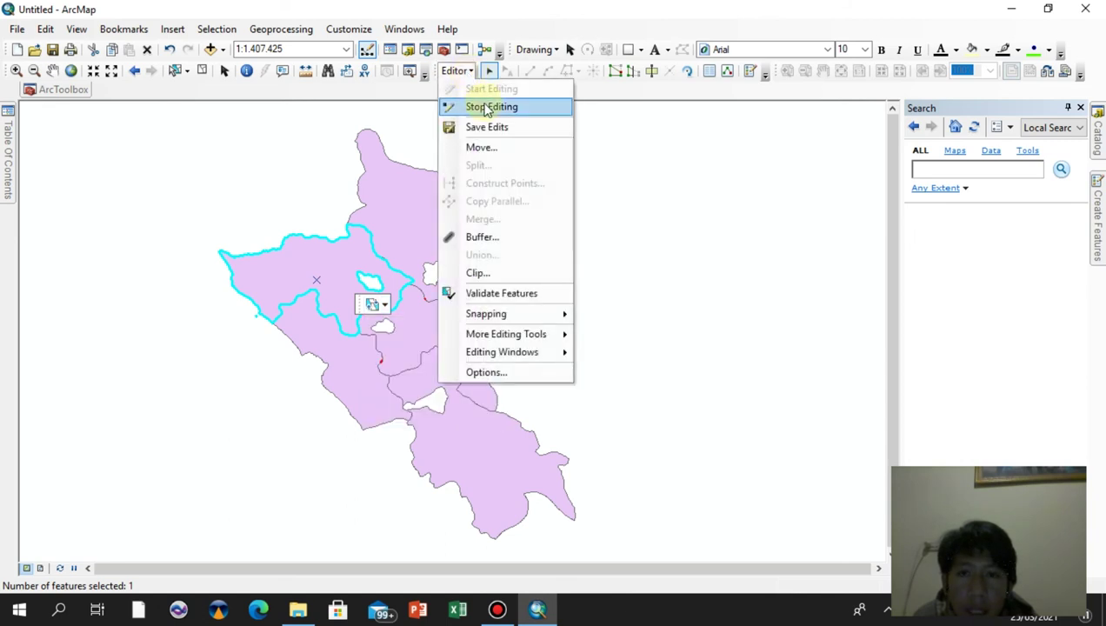
pyautogui.click(474, 106)
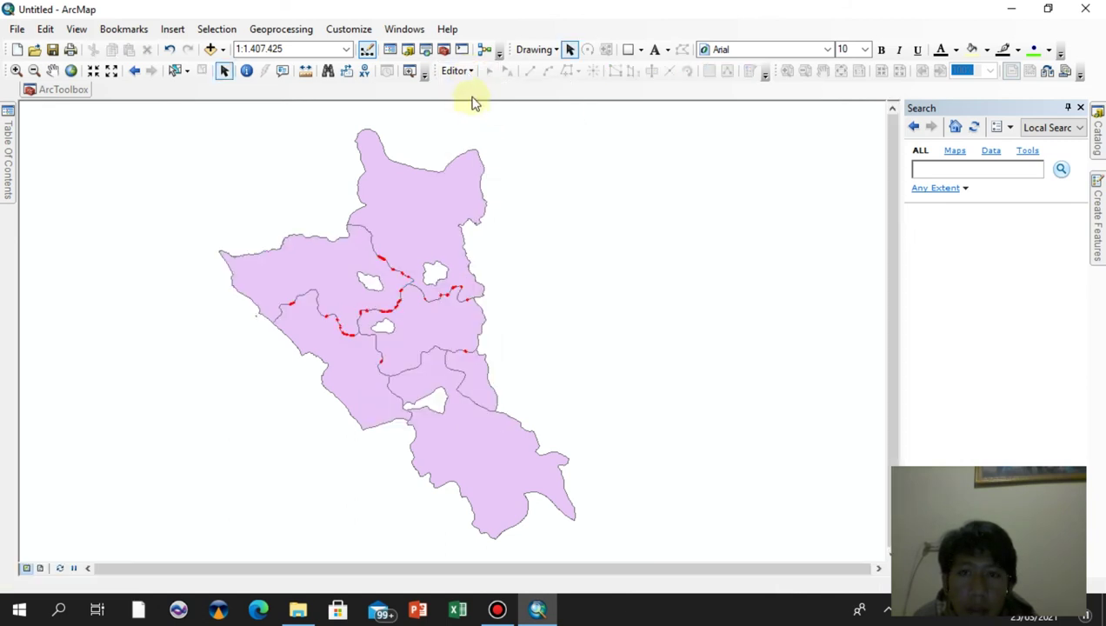
# Restart editing and clip with the selected Kab. Agam polygon, using a 0.000 buffer distance and discarding the area that intersects
pyautogui.click(470, 73)
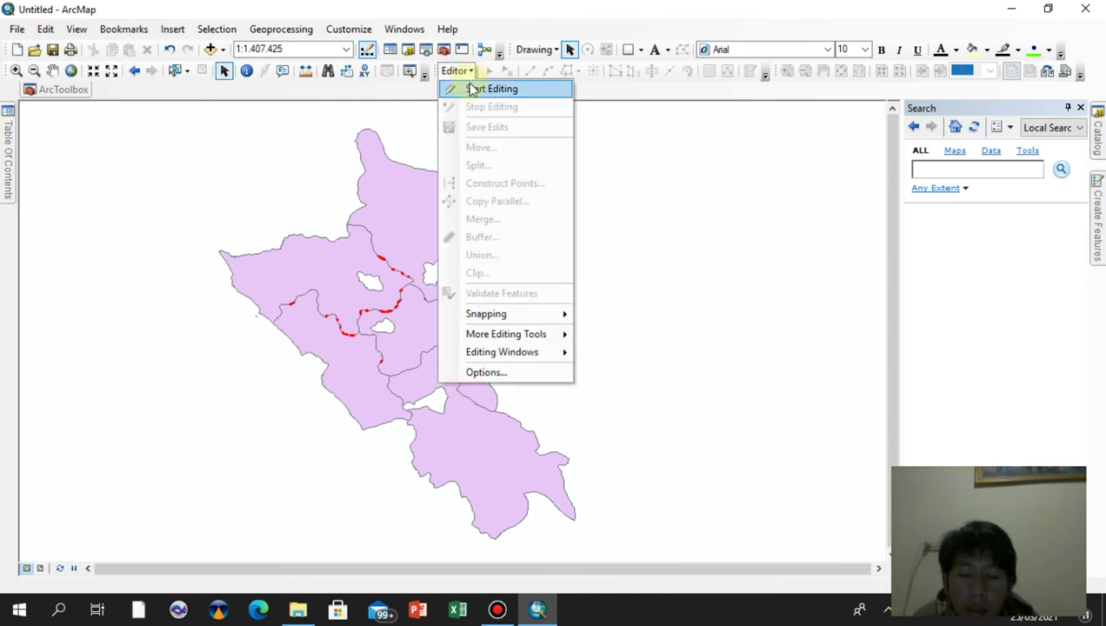
pyautogui.click(470, 90)
pyautogui.click(474, 73)
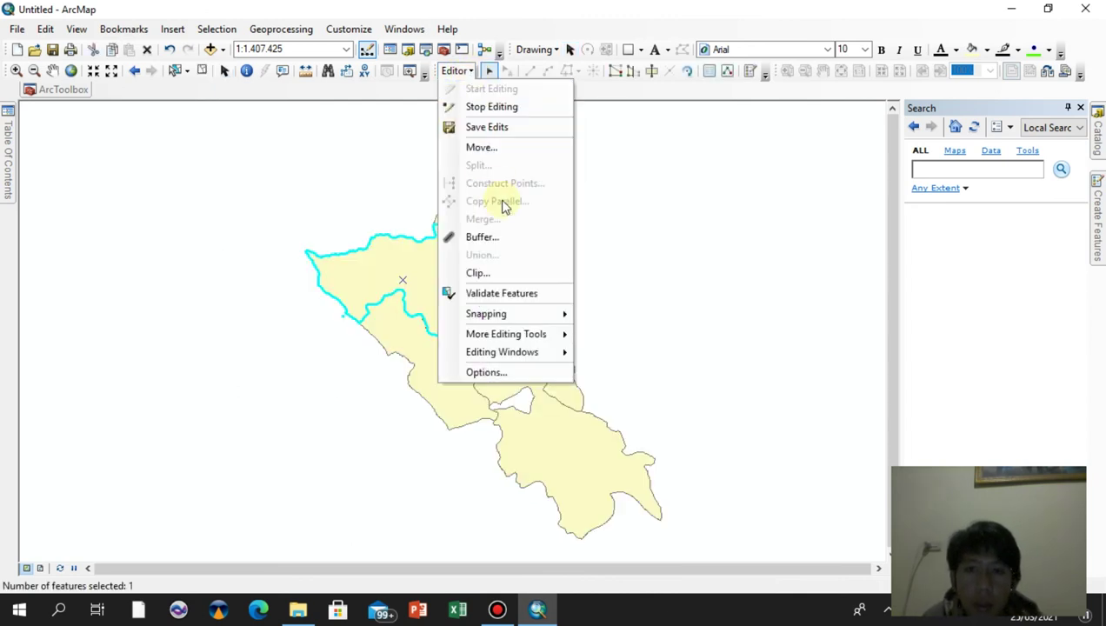
pyautogui.click(483, 274)
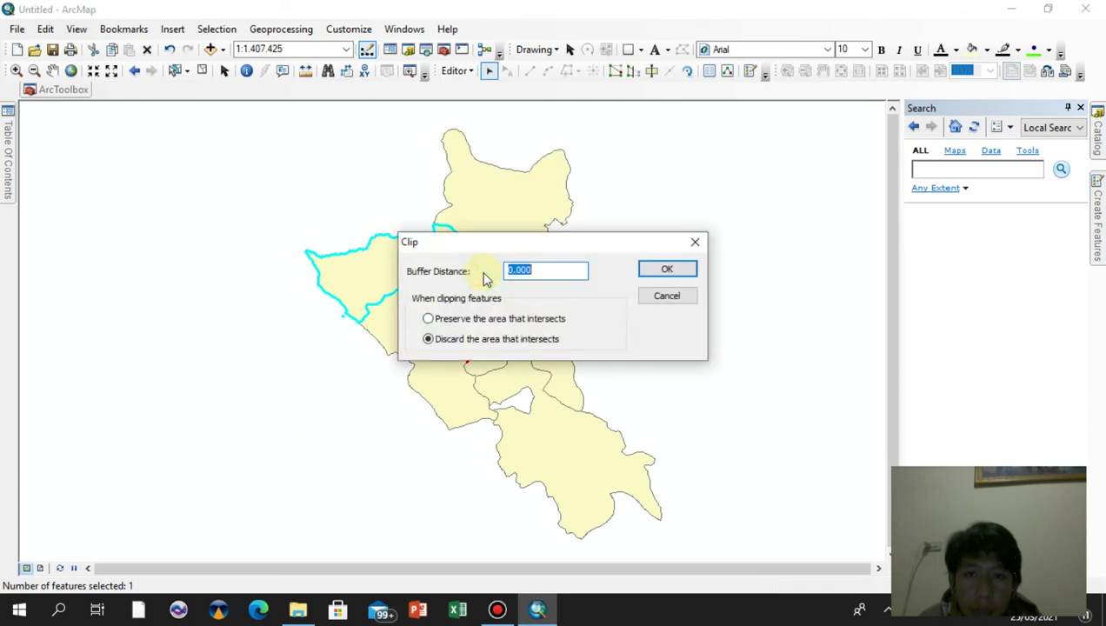
pyautogui.click(662, 272)
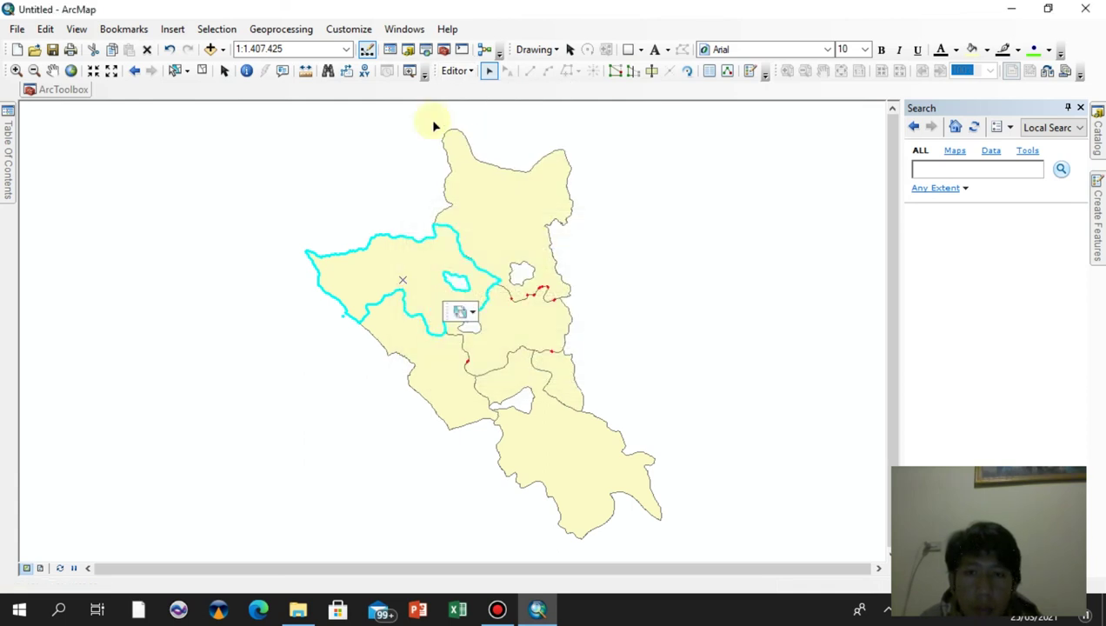
# Save the clip edits and stop the edit session
pyautogui.click(471, 74)
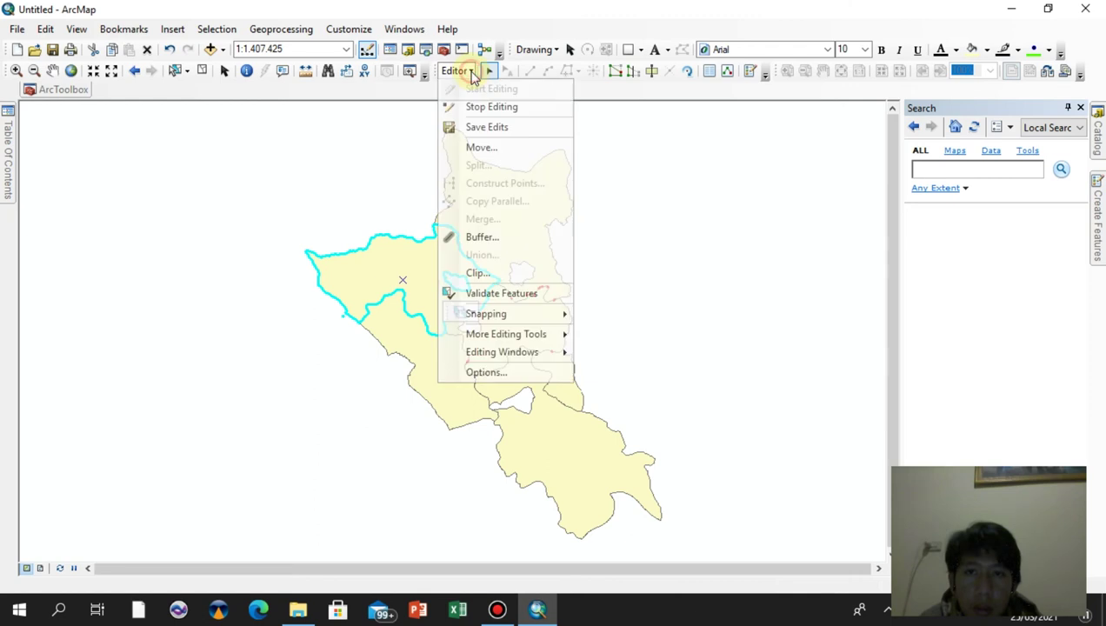
pyautogui.click(486, 128)
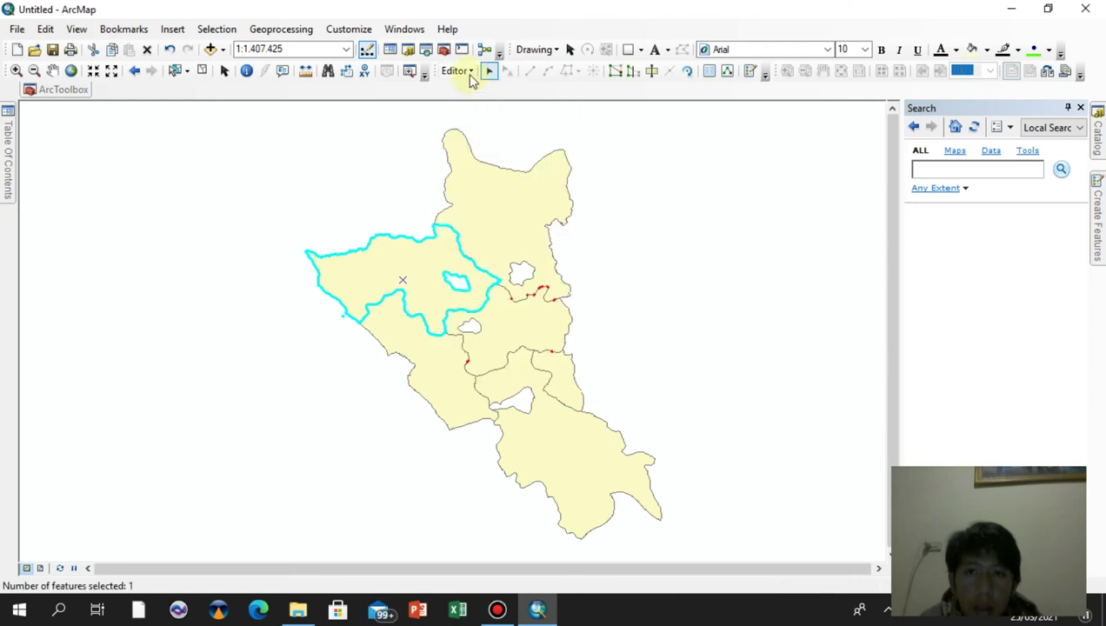
pyautogui.click(470, 73)
pyautogui.click(484, 107)
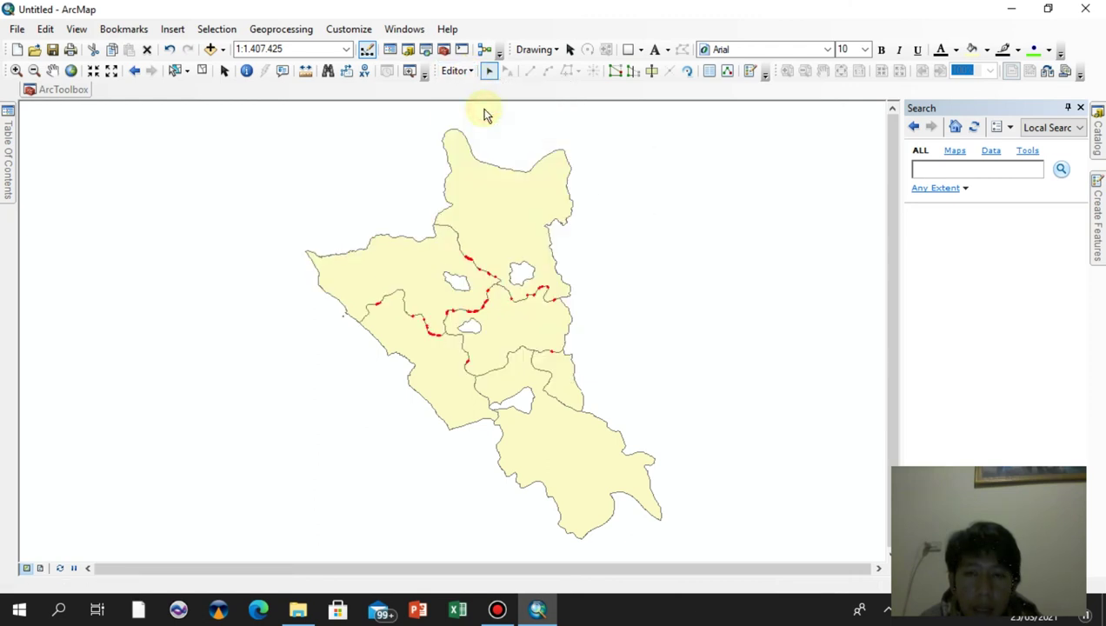
# Revalidate the Kesalahan_Topology_Overlap topology from the catalog and dismiss the validation message
pyautogui.click(1099, 143)
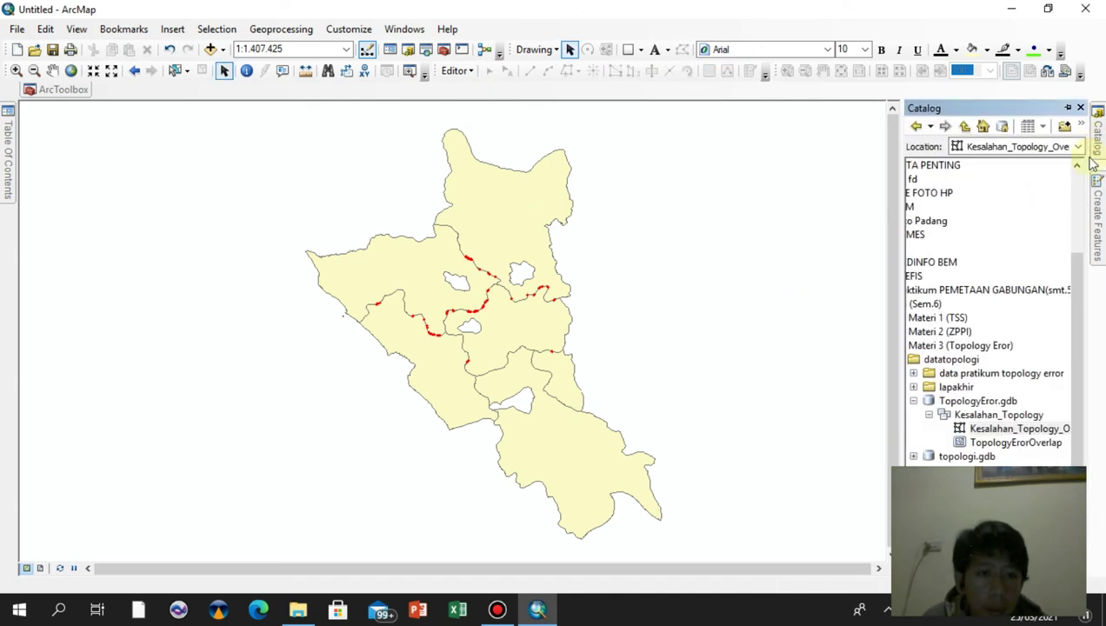
pyautogui.rightClick(1030, 431)
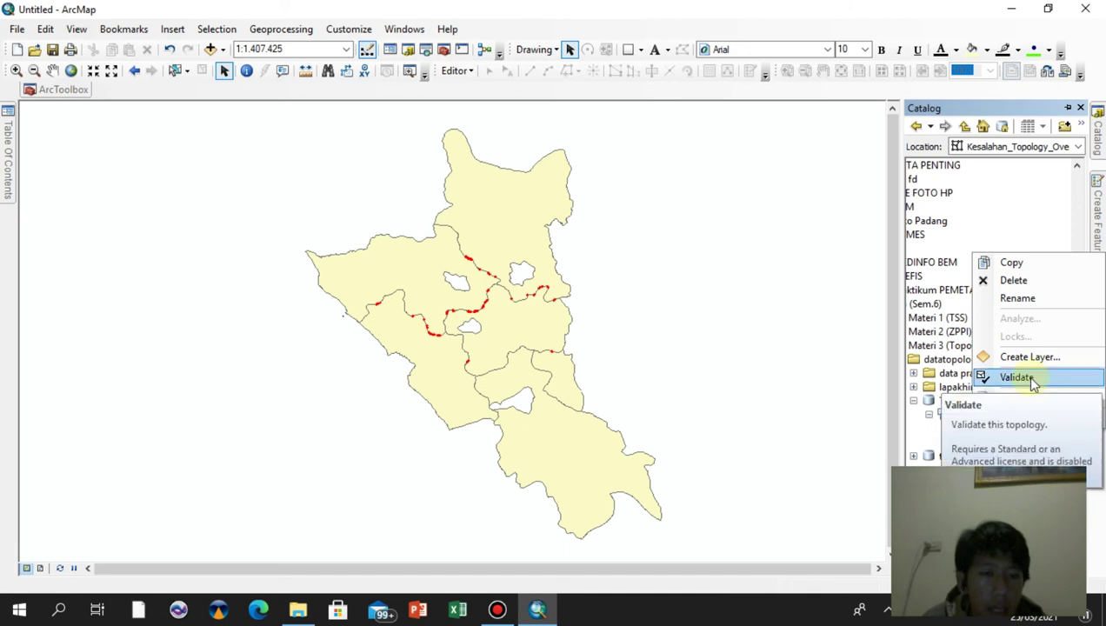
pyautogui.click(1018, 377)
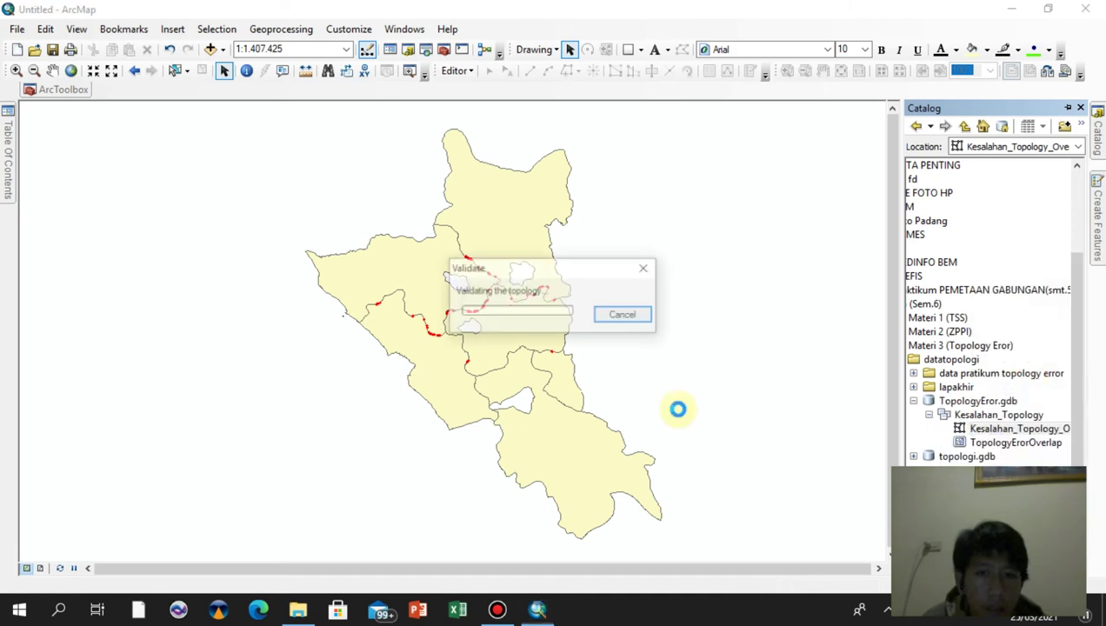
pyautogui.press('Return')
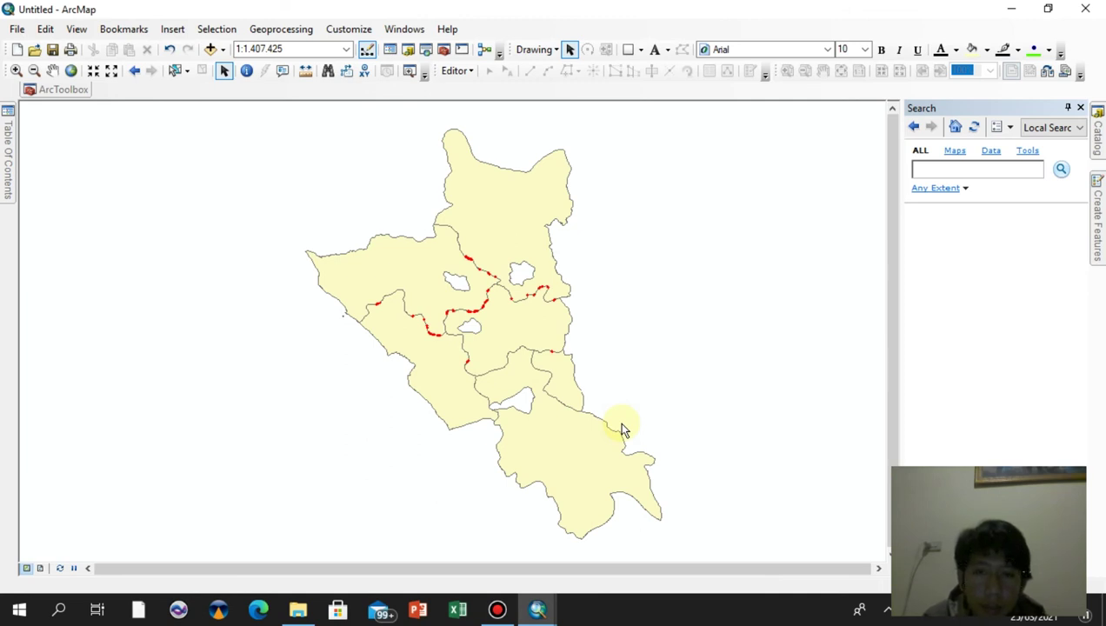
pyautogui.moveTo(536, 607)
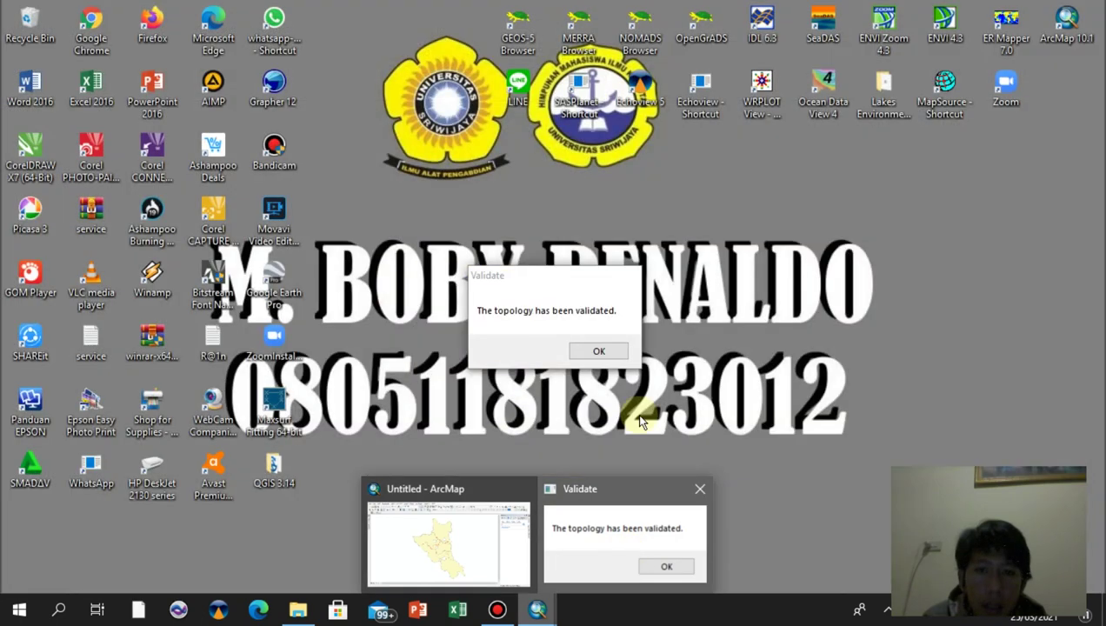
pyautogui.click(631, 557)
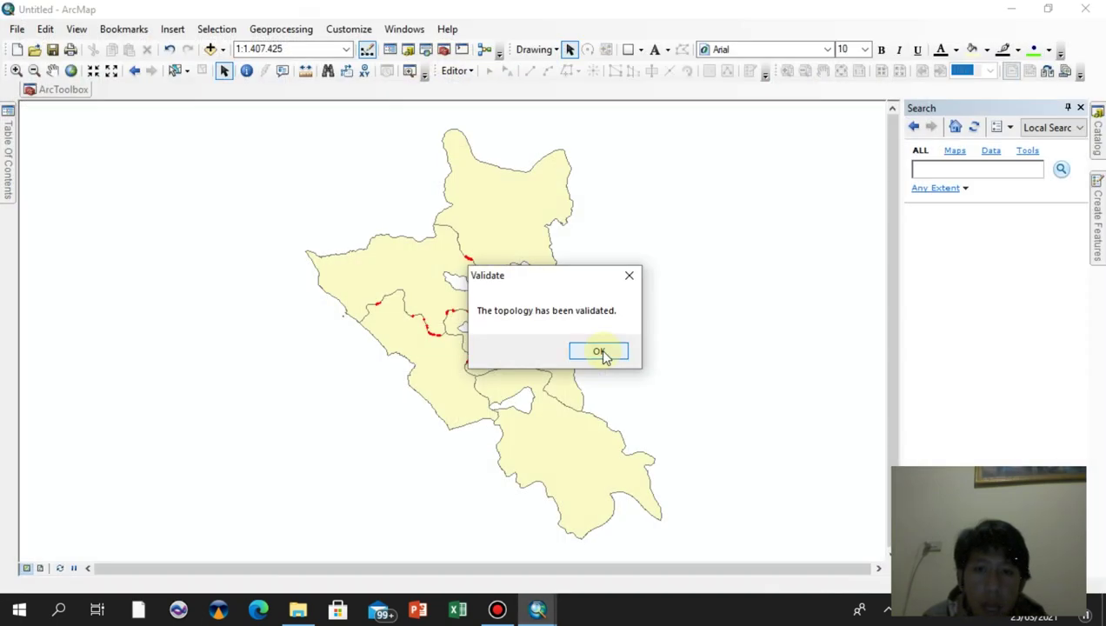
pyautogui.click(602, 354)
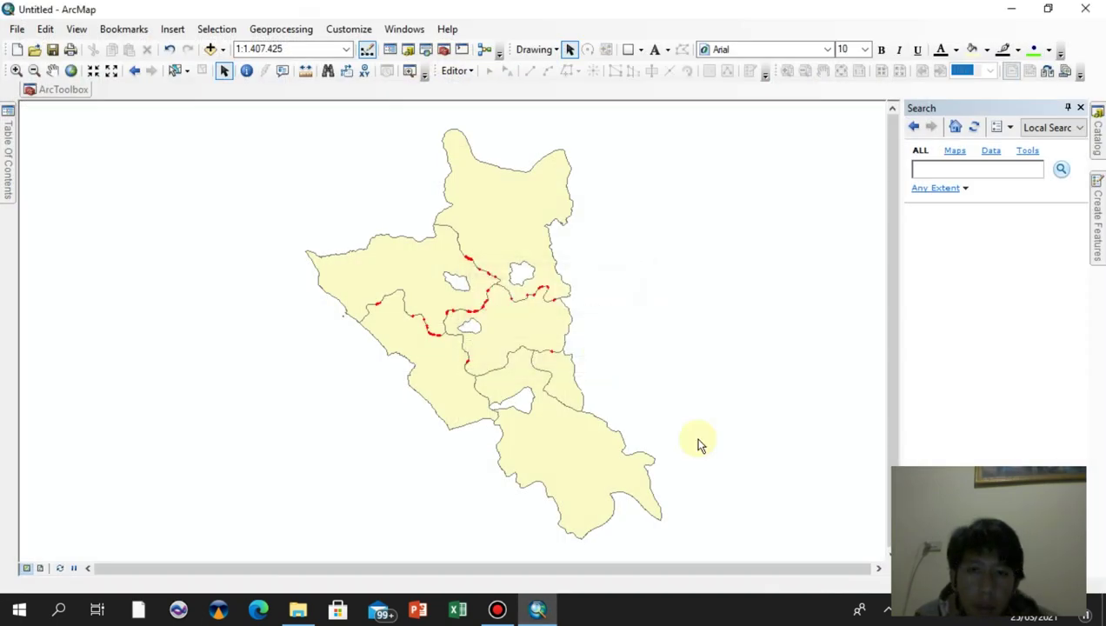
# Generate the error summary in the revalidated topology's properties, review the Must Not Overlap errors and close the properties
pyautogui.click(1100, 143)
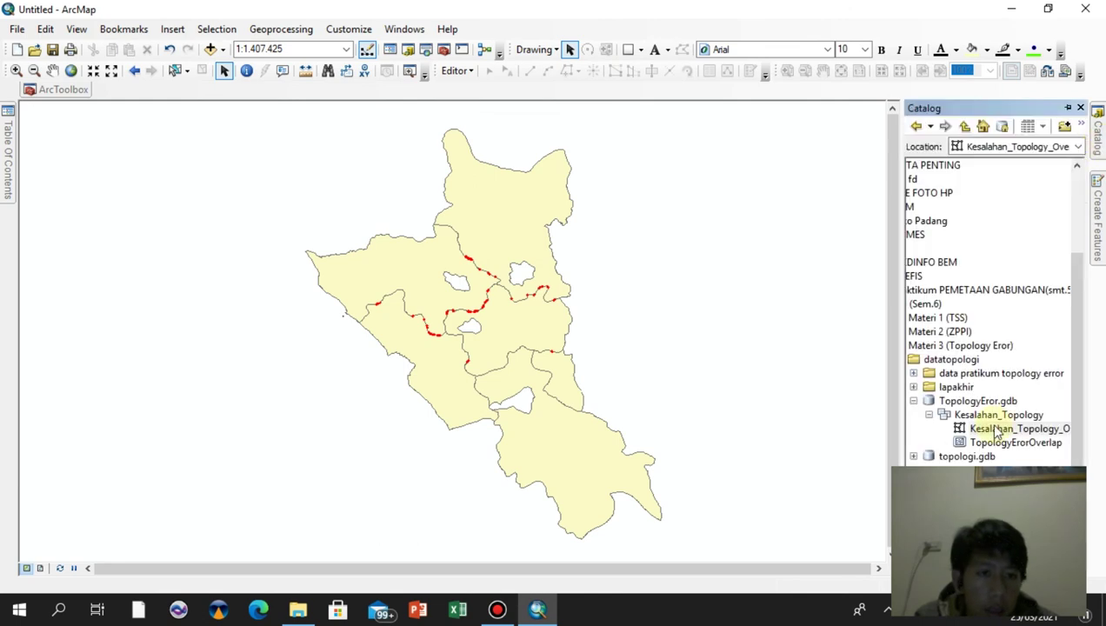
pyautogui.rightClick(1000, 431)
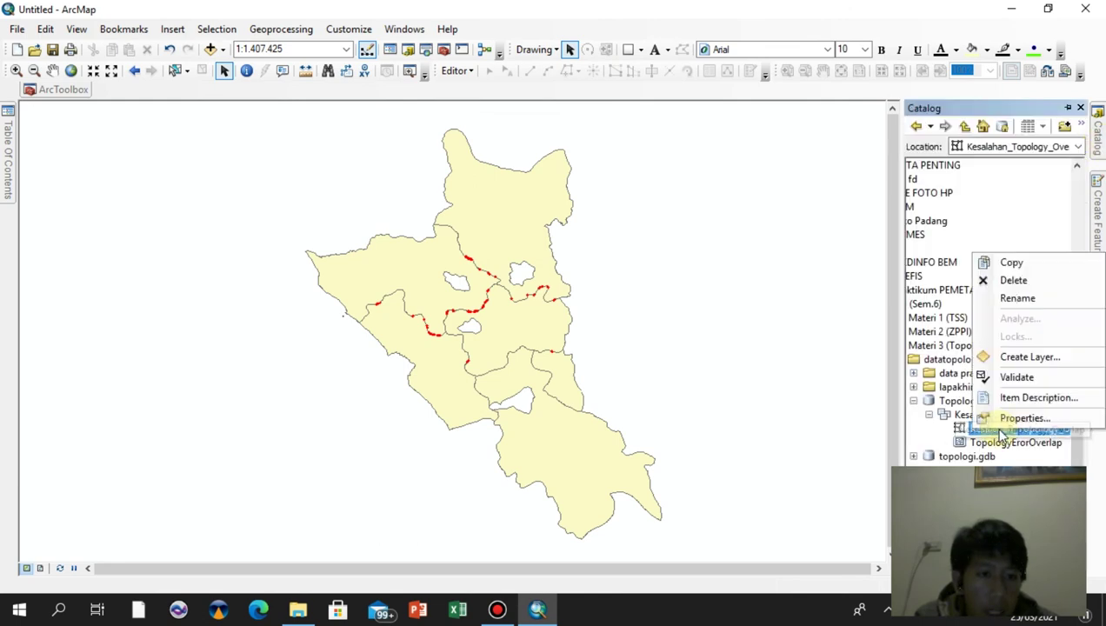
pyautogui.click(1010, 415)
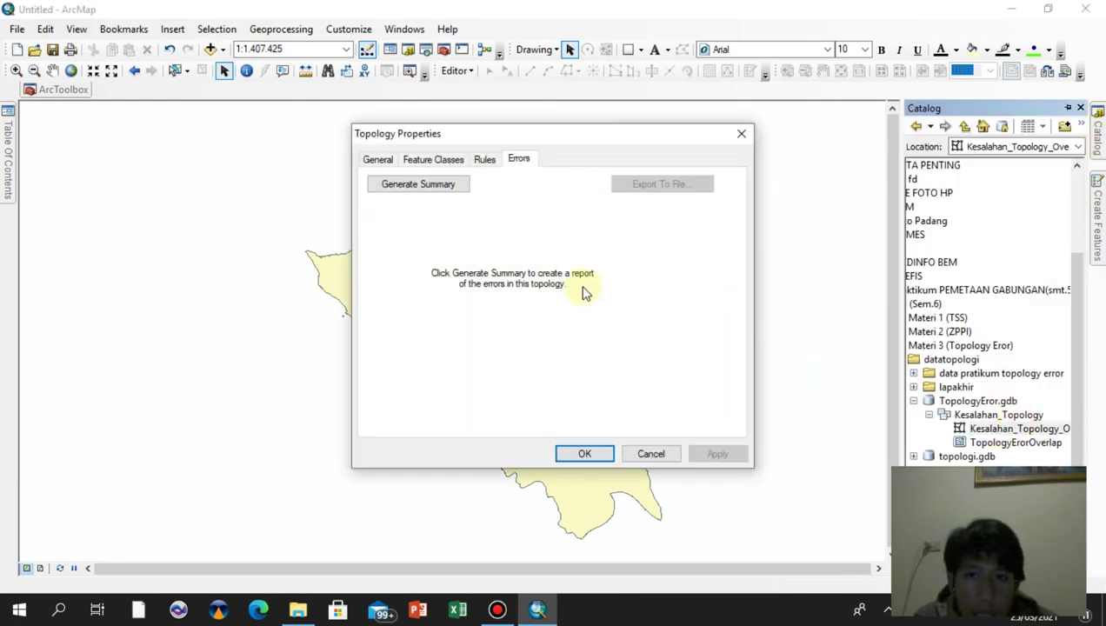
pyautogui.click(440, 188)
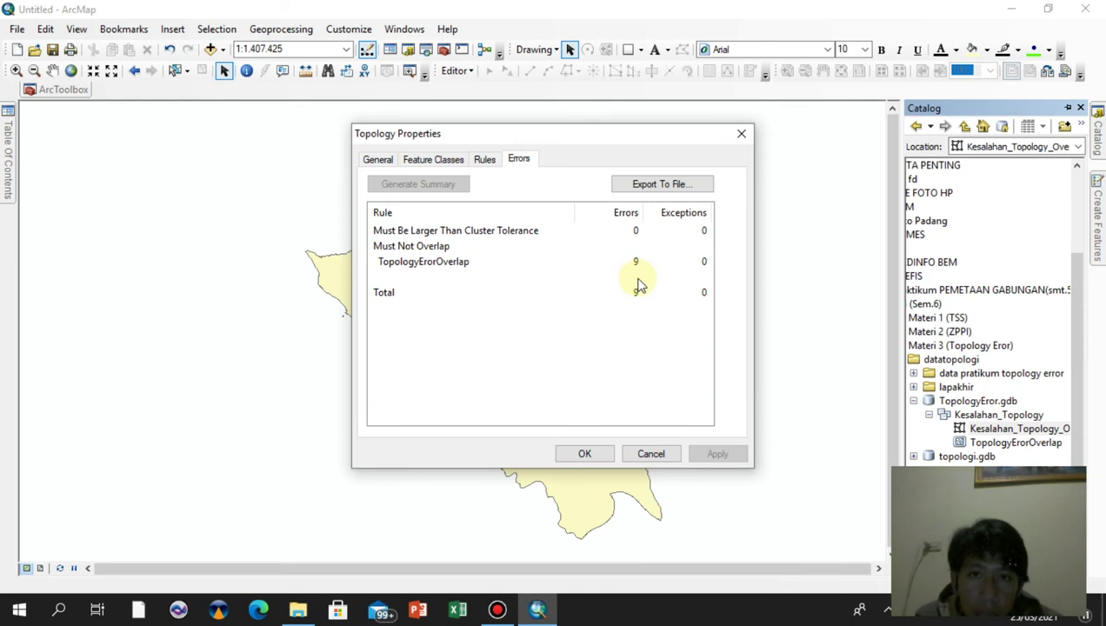
pyautogui.click(580, 456)
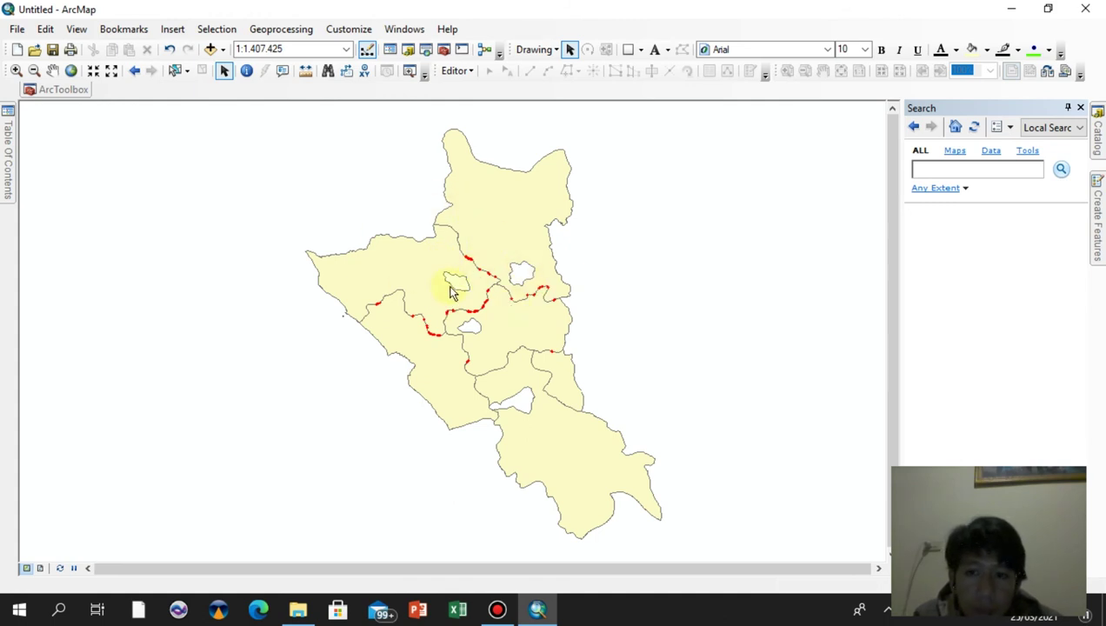
# Check the polygon boundaries for red overlap marks and regenerate the error summary of the Kesalahan_Topology_Overlap topology
pyautogui.click(52, 71)
pyautogui.moveTo(607, 311); pyautogui.dragTo(562, 299)
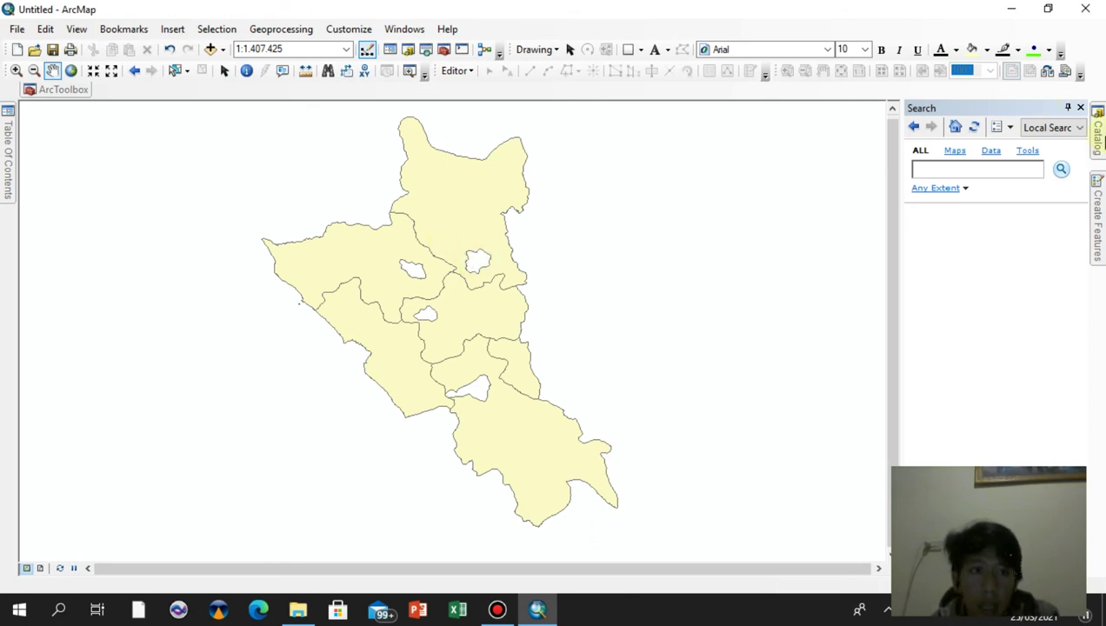
pyautogui.click(1098, 140)
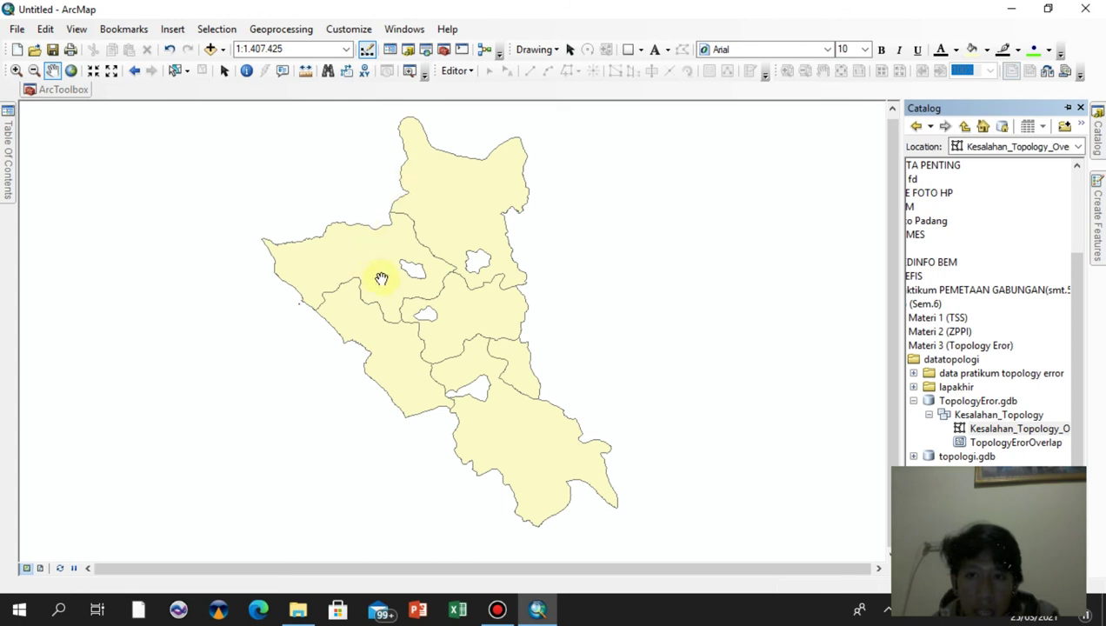
pyautogui.rightClick(989, 428)
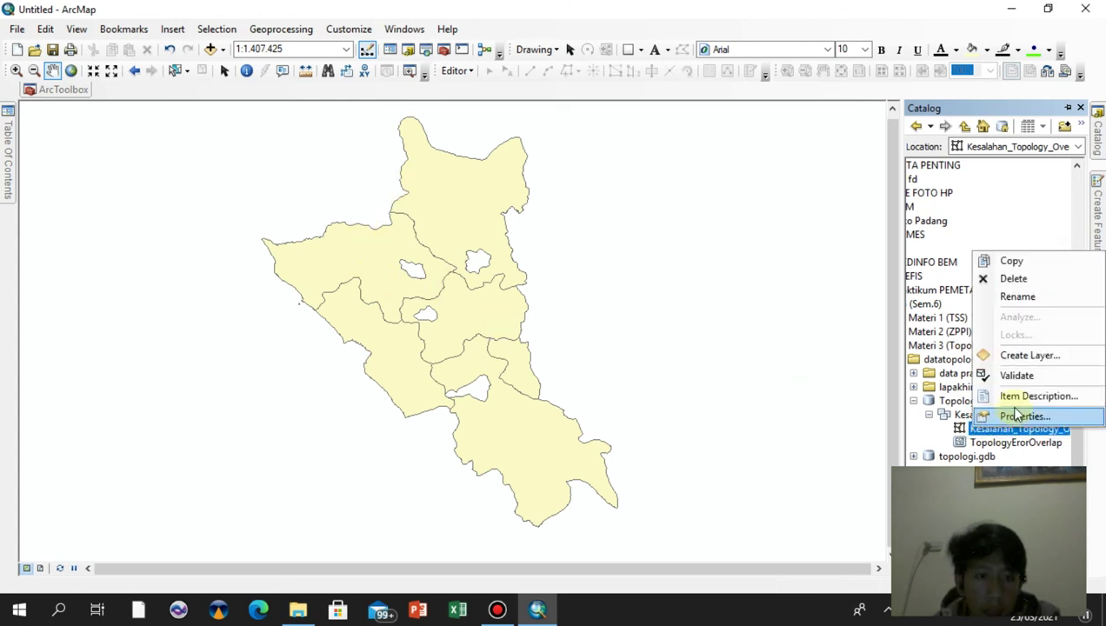
pyautogui.click(1025, 417)
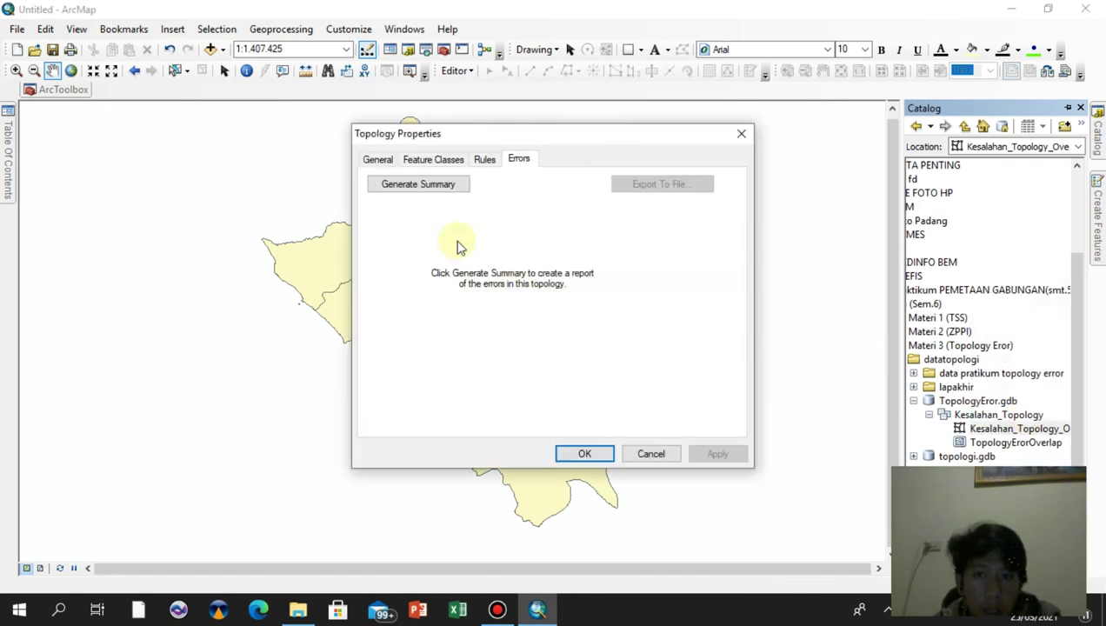
pyautogui.click(423, 186)
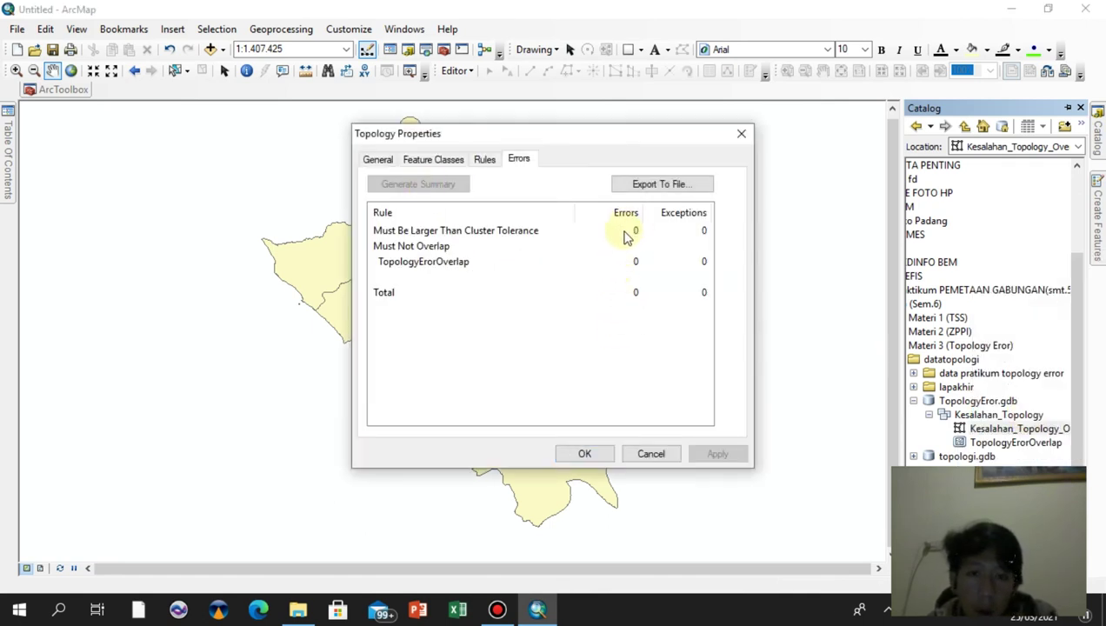
# Close the topology properties and look over the clipped polygons on the map
pyautogui.click(583, 453)
pyautogui.hotkey('ctrl', 'f')
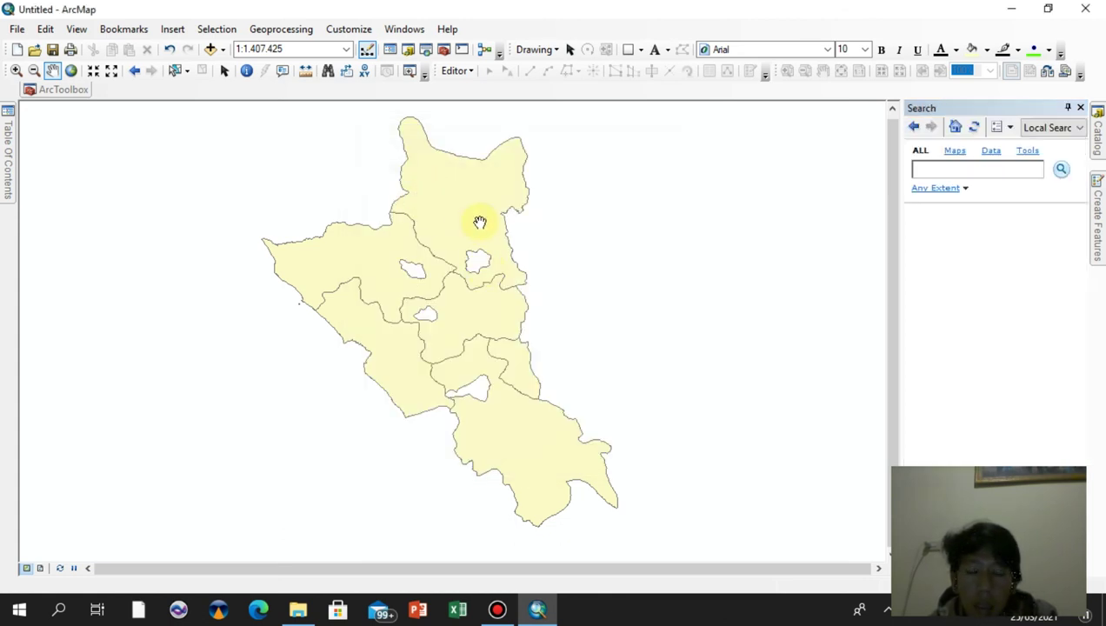
pyautogui.moveTo(456, 215); pyautogui.dragTo(460, 227)
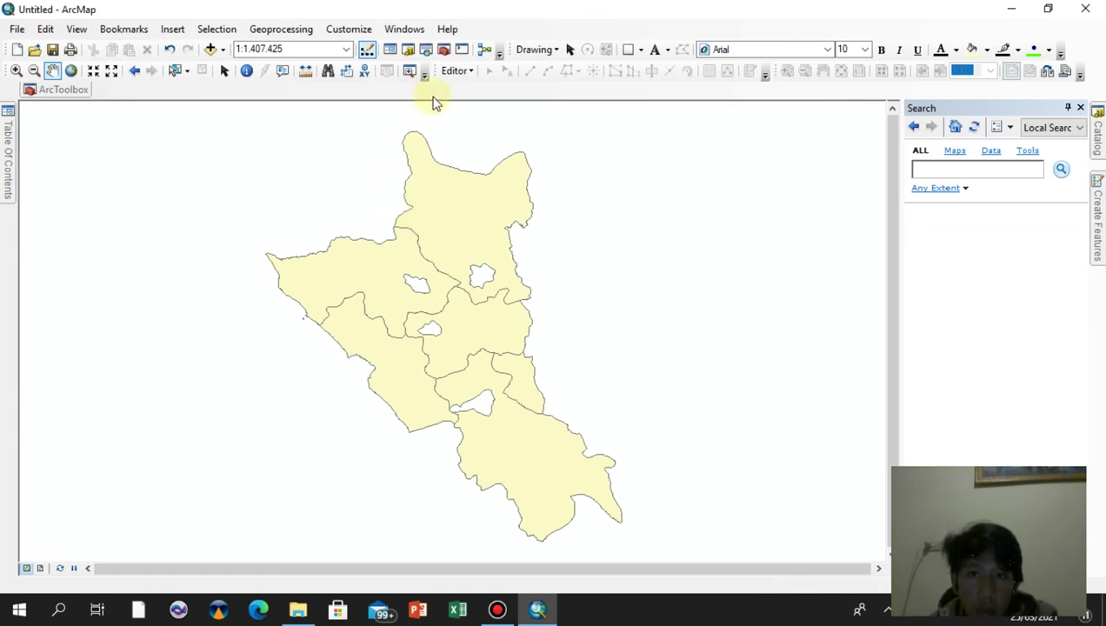
pyautogui.click(461, 72)
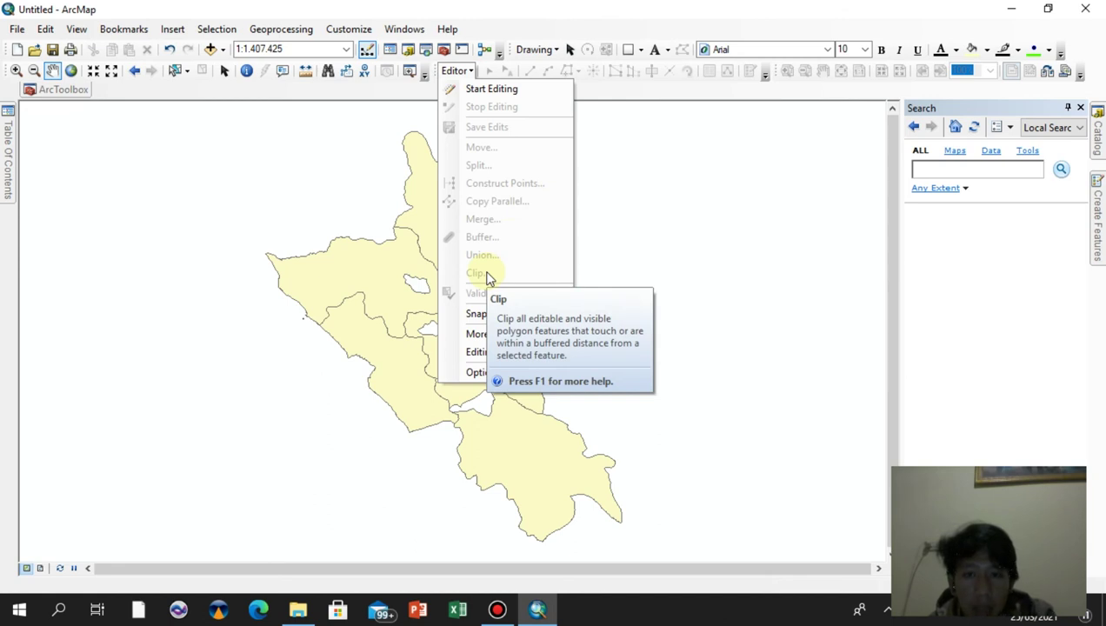
pyautogui.click(330, 217)
pyautogui.moveTo(536, 326); pyautogui.dragTo(433, 244)
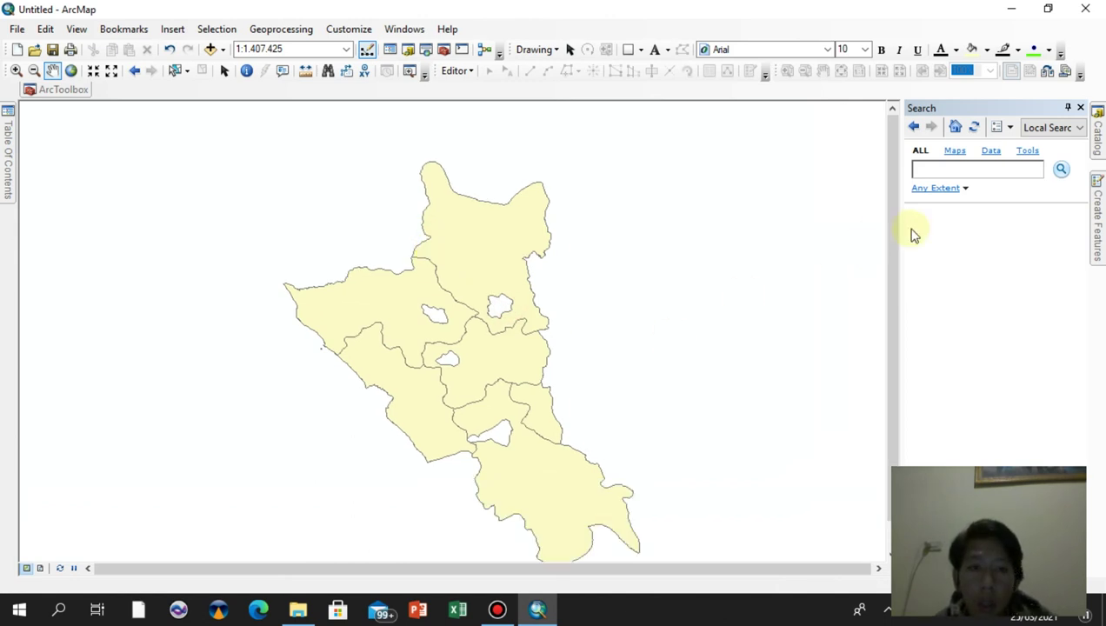
pyautogui.moveTo(894, 232); pyautogui.dragTo(895, 252)
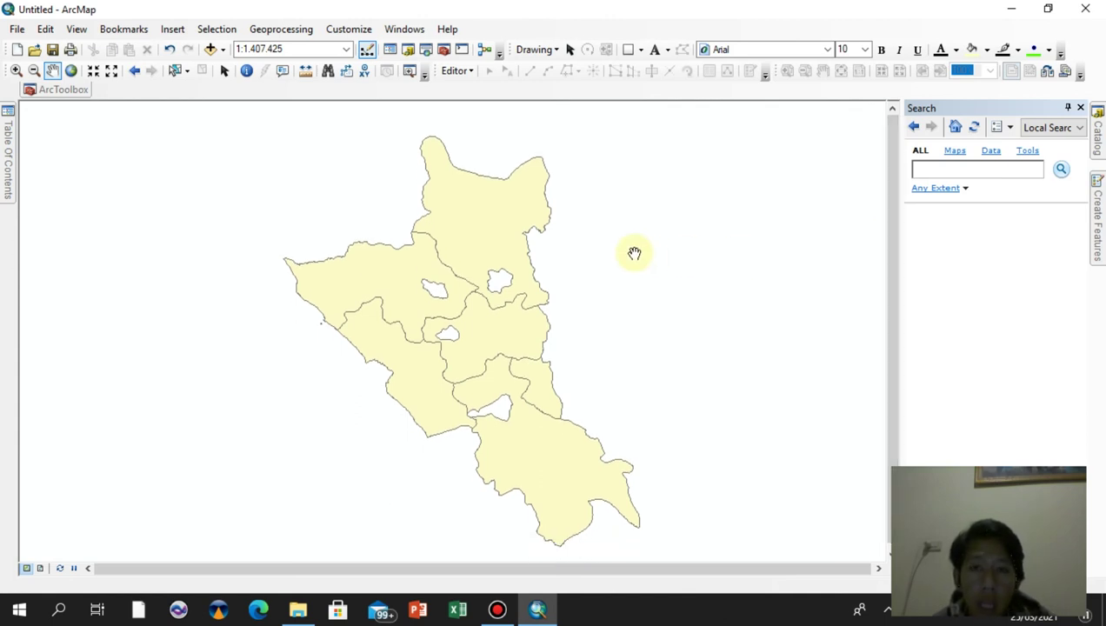
# Set up the Feature Class to Feature Class conversion with Data_6 as input and the Kesalahan_Topology dataset in TopologyEror.gdb as output location
pyautogui.click(444, 50)
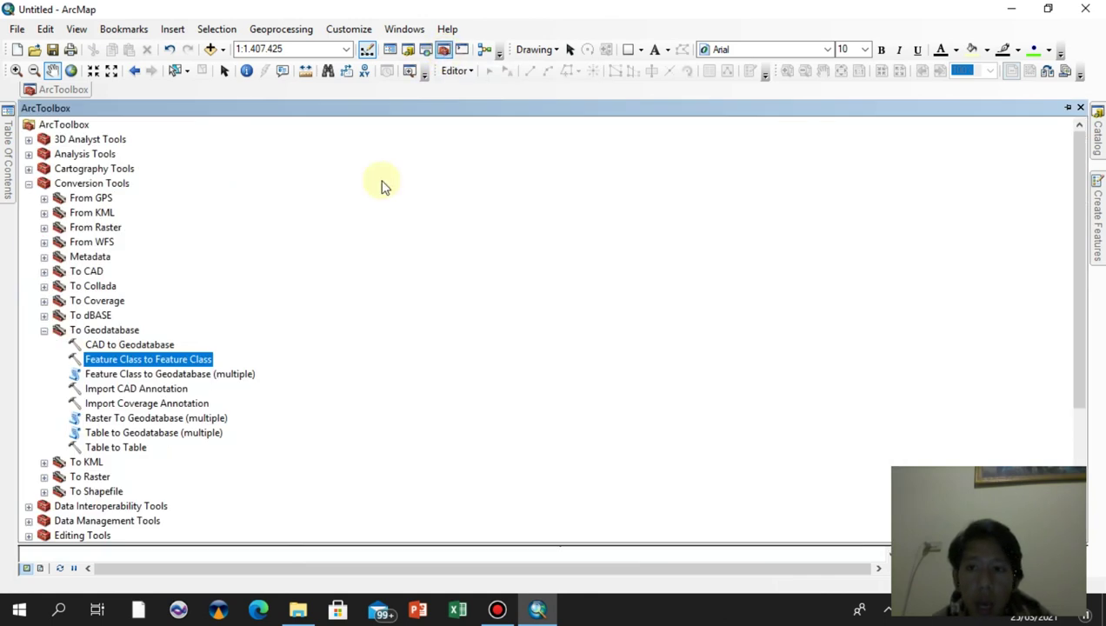
pyautogui.doubleClick(179, 360)
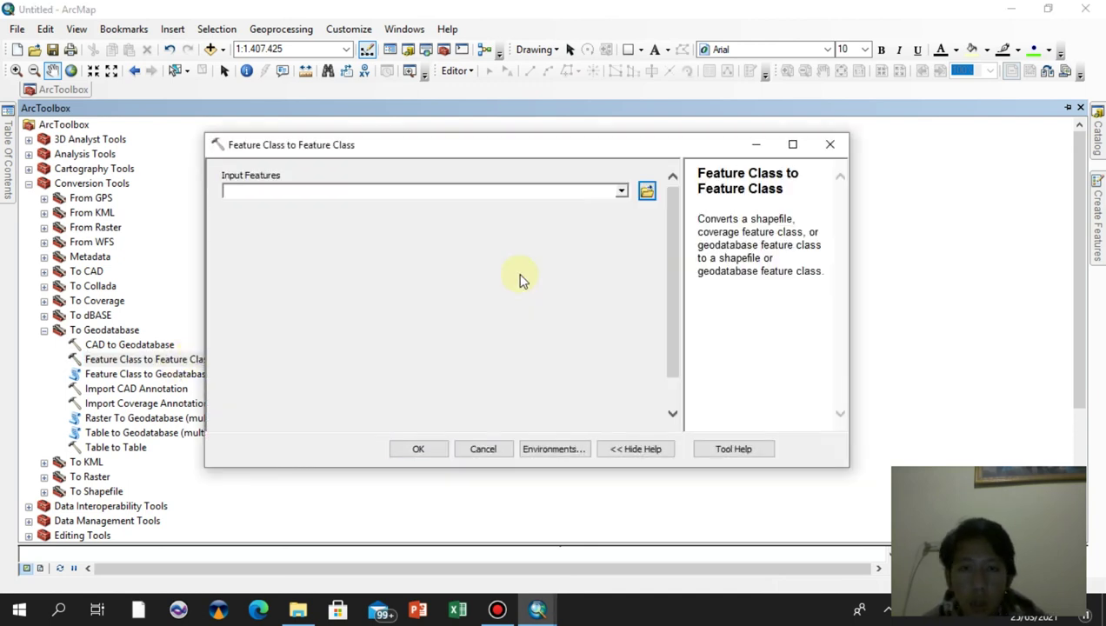
pyautogui.click(622, 192)
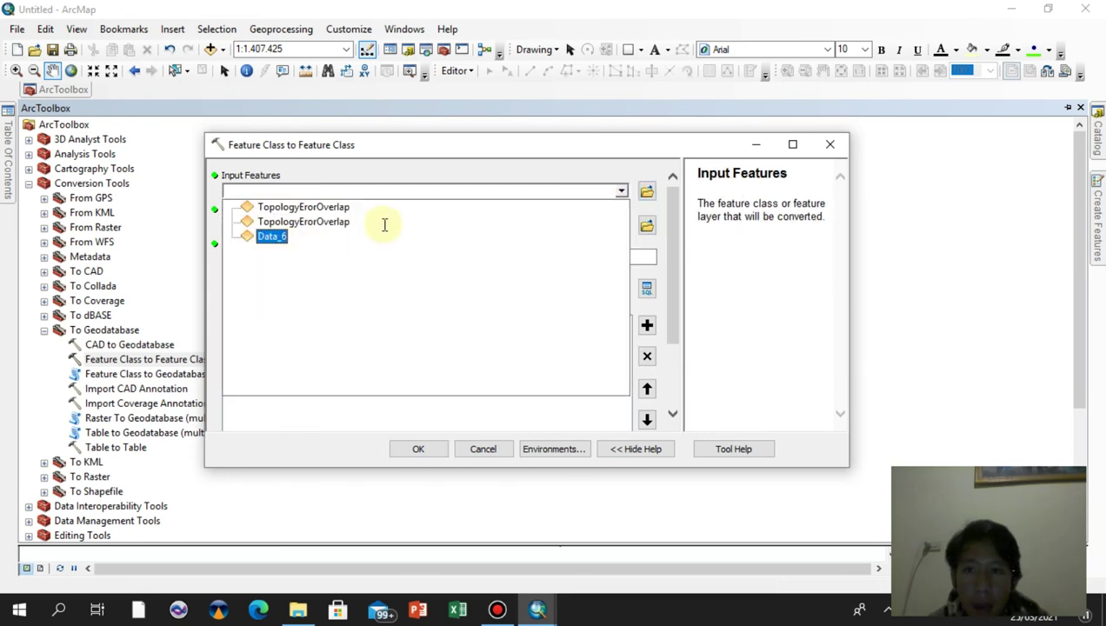
pyautogui.click(384, 235)
pyautogui.click(646, 225)
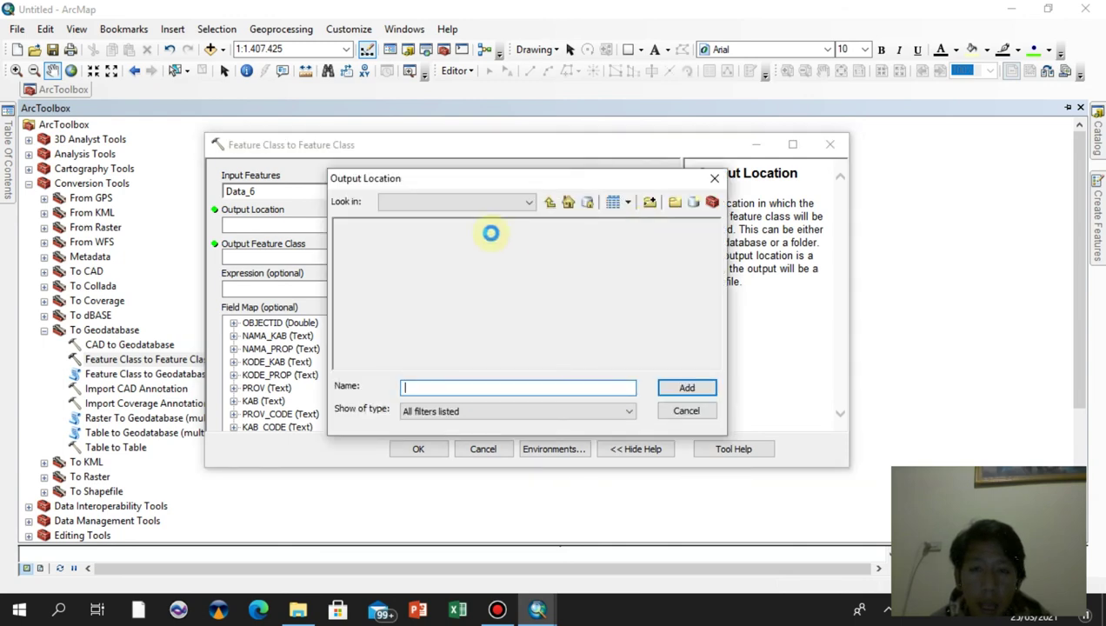
pyautogui.click(395, 228)
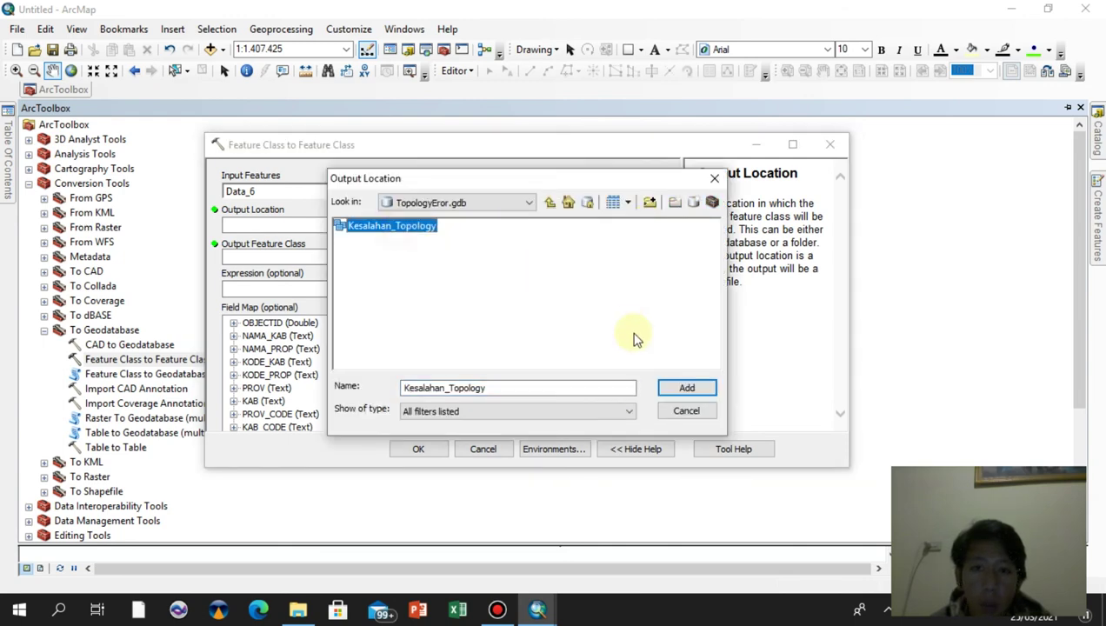
pyautogui.click(696, 389)
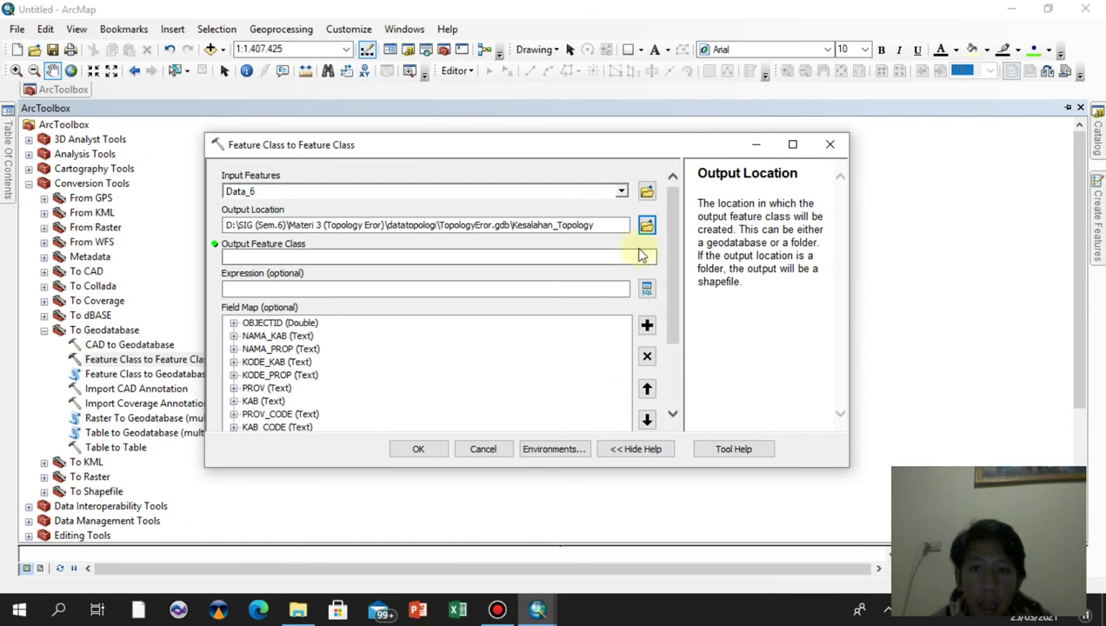
# Name the output feature class TopologyErorGaps, run the conversion and return to the map
pyautogui.click(625, 253)
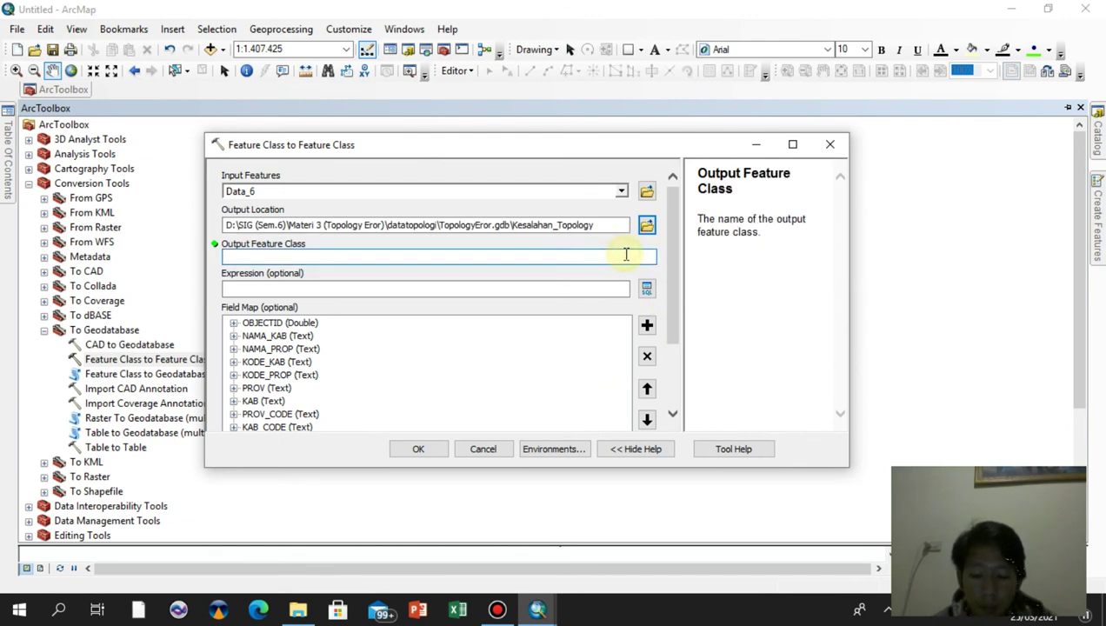
pyautogui.write('To')
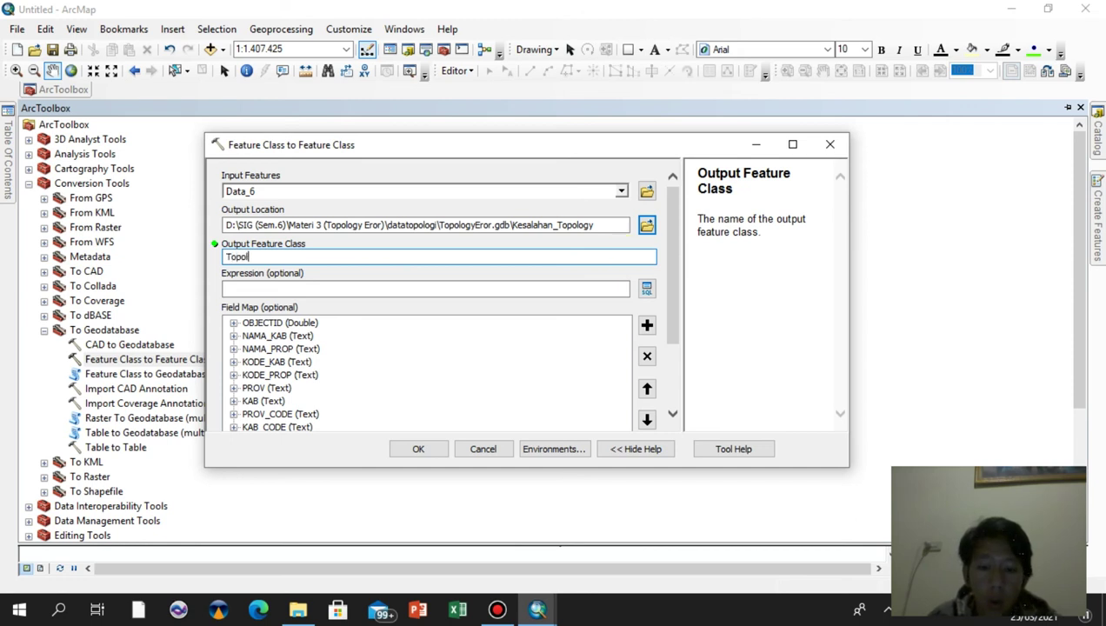
pyautogui.write('pologyEror')
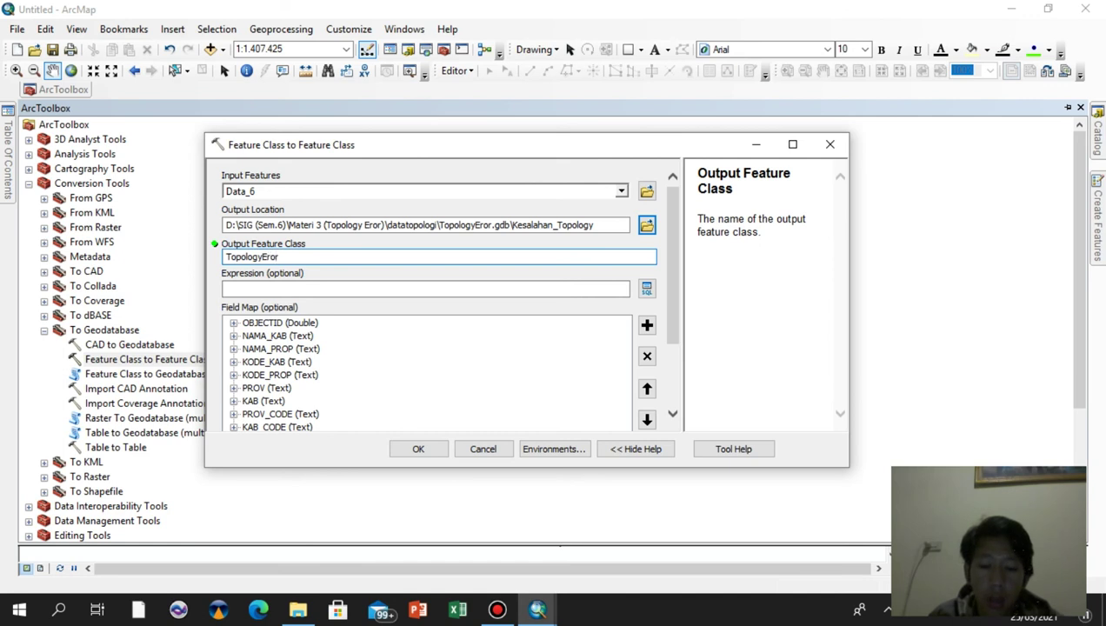
pyautogui.write('Gaps')
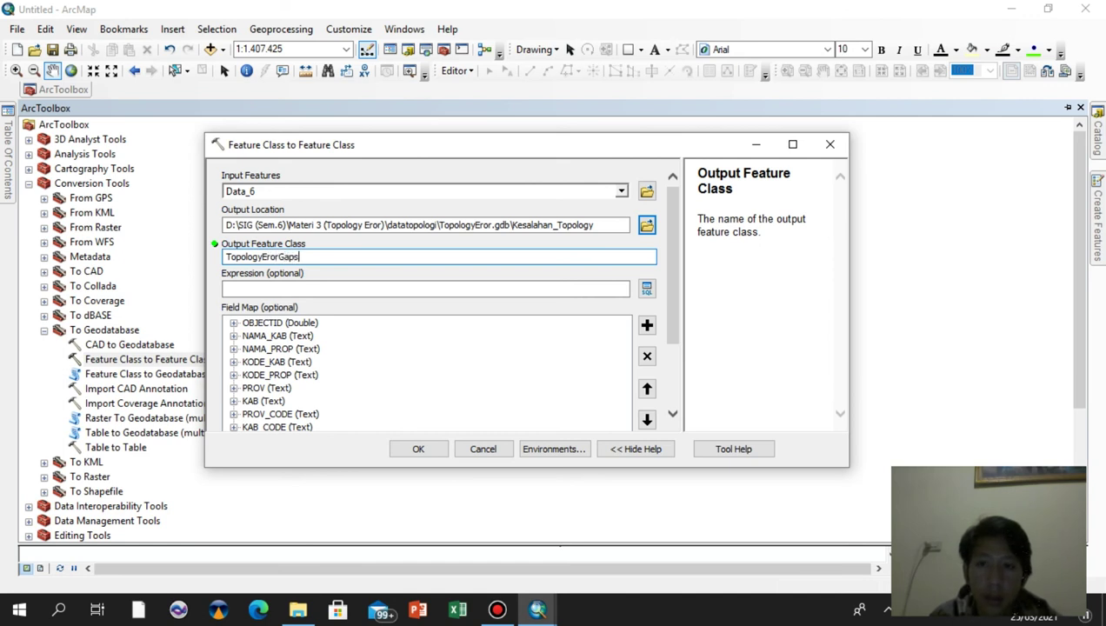
pyautogui.click(416, 449)
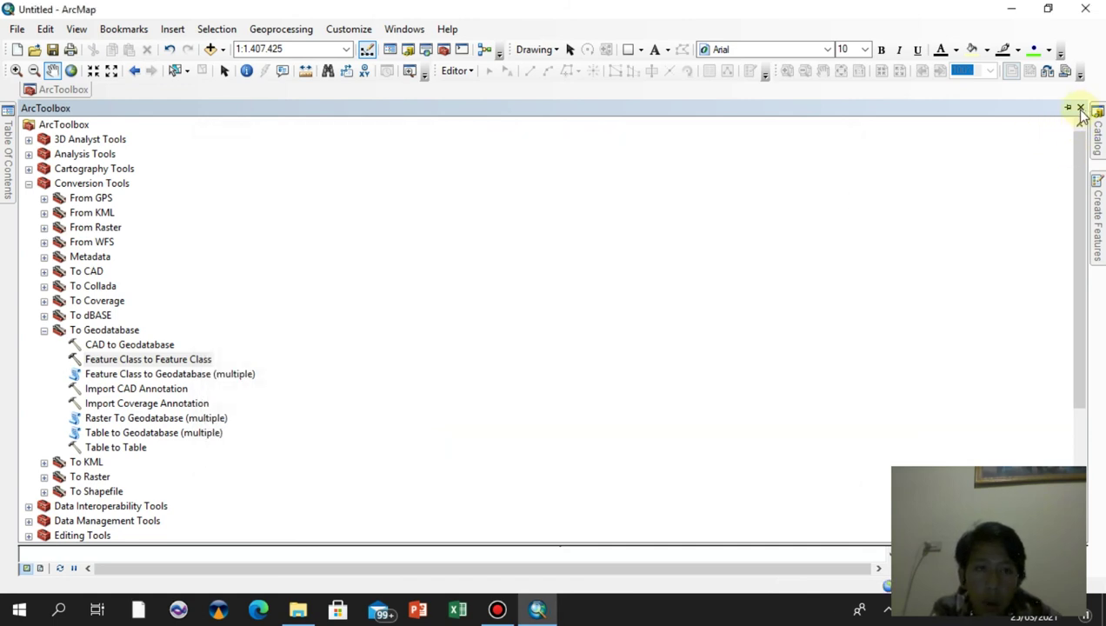
pyautogui.click(1005, 220)
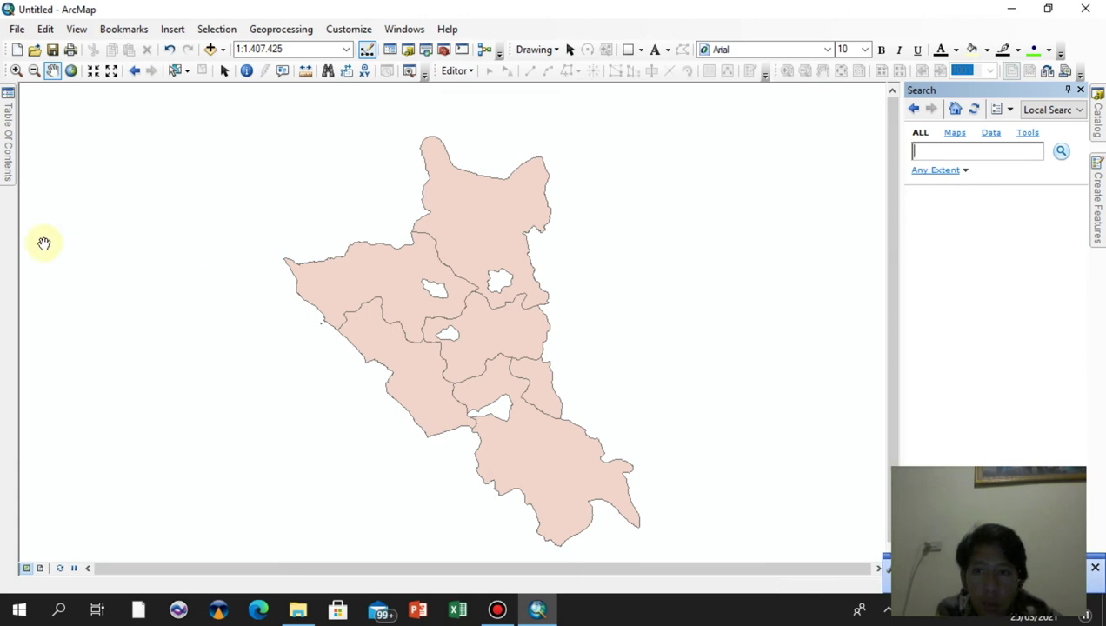
# Start a new topology in the Kesalahan_Topology dataset and name it Kesalahan_Topology_Gaps, keeping the default cluster tolerance
pyautogui.moveTo(5, 161)
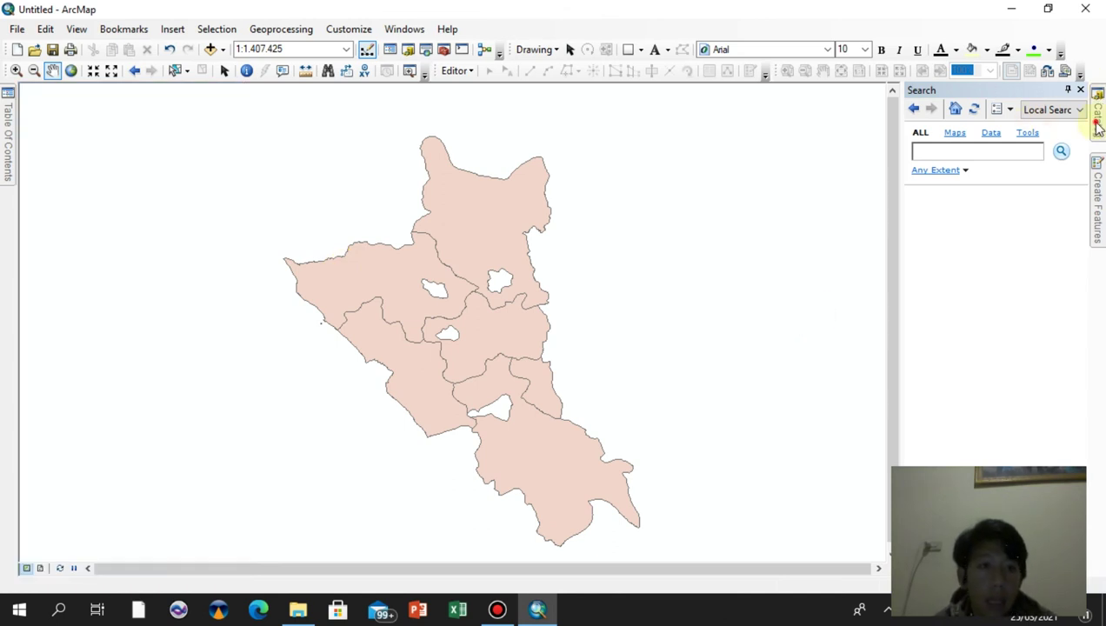
pyautogui.moveTo(1100, 109)
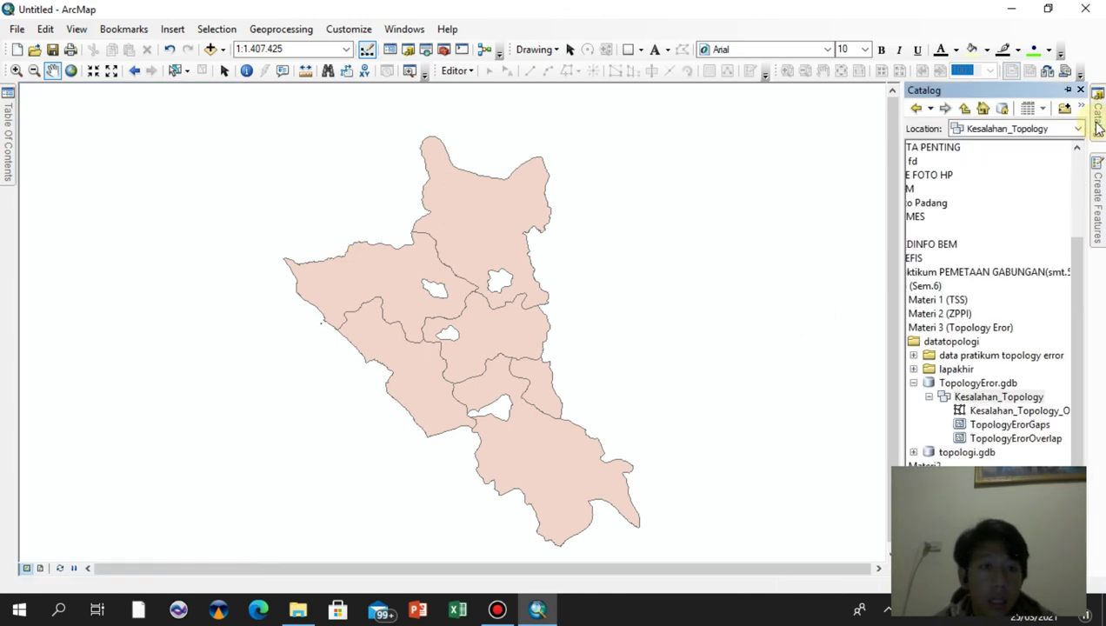
pyautogui.rightClick(1011, 402)
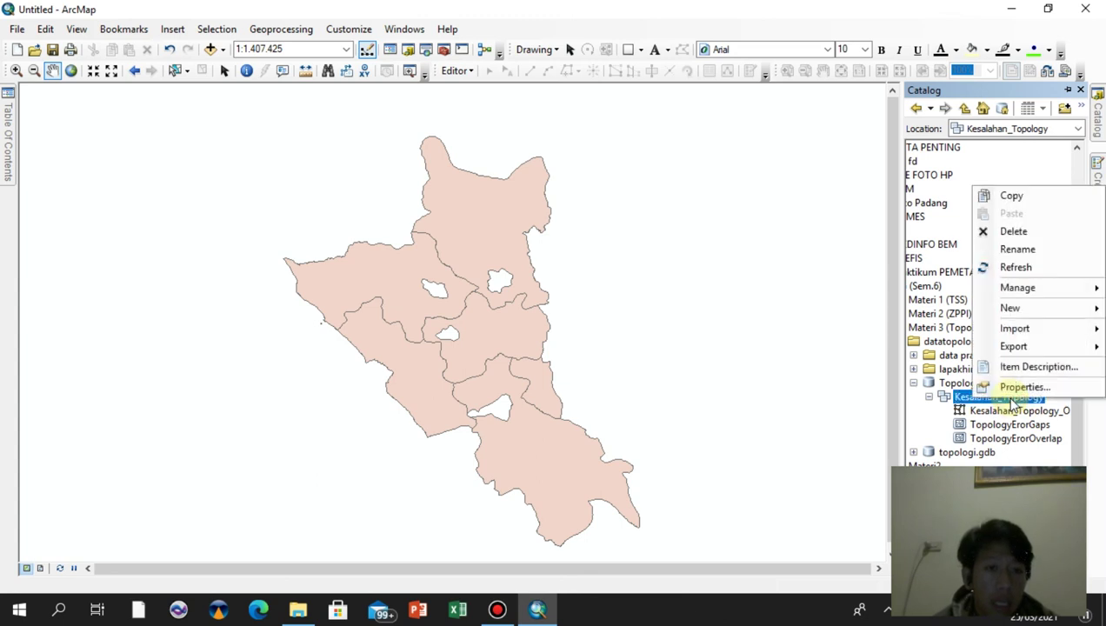
pyautogui.moveTo(1076, 311)
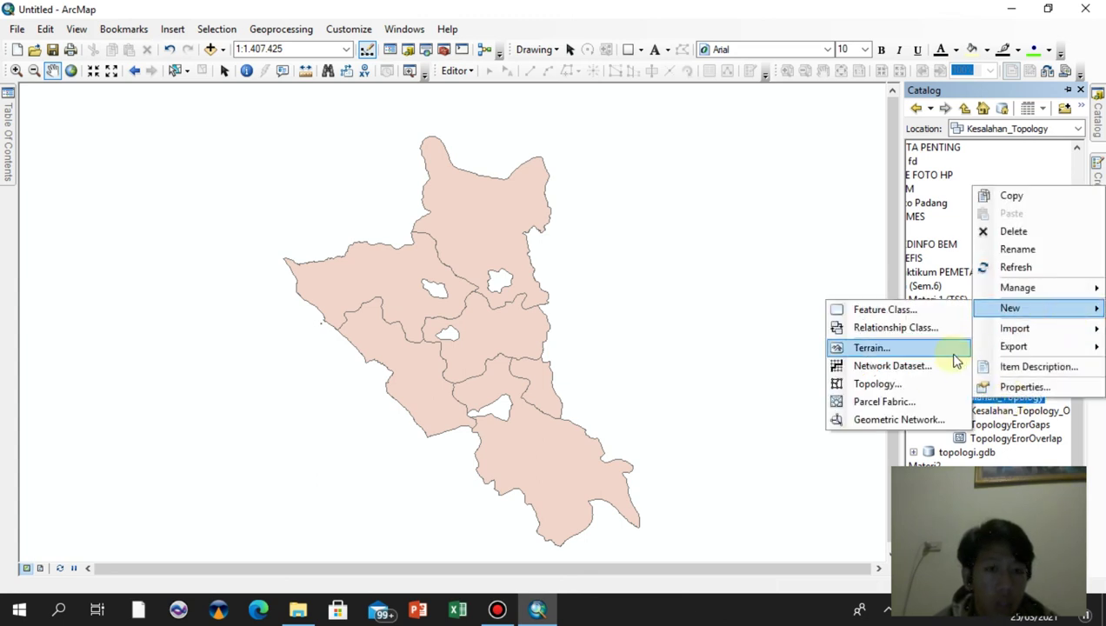
pyautogui.click(902, 384)
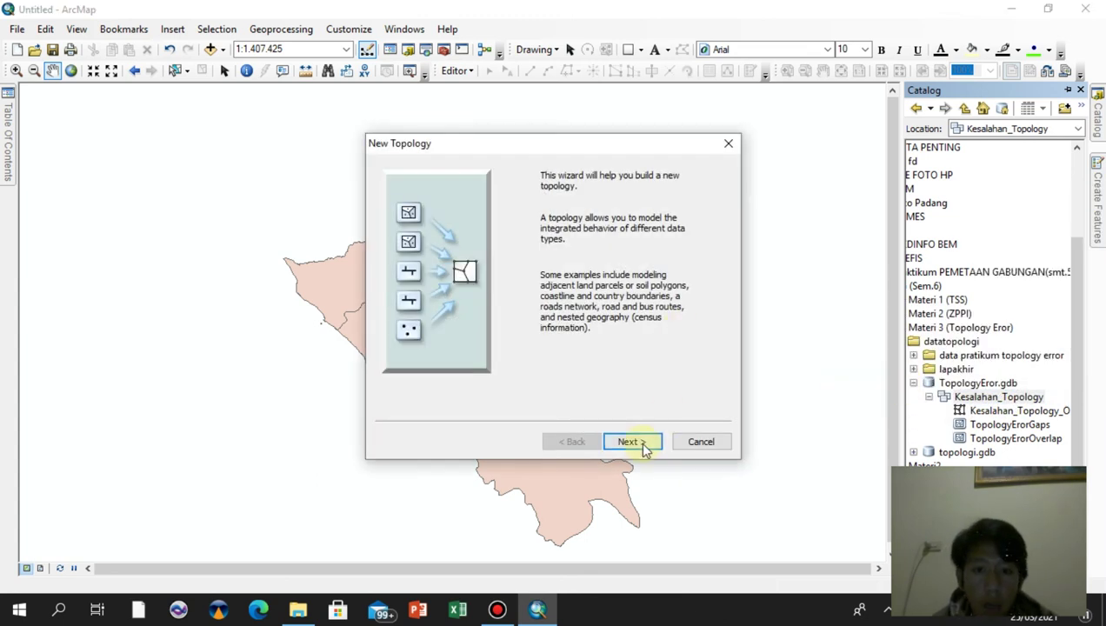
pyautogui.click(644, 444)
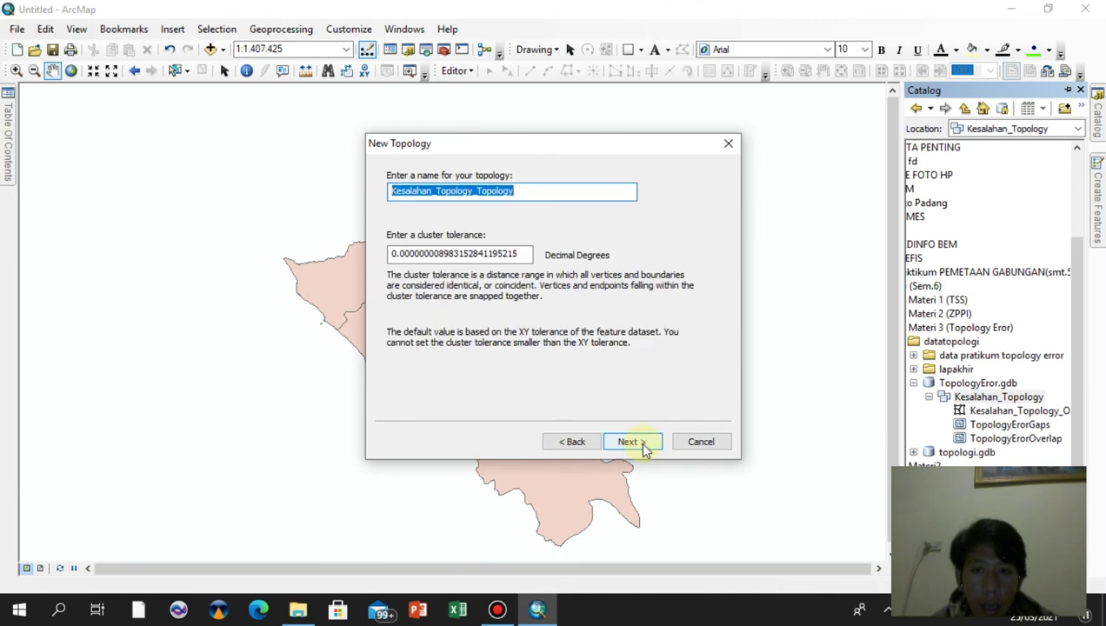
pyautogui.click(528, 190)
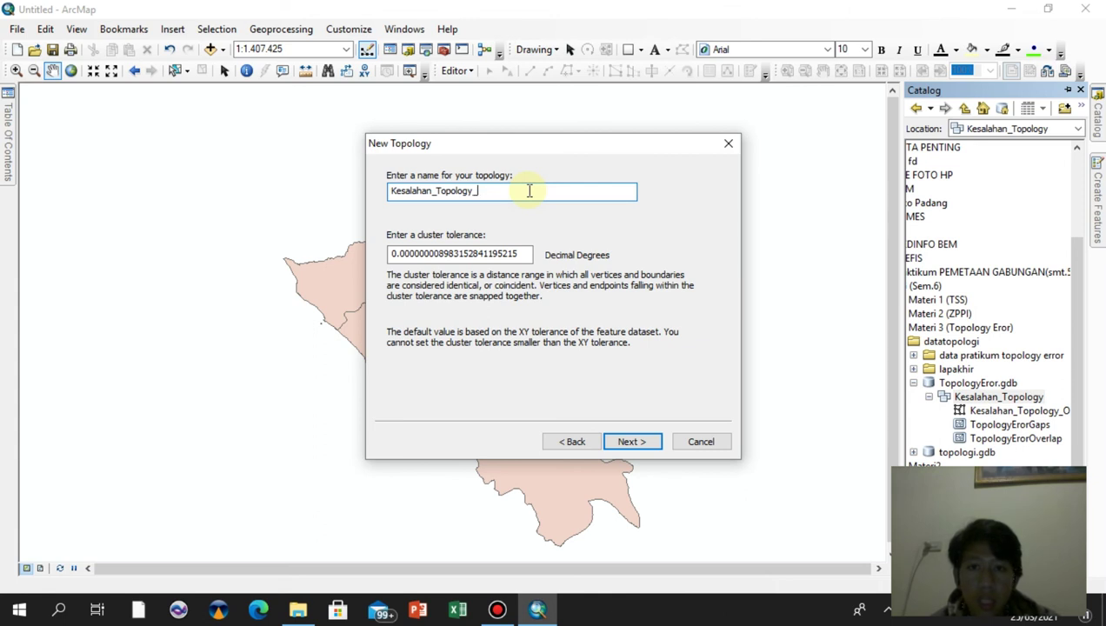
pyautogui.write('Gaps')
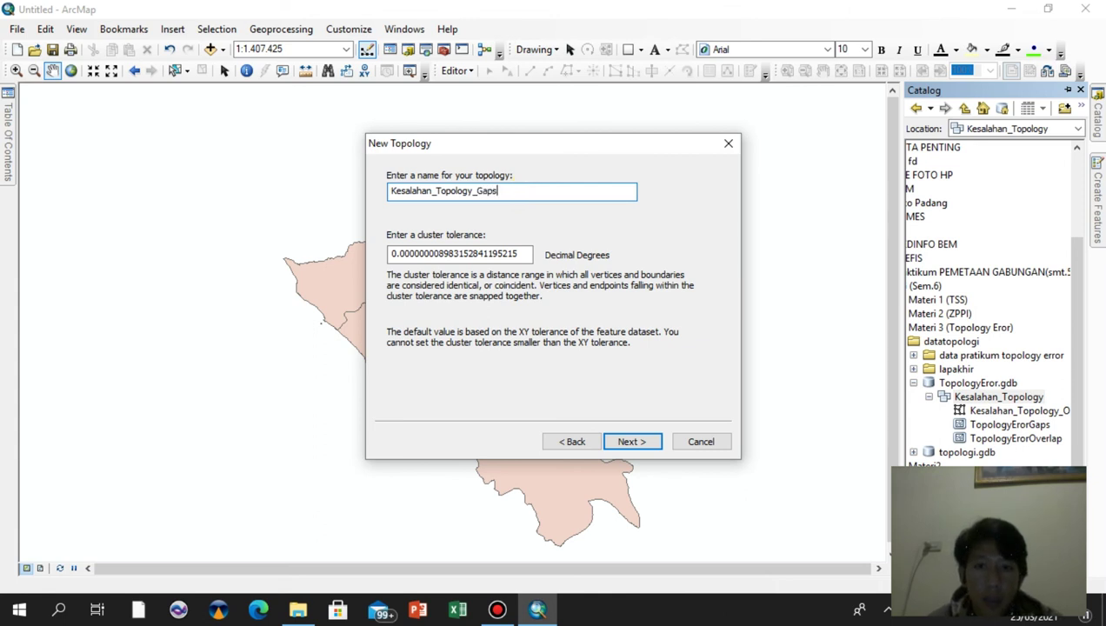
pyautogui.click(625, 442)
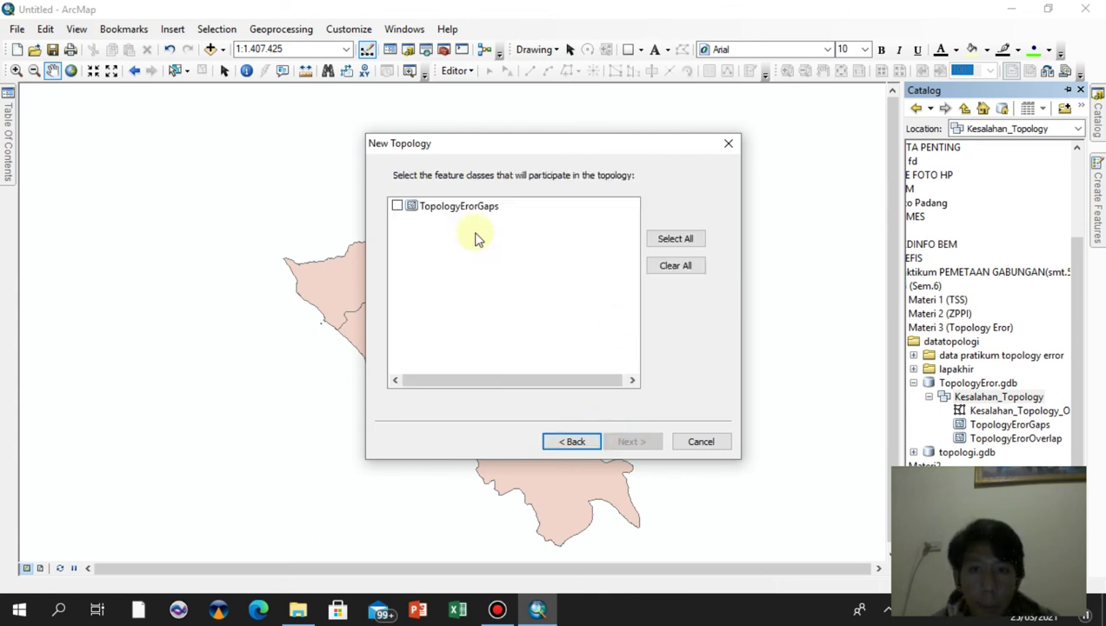
# Include the TopologyErorGaps feature class in the new topology and accept the default ranks
pyautogui.click(397, 206)
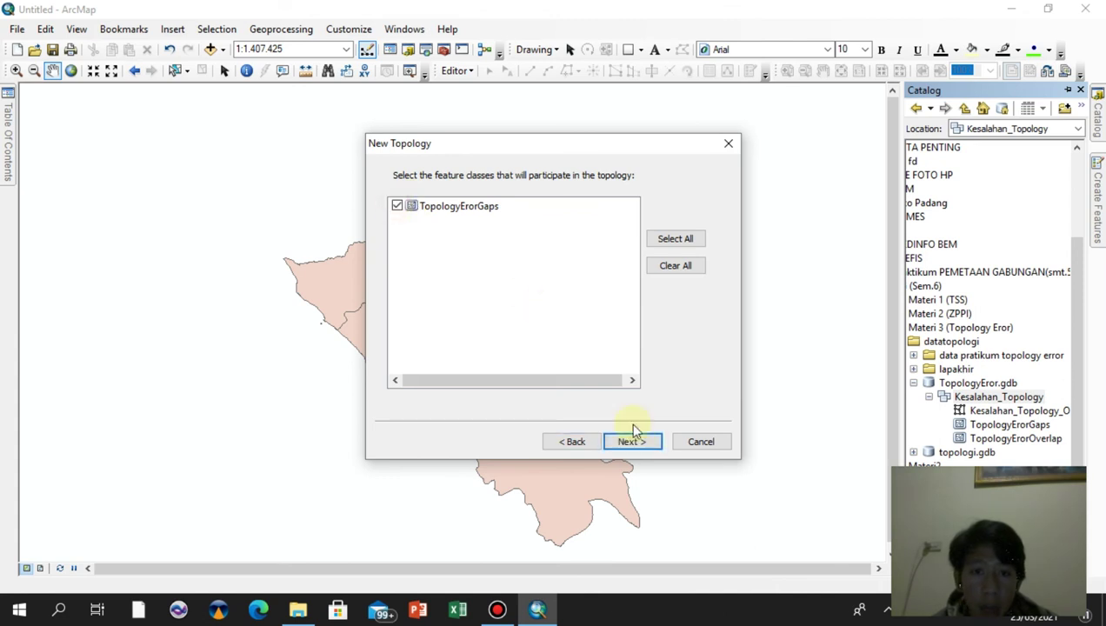
pyautogui.click(636, 443)
pyautogui.click(634, 442)
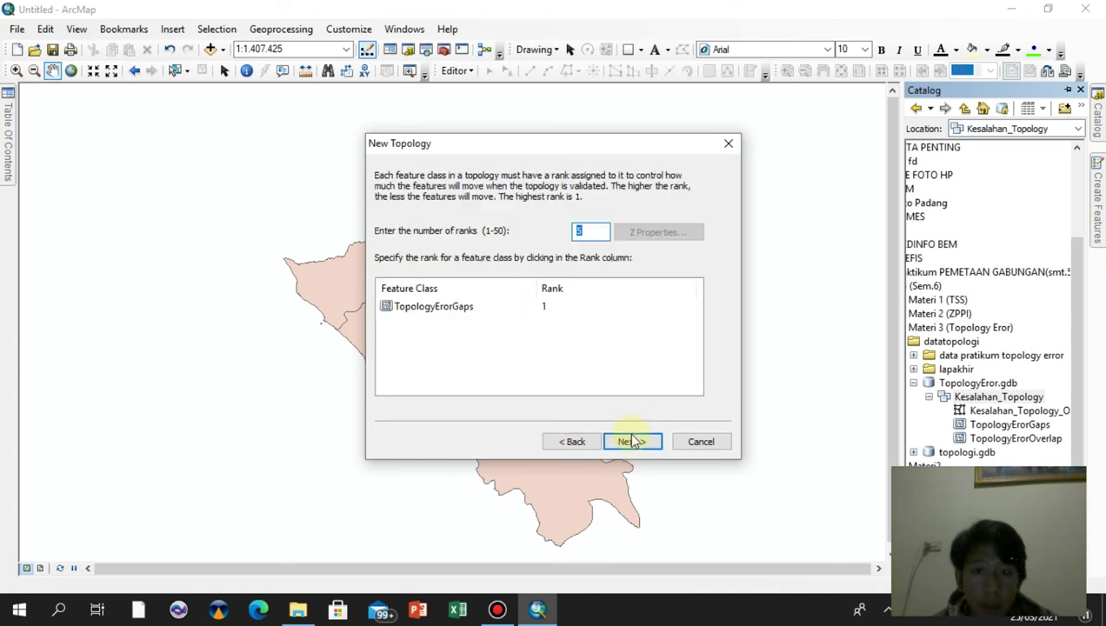
# Add the Must Not Have Gaps rule for TopologyErorGaps to the topology
pyautogui.click(700, 208)
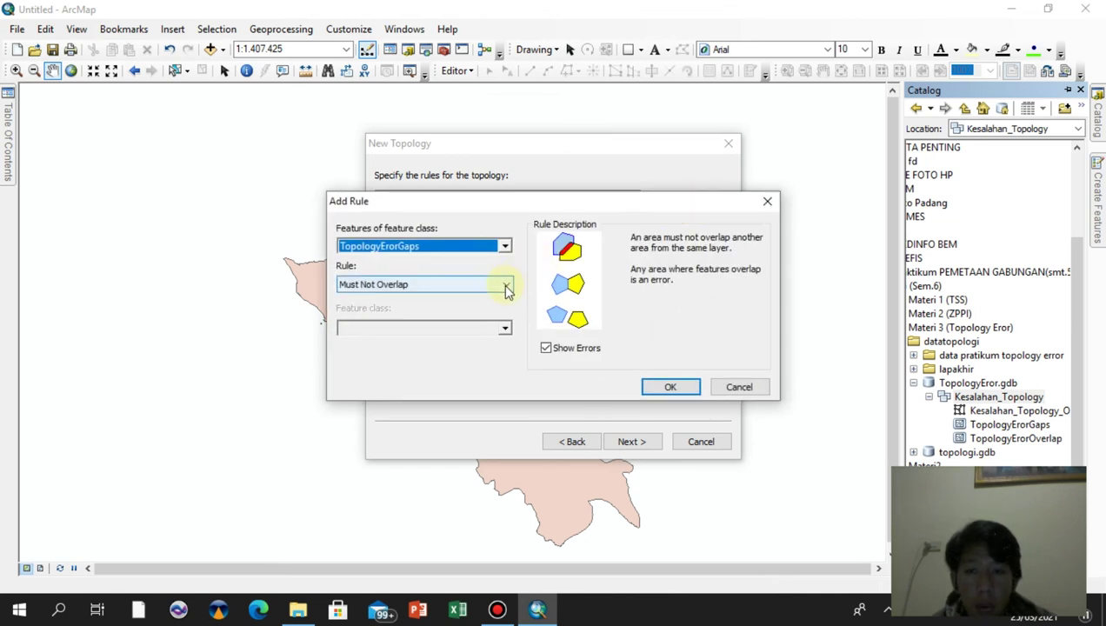
pyautogui.click(506, 287)
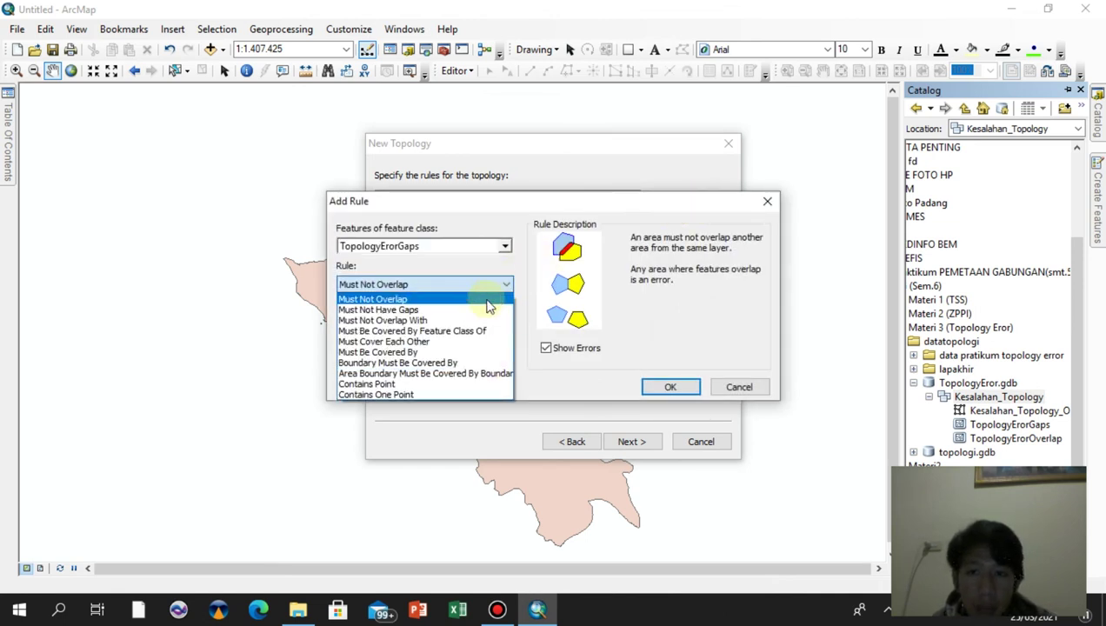
pyautogui.click(476, 311)
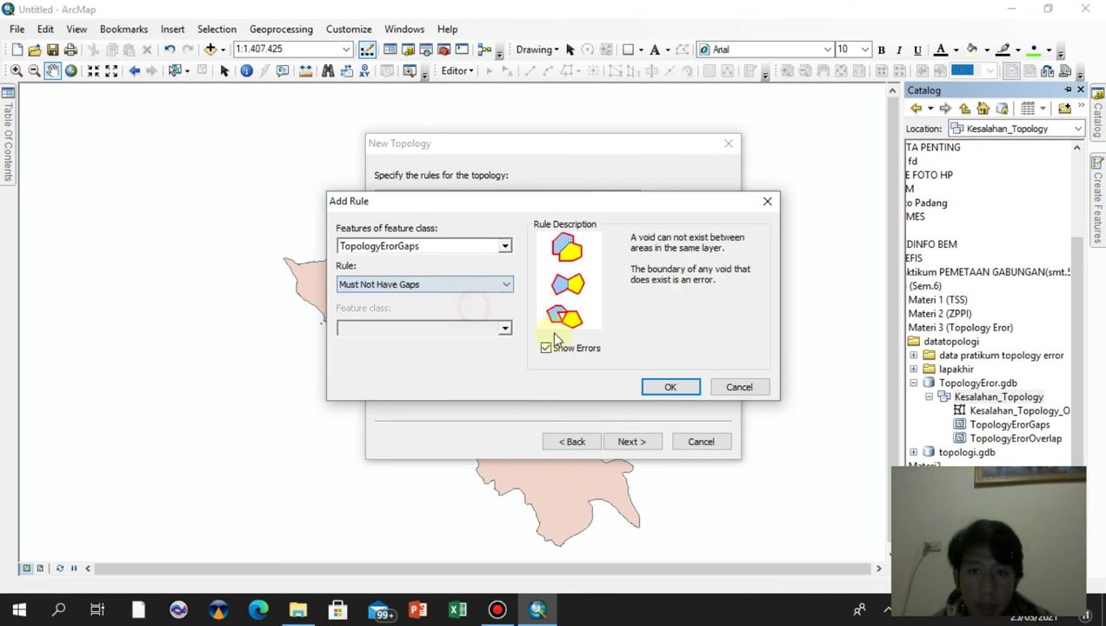
pyautogui.click(668, 388)
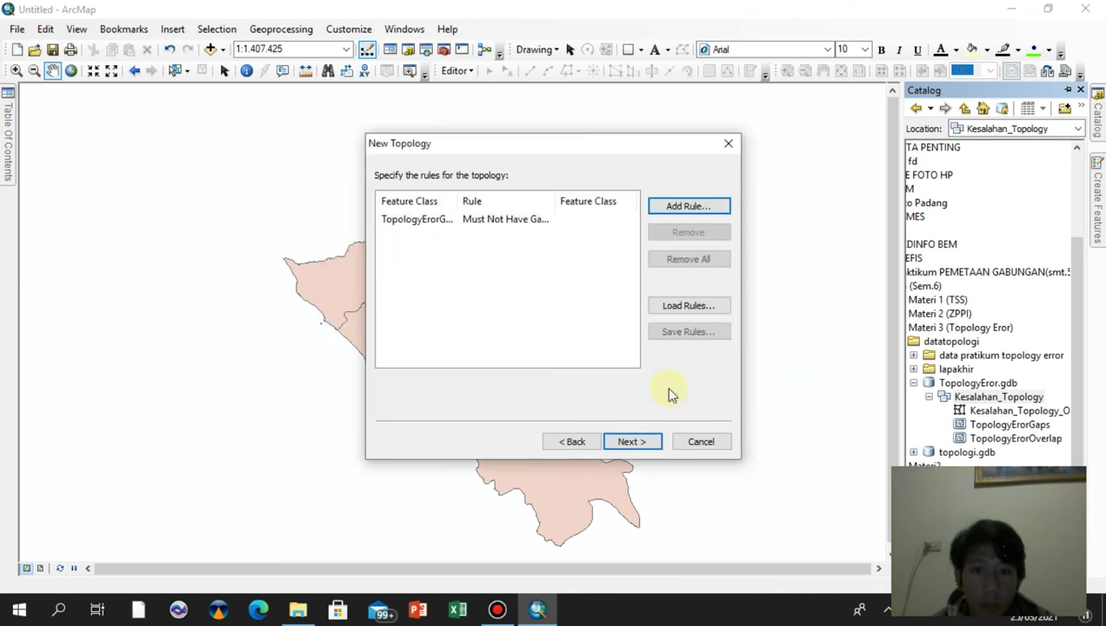
# Finish creating the Kesalahan_Topology_Gaps topology and validate it
pyautogui.click(642, 443)
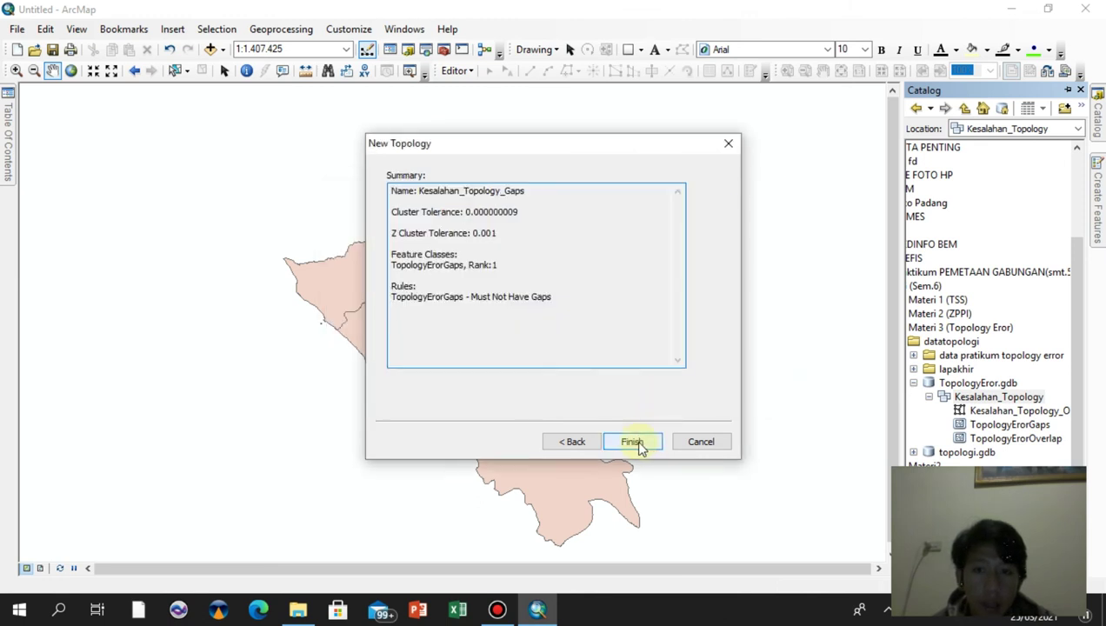
pyautogui.click(640, 441)
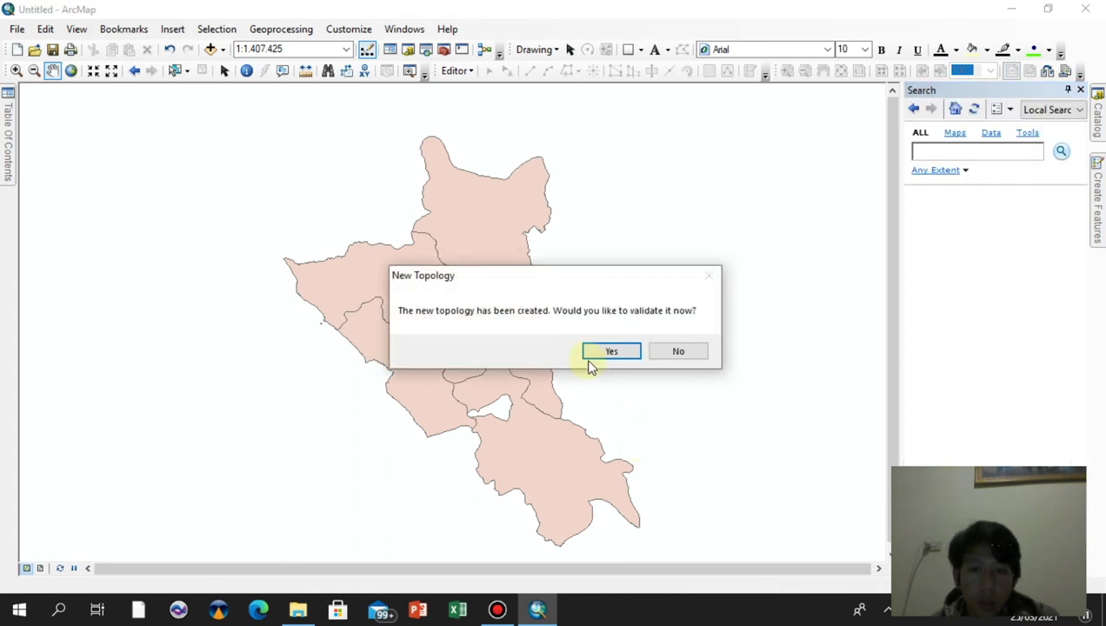
pyautogui.click(606, 351)
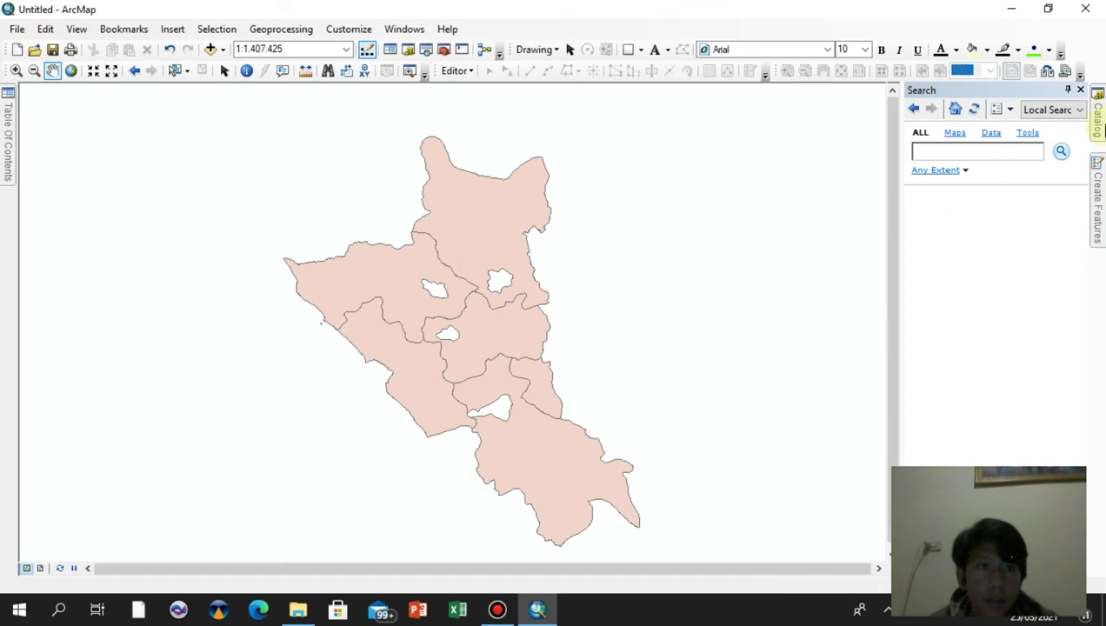
# Generate the error summary for the Kesalahan_Topology_Gaps topology in its properties and close the dialog
pyautogui.click(1098, 122)
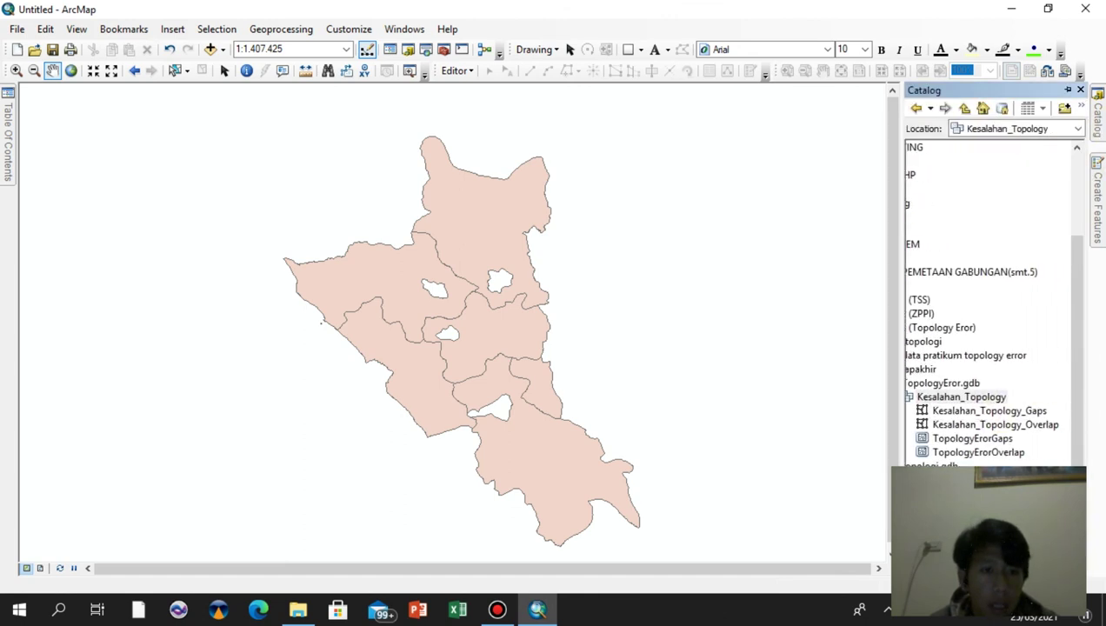
pyautogui.click(983, 414)
pyautogui.rightClick(977, 413)
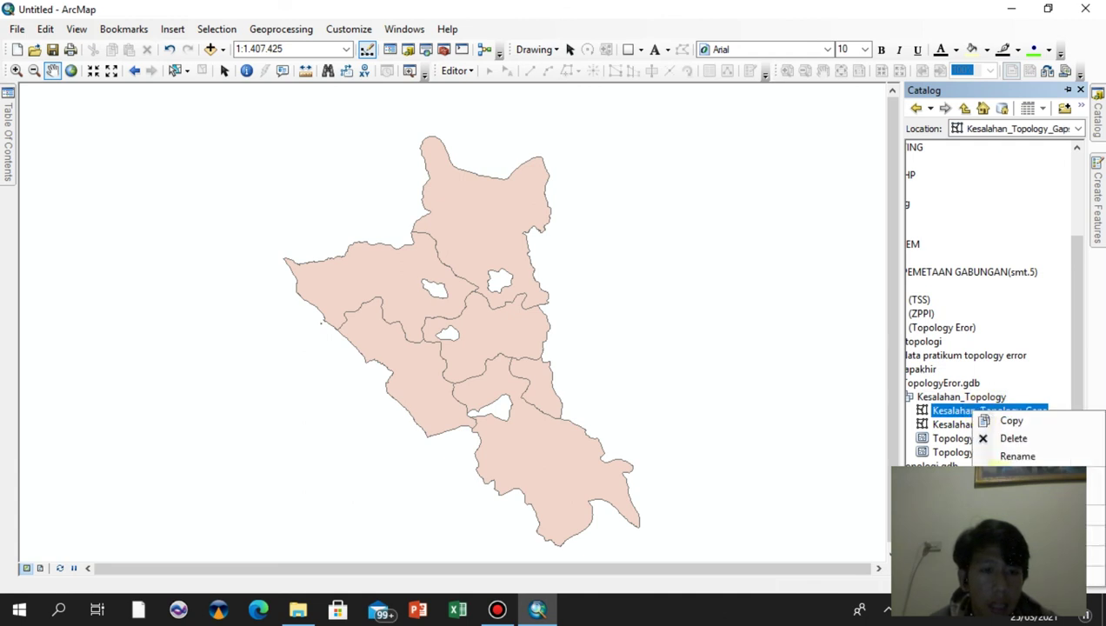
pyautogui.click(1018, 494)
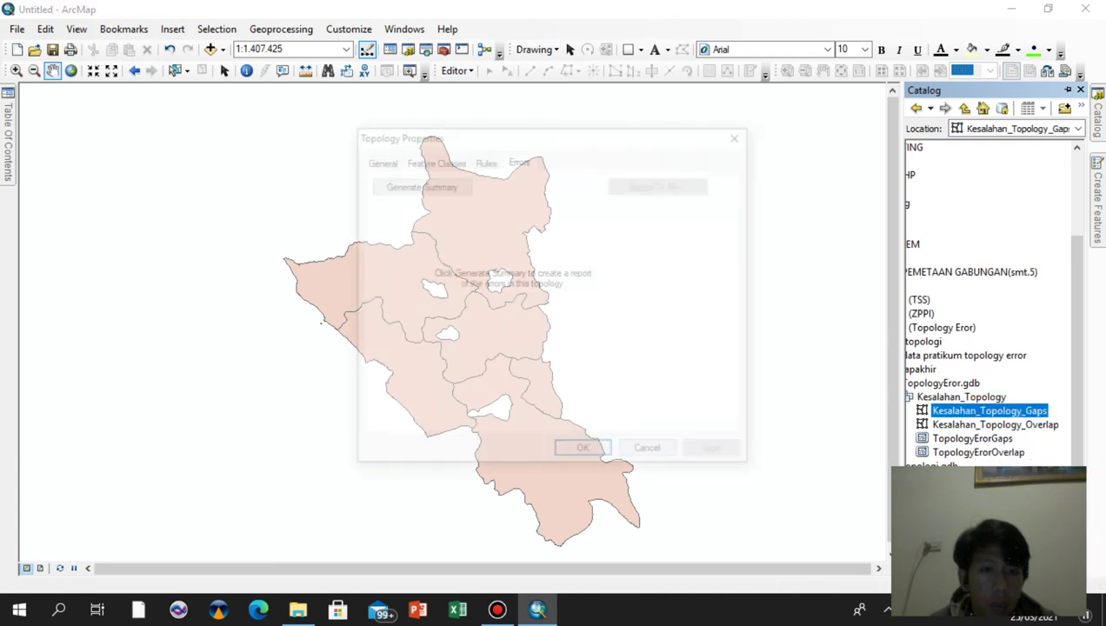
pyautogui.click(441, 187)
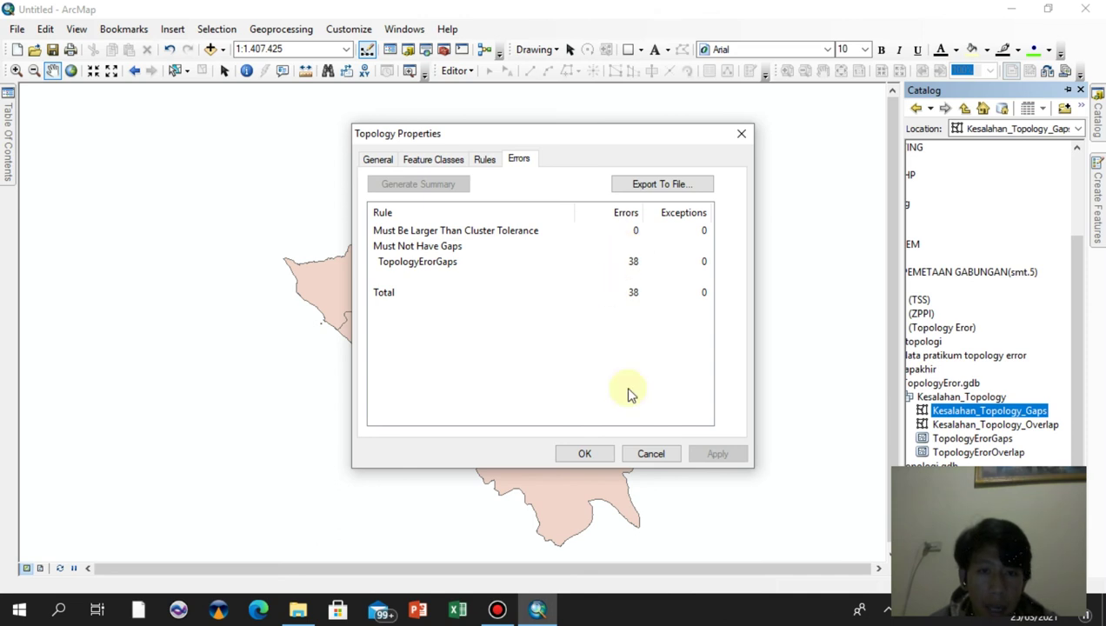
pyautogui.click(598, 457)
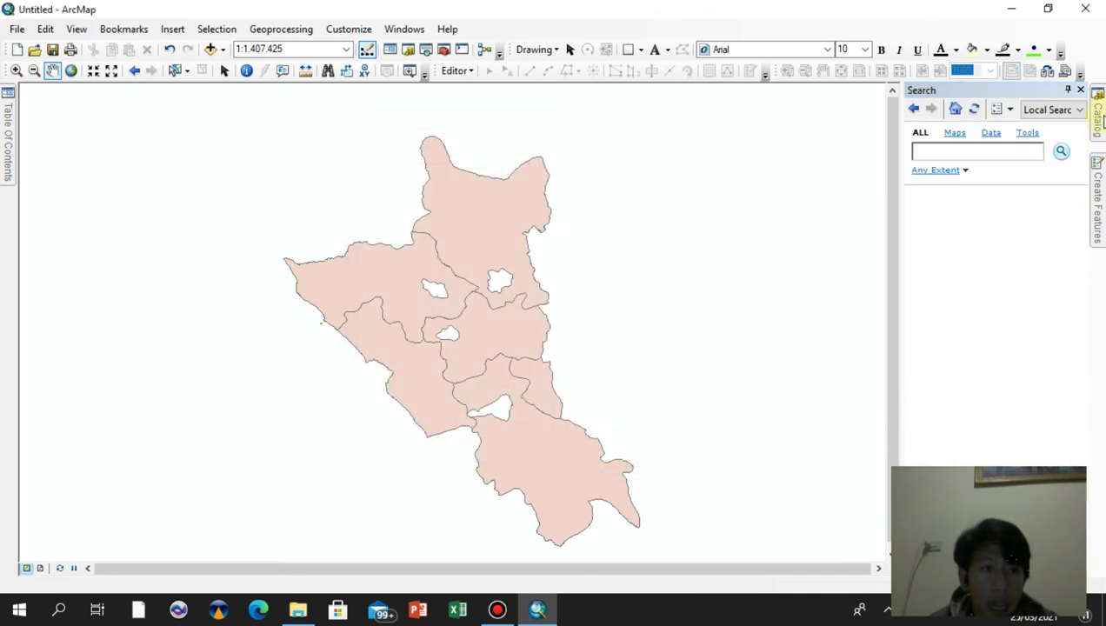
# Add the Kesalahan_Topology_Gaps topology from the catalog to the map together with its participating feature class
pyautogui.click(1099, 117)
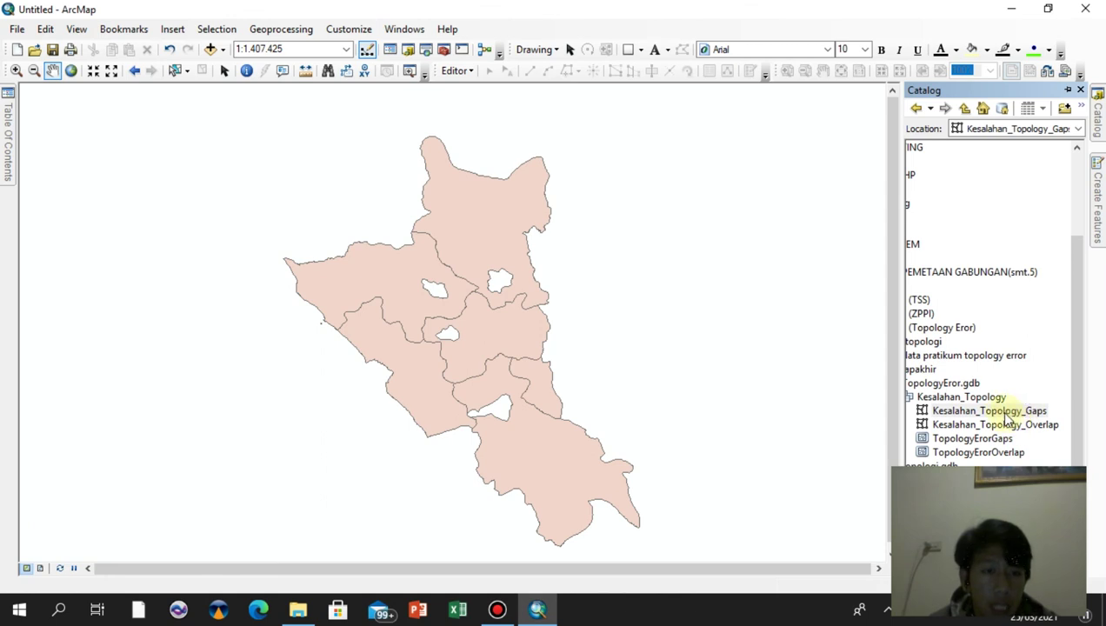
pyautogui.moveTo(1004, 413); pyautogui.dragTo(484, 337)
pyautogui.click(563, 334)
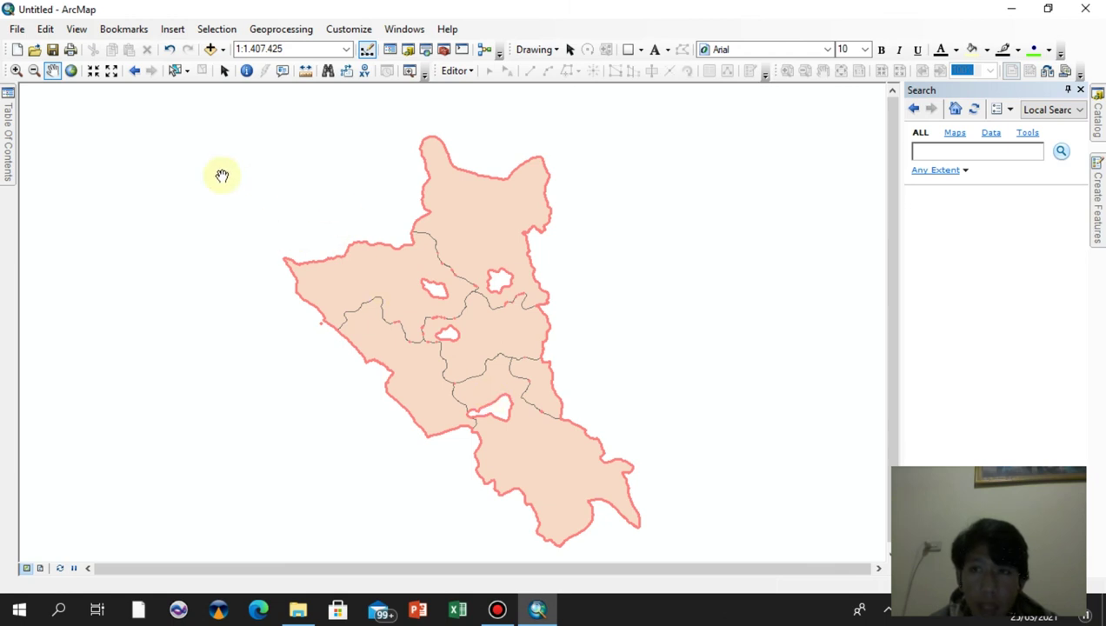
# Examine the gap errors along the polygon borders and around the holes in the northern and central map area
pyautogui.click(15, 73)
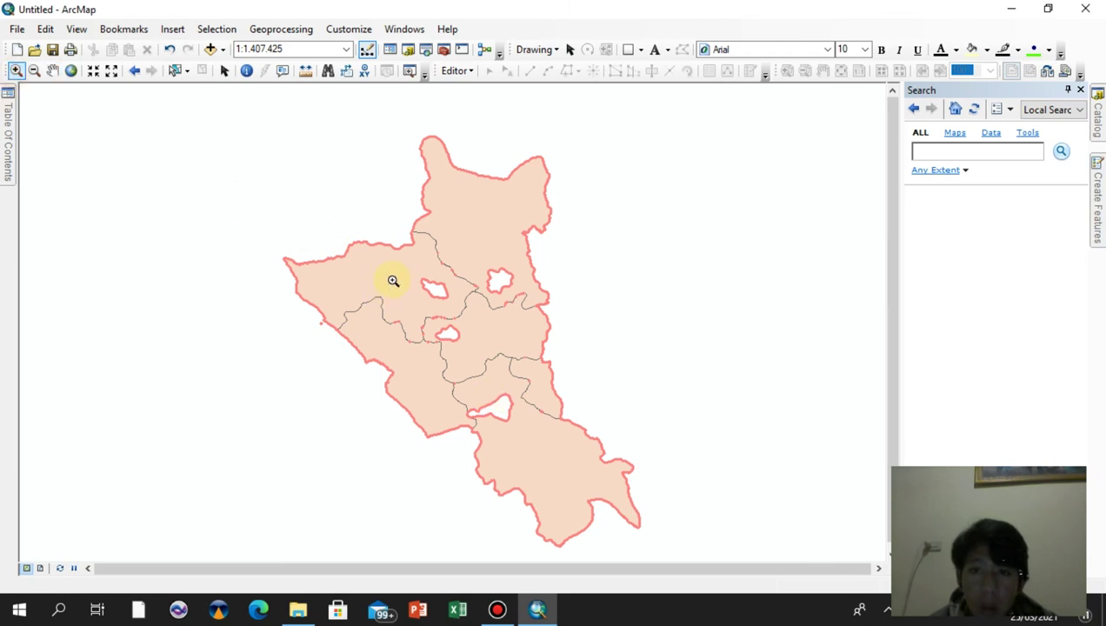
pyautogui.moveTo(393, 266); pyautogui.dragTo(474, 316)
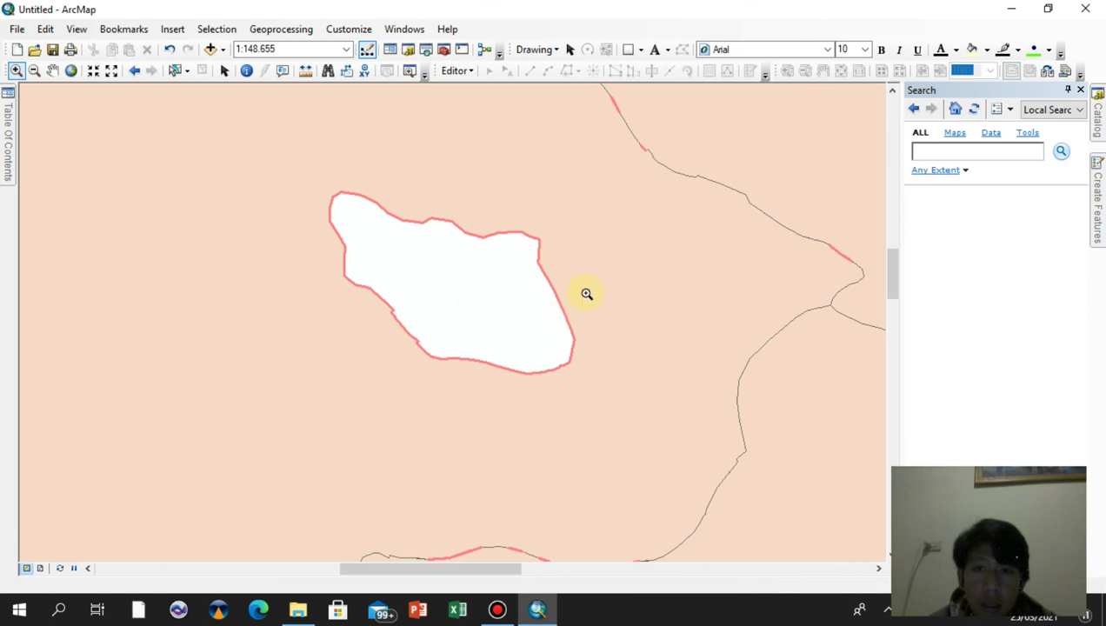
pyautogui.click(52, 70)
pyautogui.moveTo(618, 185); pyautogui.dragTo(527, 436)
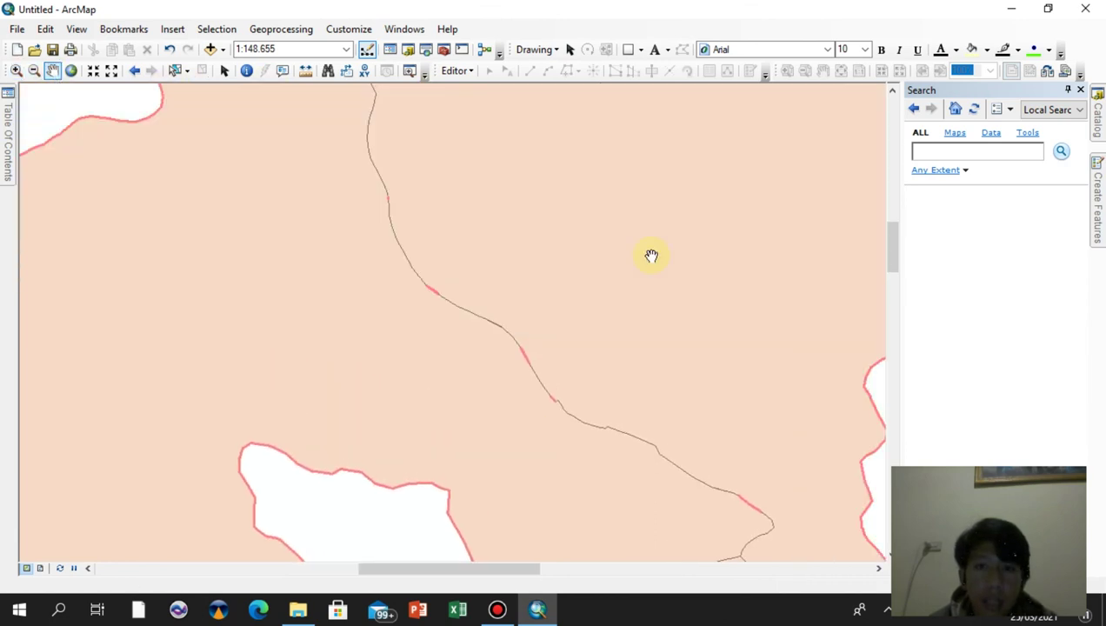
pyautogui.moveTo(652, 256); pyautogui.dragTo(526, 227)
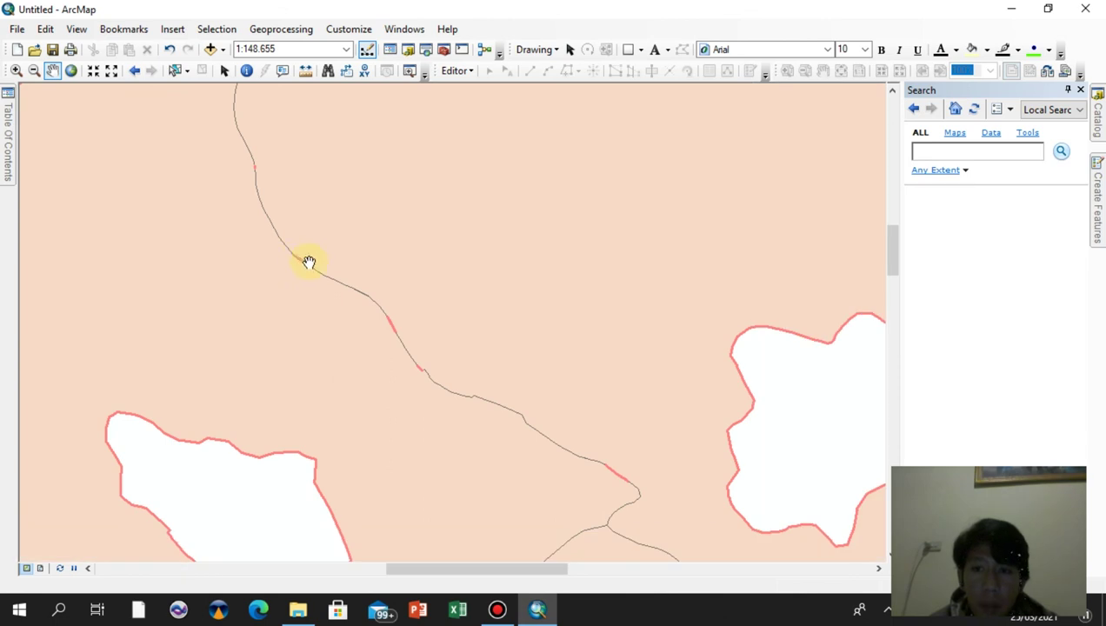
pyautogui.moveTo(524, 414); pyautogui.dragTo(560, 251)
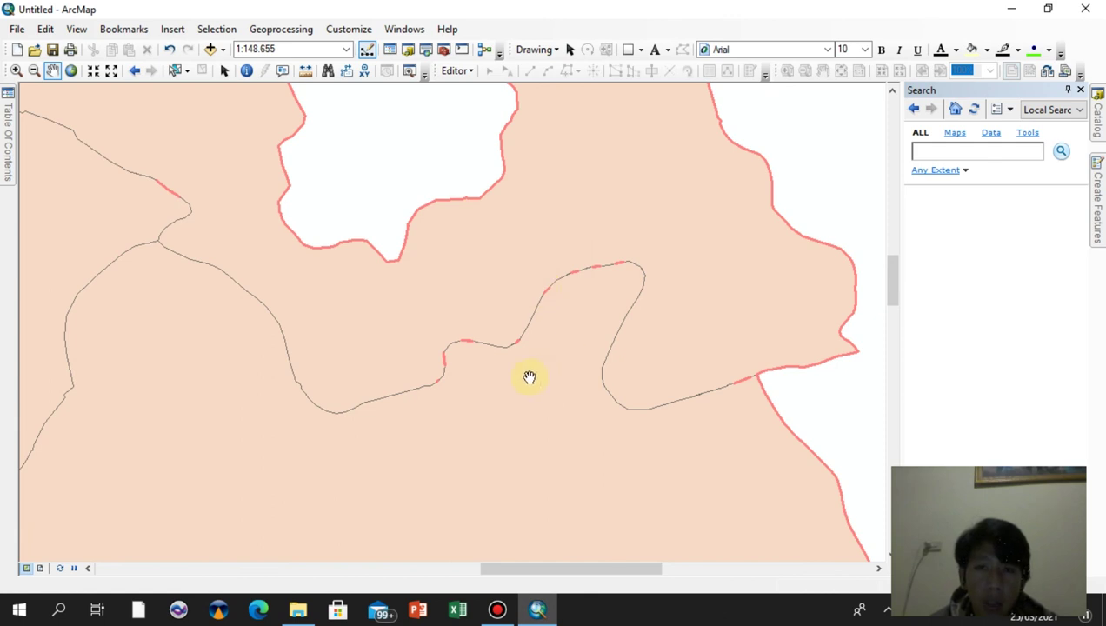
pyautogui.click(33, 70)
pyautogui.click(359, 350)
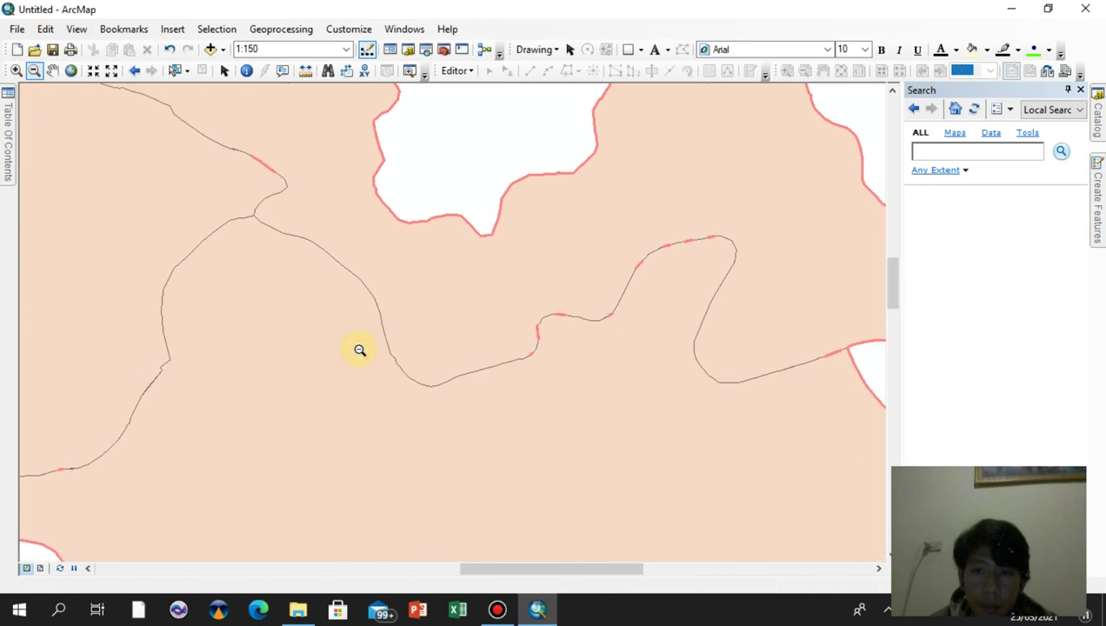
pyautogui.click(359, 349)
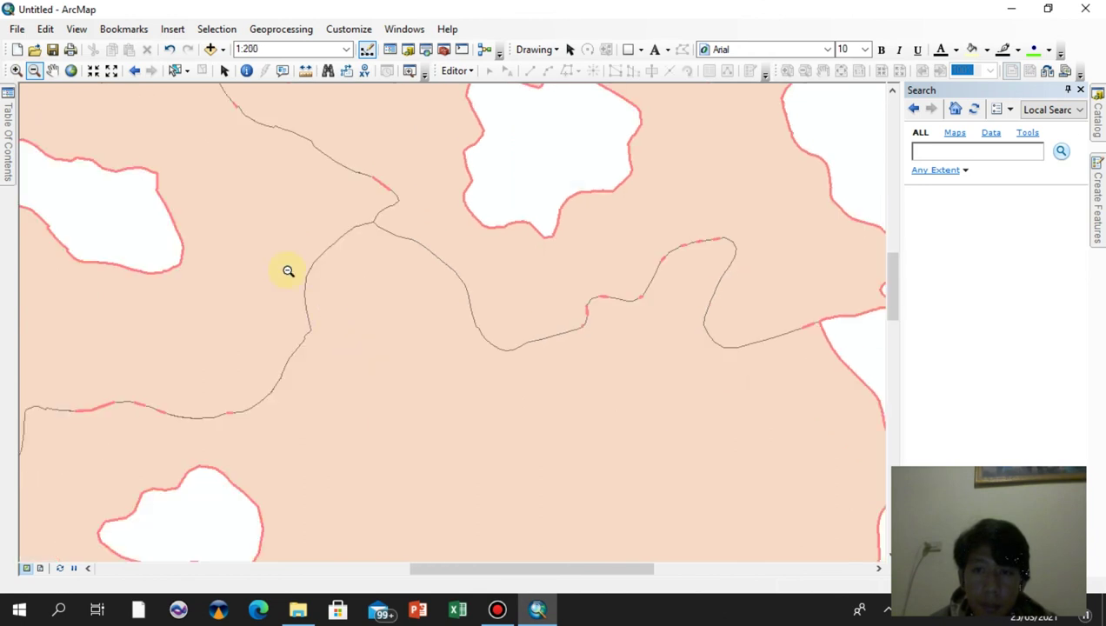
pyautogui.click(622, 483)
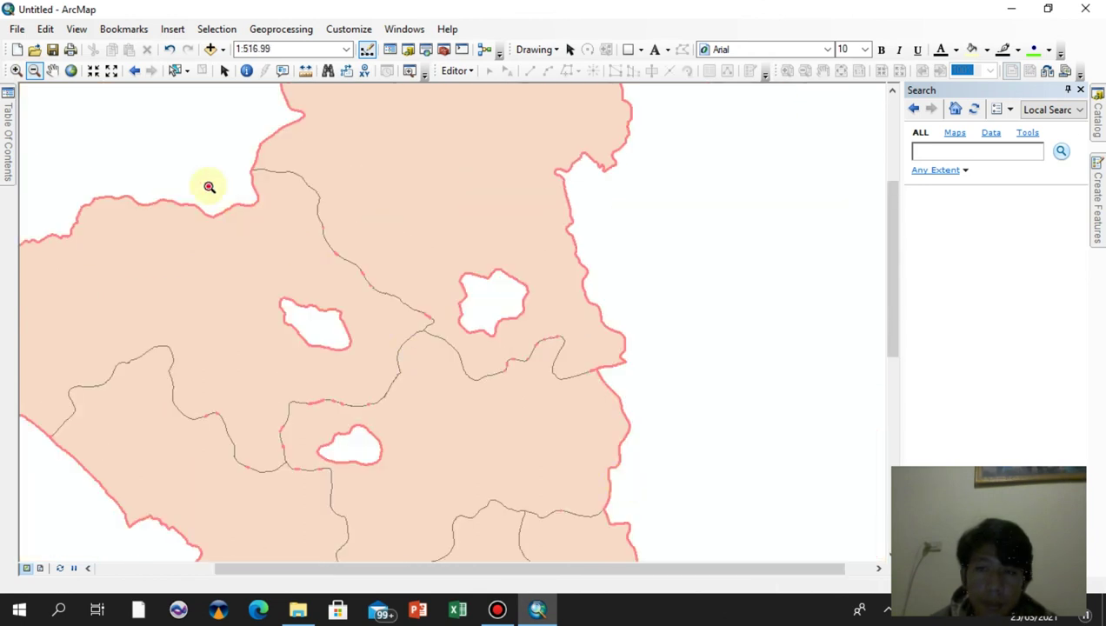
pyautogui.moveTo(208, 186); pyautogui.dragTo(527, 397)
pyautogui.press('Escape')
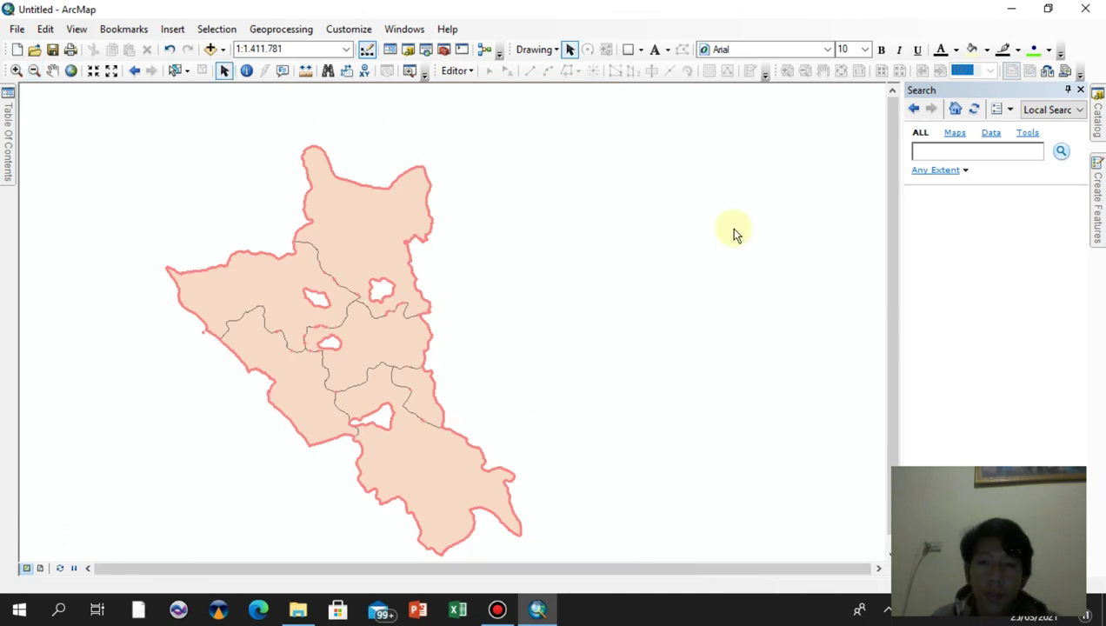
# Start an editing session on the TopologyErorGaps layer for the gap errors along the northern polygon border
pyautogui.click(16, 70)
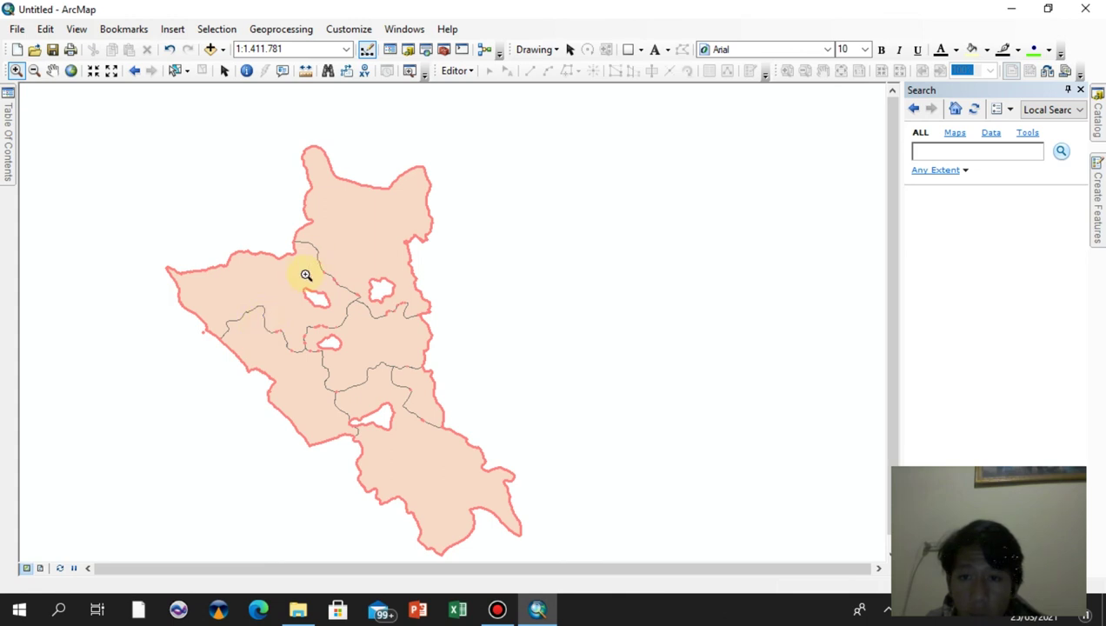
pyautogui.moveTo(310, 258); pyautogui.dragTo(366, 301)
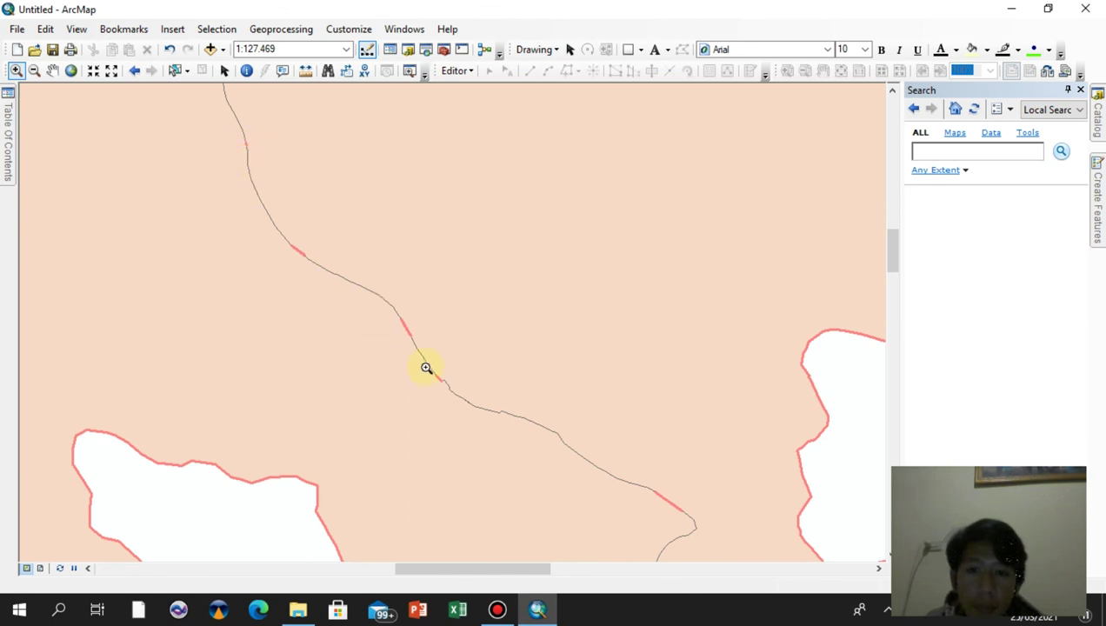
pyautogui.click(461, 71)
pyautogui.click(470, 91)
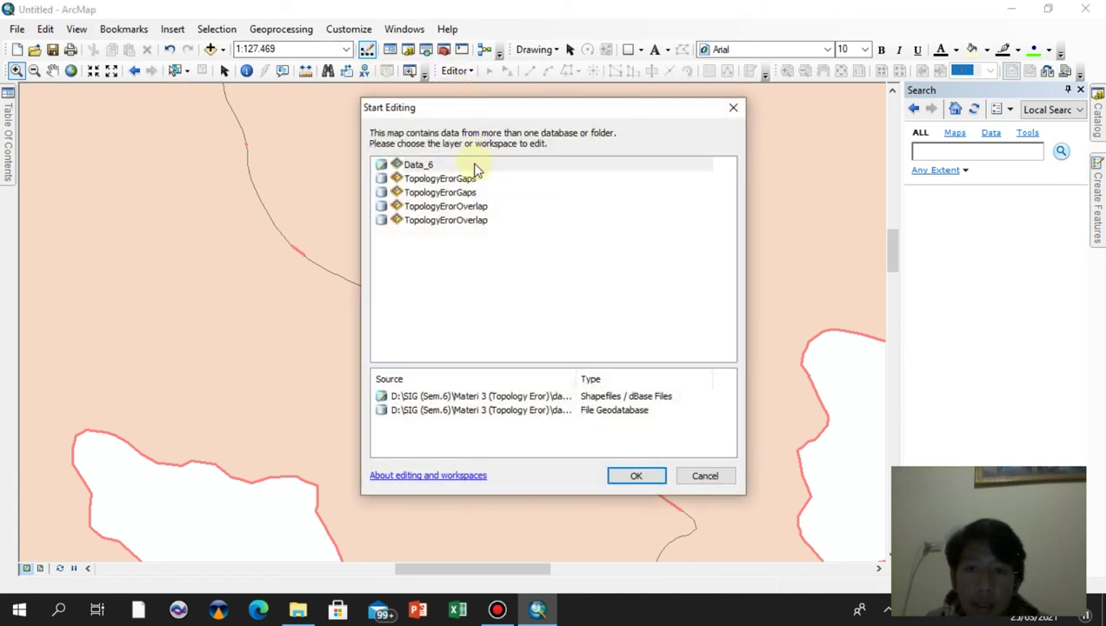
pyautogui.click(466, 178)
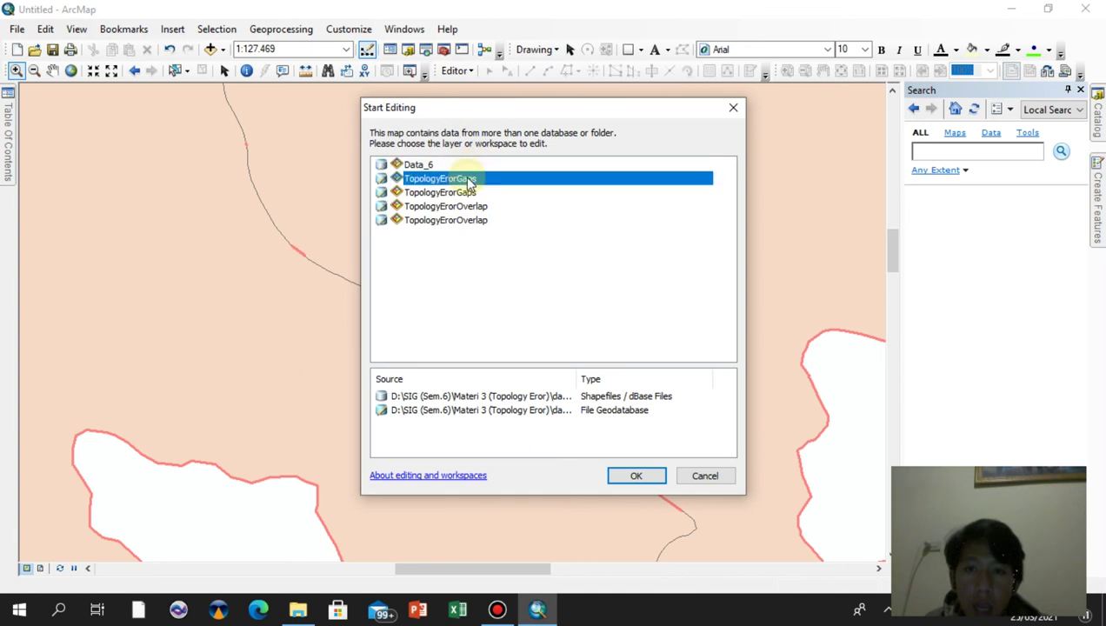
pyautogui.click(635, 474)
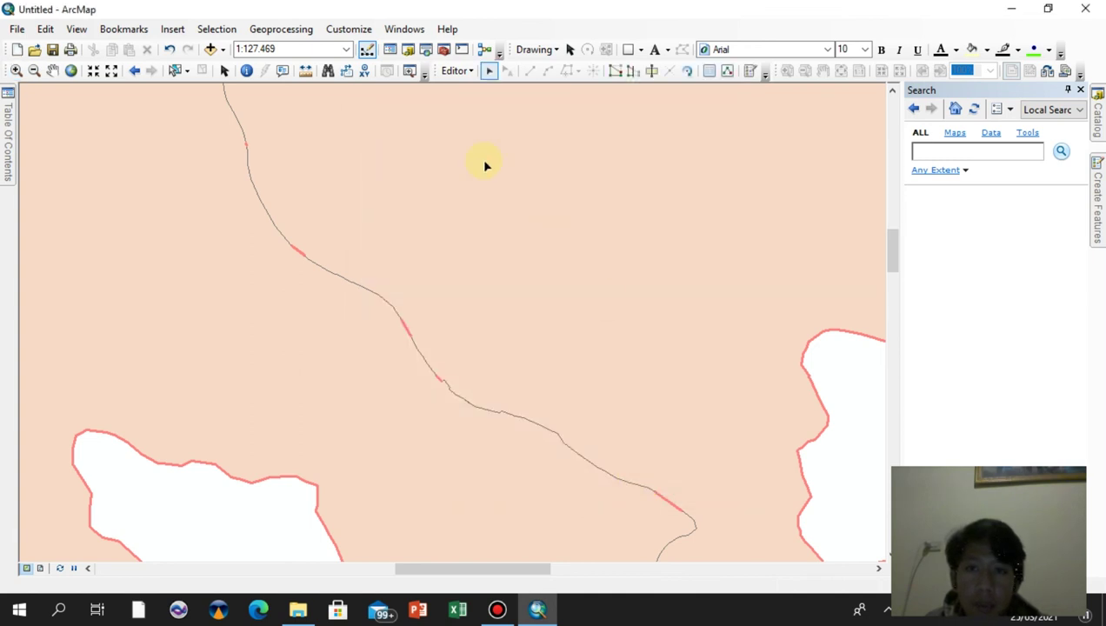
# Select the polygon southwest of the northern border and reshape its edge around the short gap error above the white hole
pyautogui.click(257, 193)
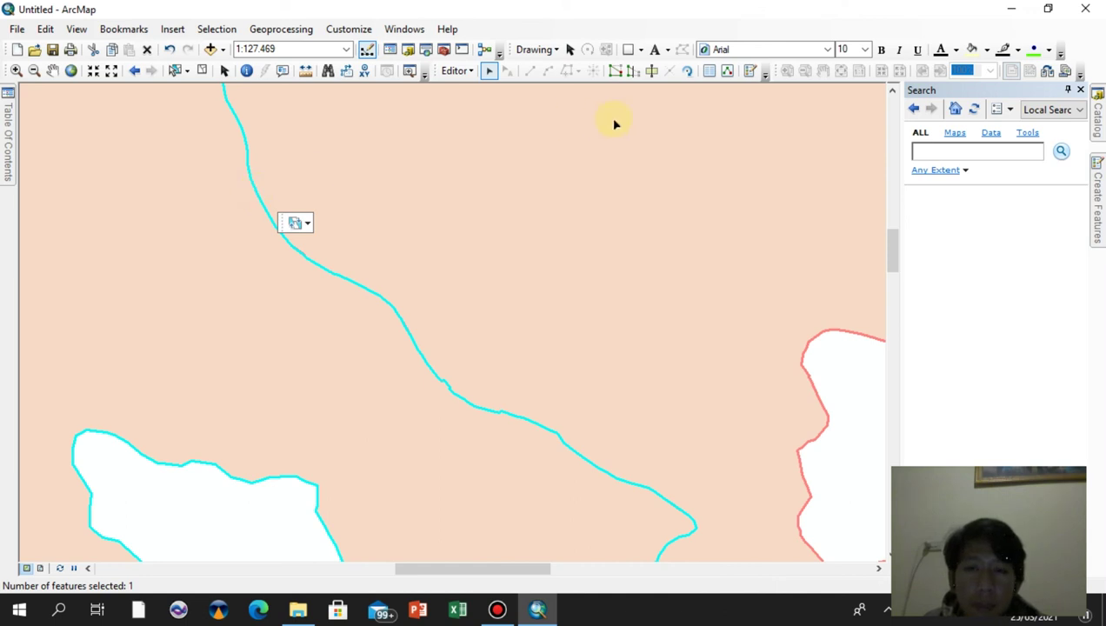
pyautogui.click(498, 57)
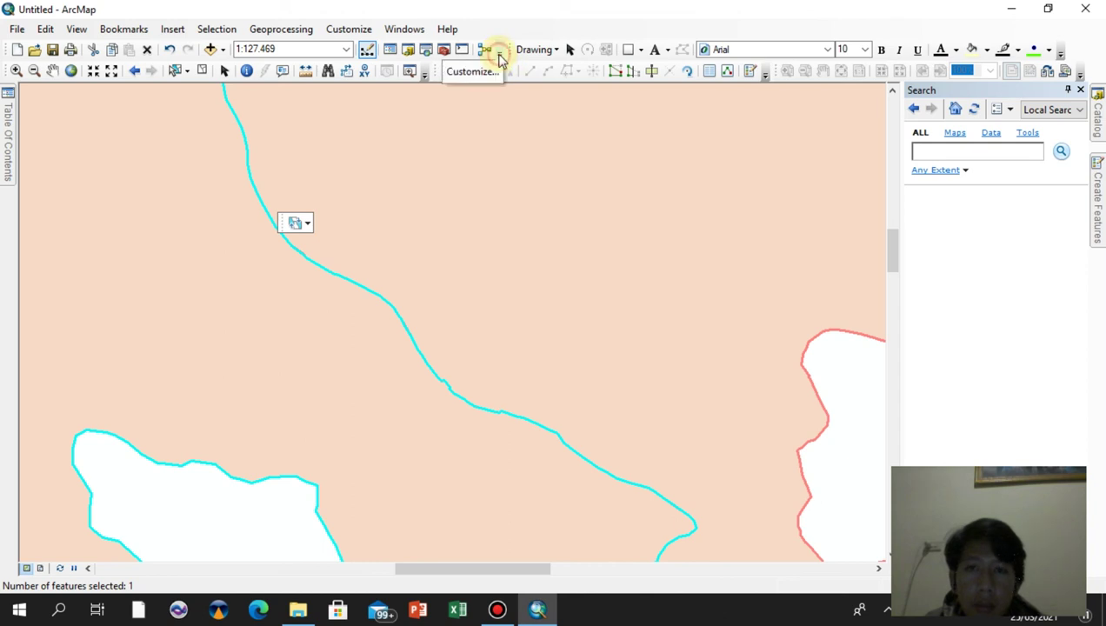
pyautogui.click(497, 56)
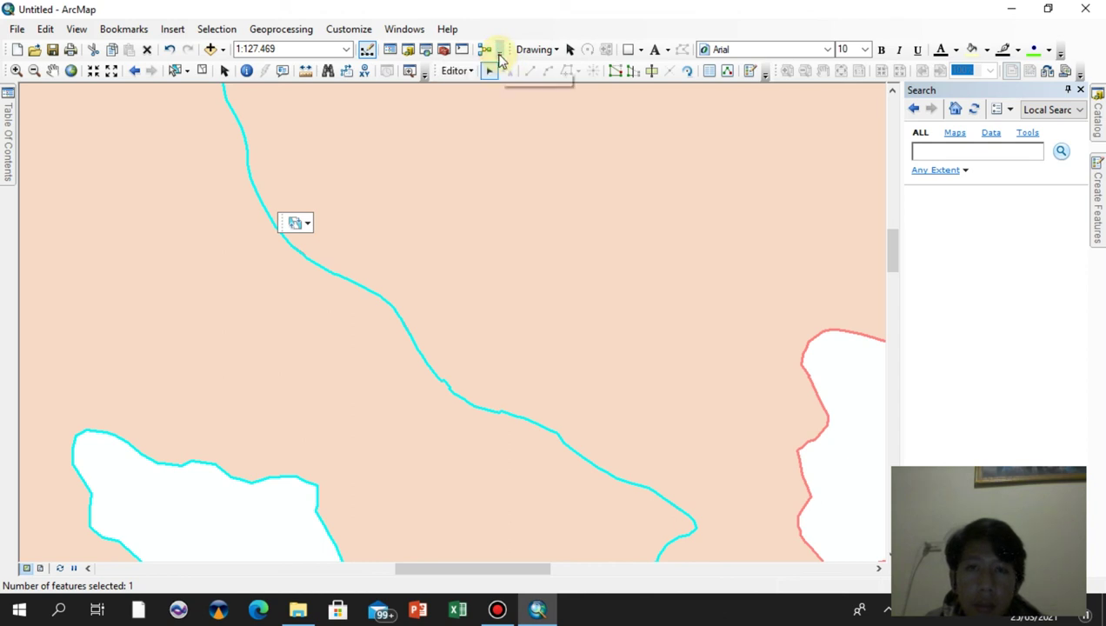
pyautogui.click(632, 74)
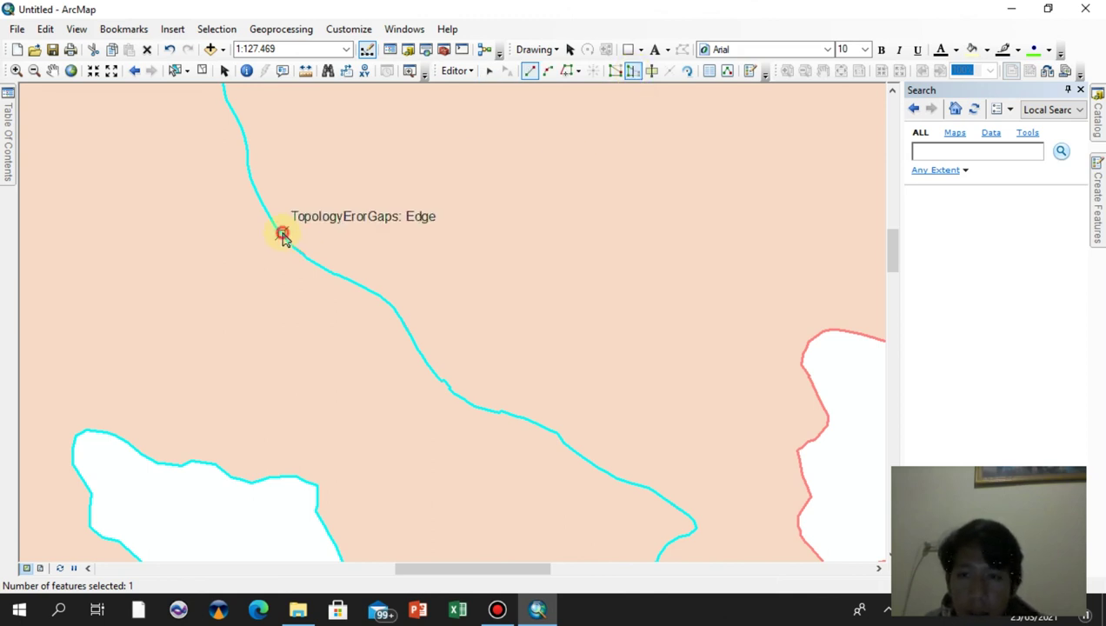
pyautogui.click(282, 234)
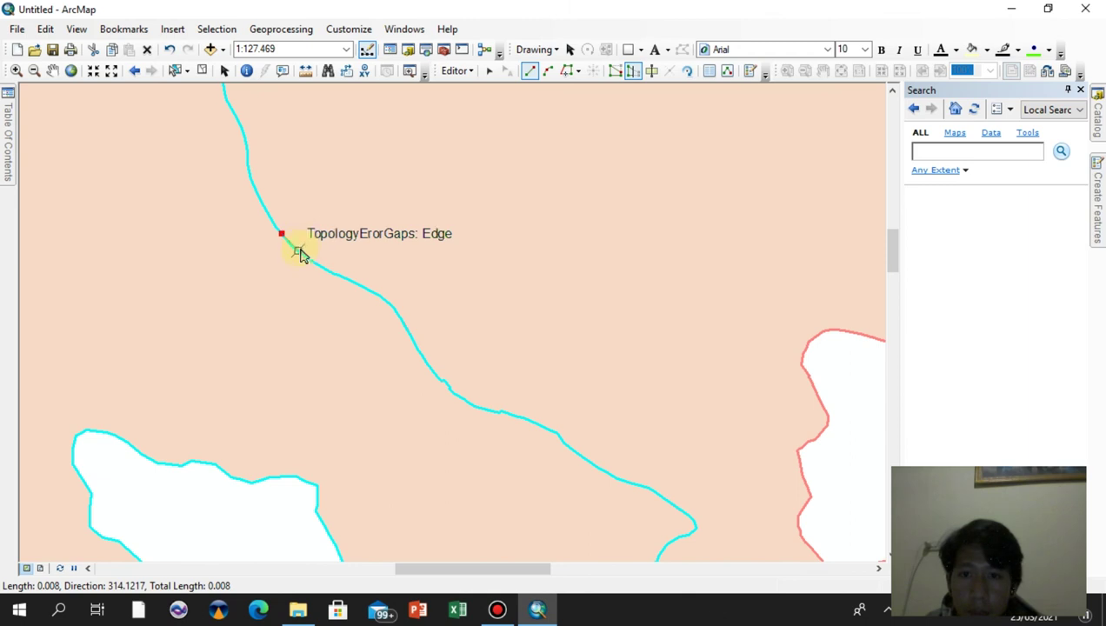
pyautogui.click(284, 251)
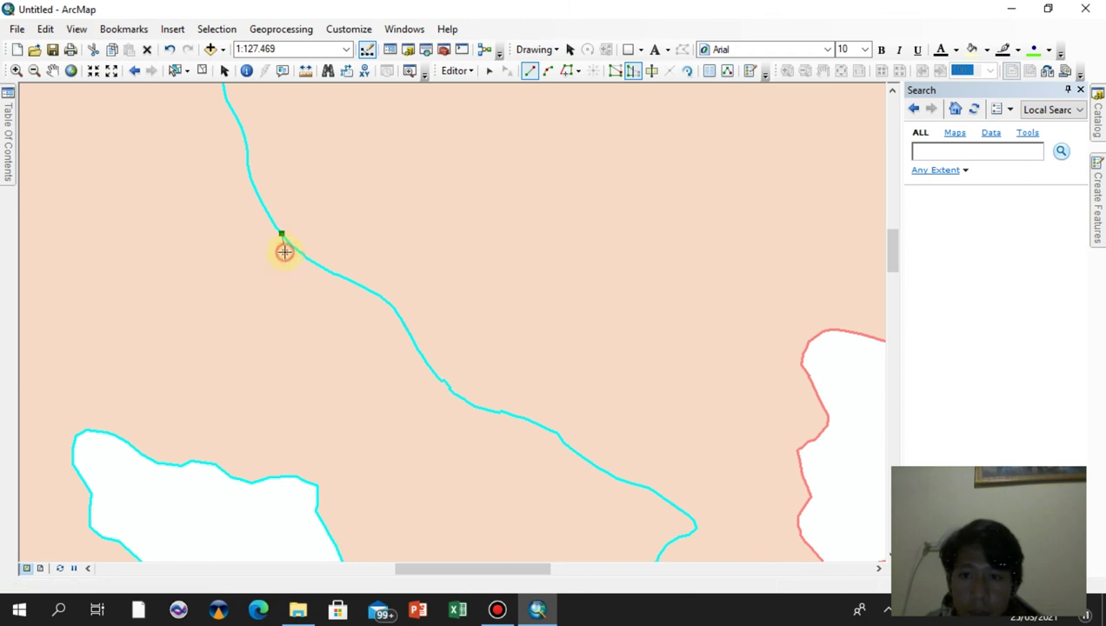
pyautogui.click(296, 261)
pyautogui.click(311, 265)
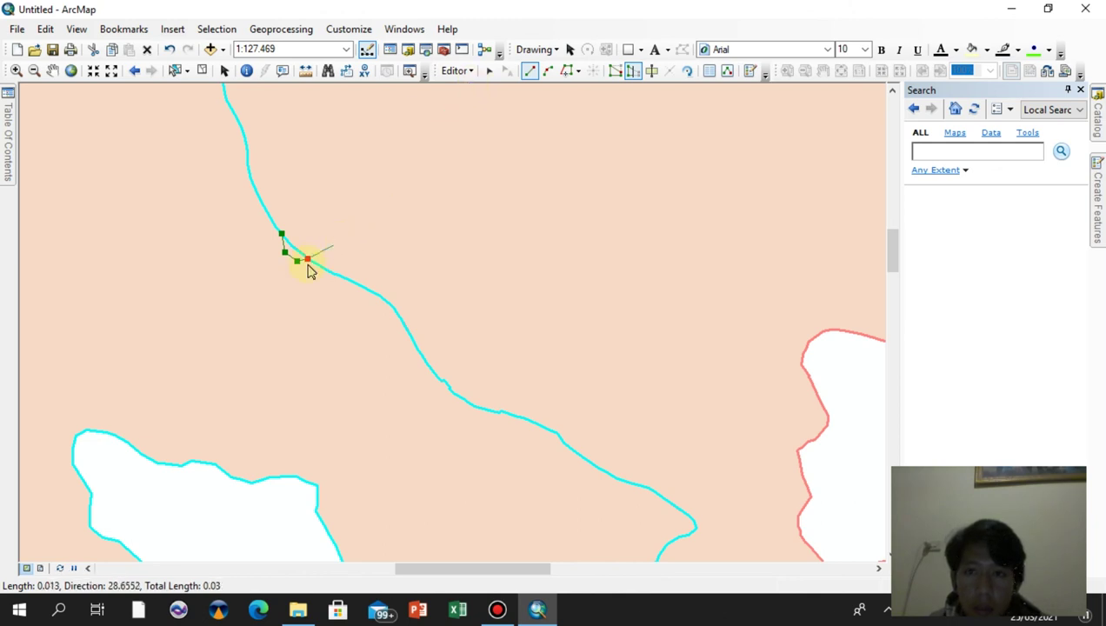
pyautogui.doubleClick(307, 259)
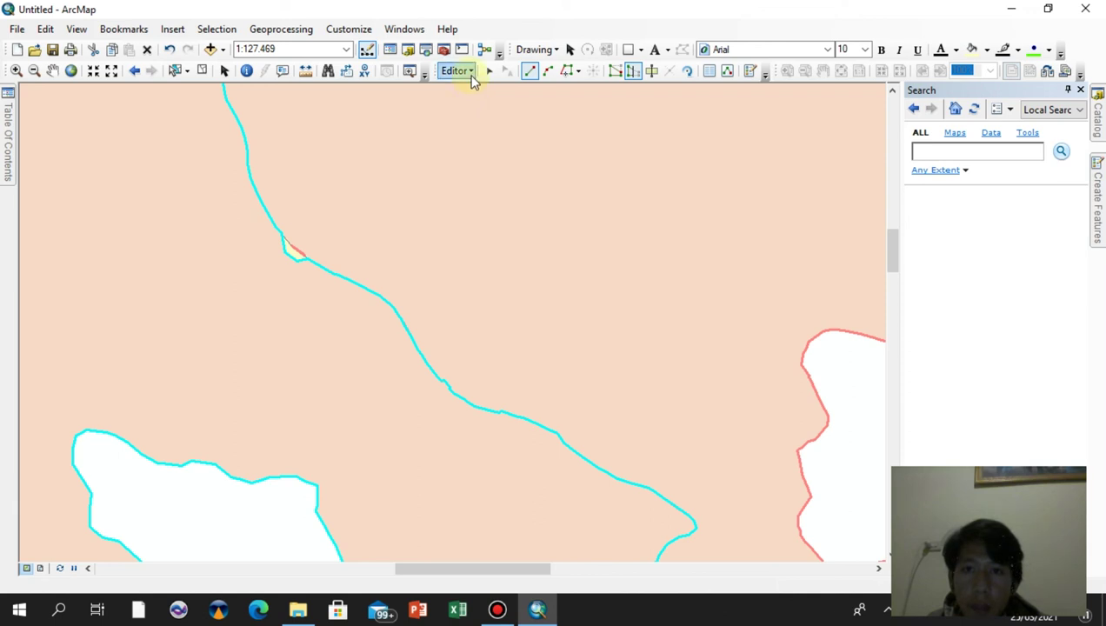
pyautogui.click(471, 71)
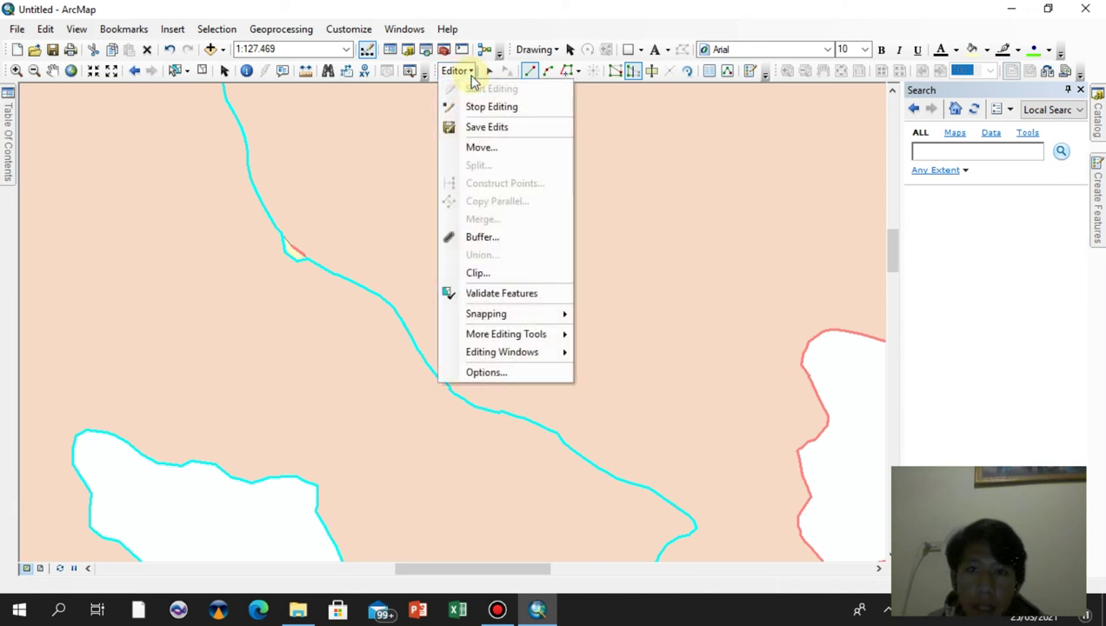
pyautogui.click(489, 275)
pyautogui.click(674, 268)
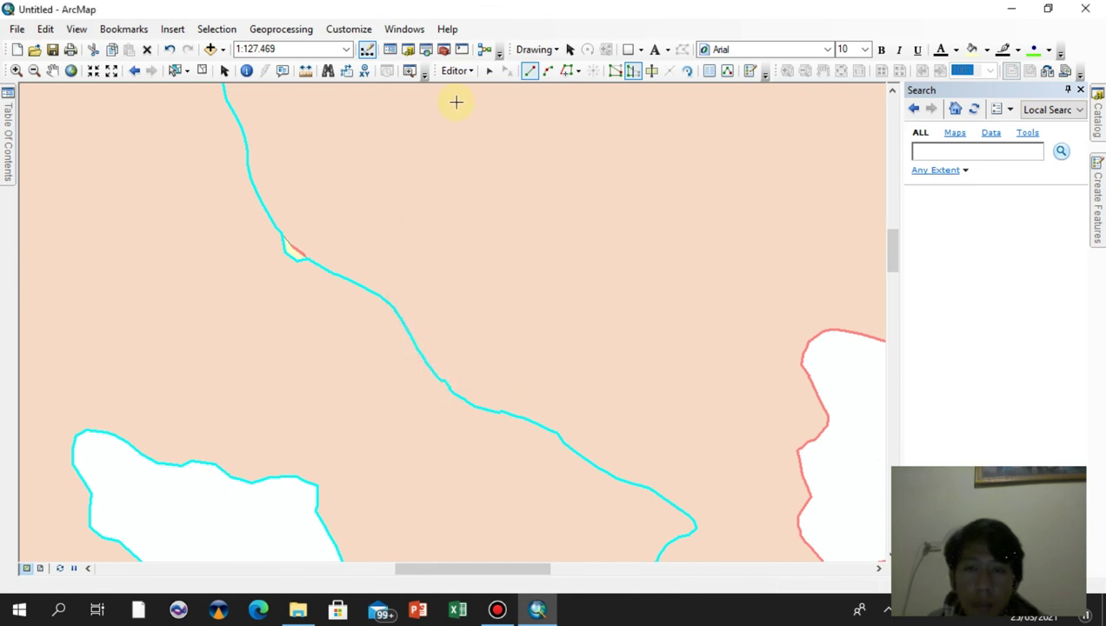
# Stop editing the TopologyErorGaps layer and save the edits
pyautogui.click(472, 72)
pyautogui.click(474, 106)
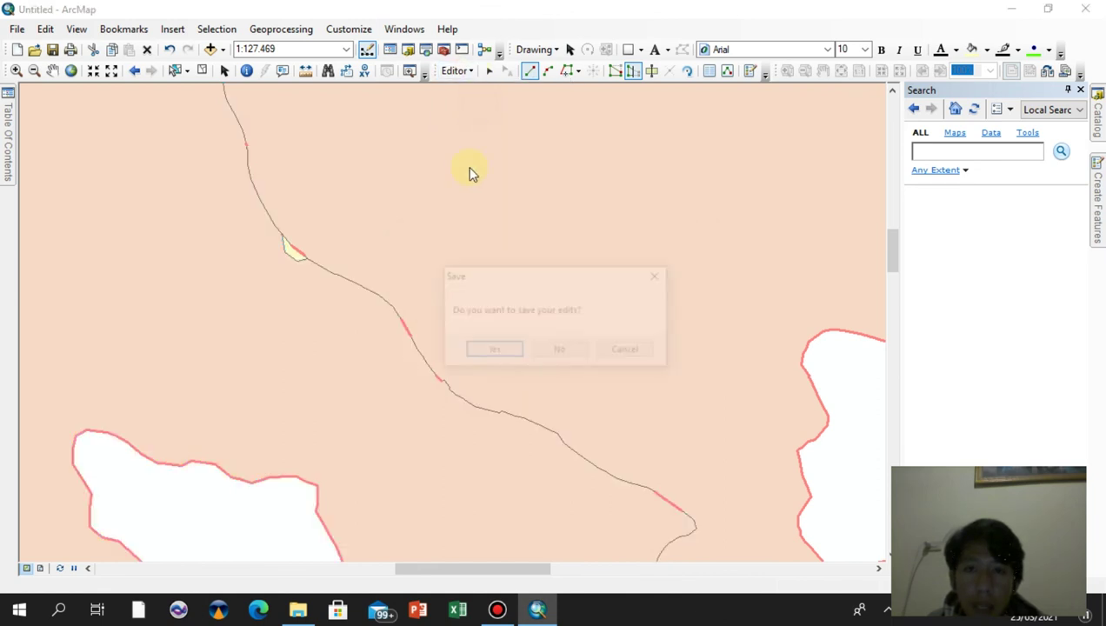
pyautogui.click(496, 346)
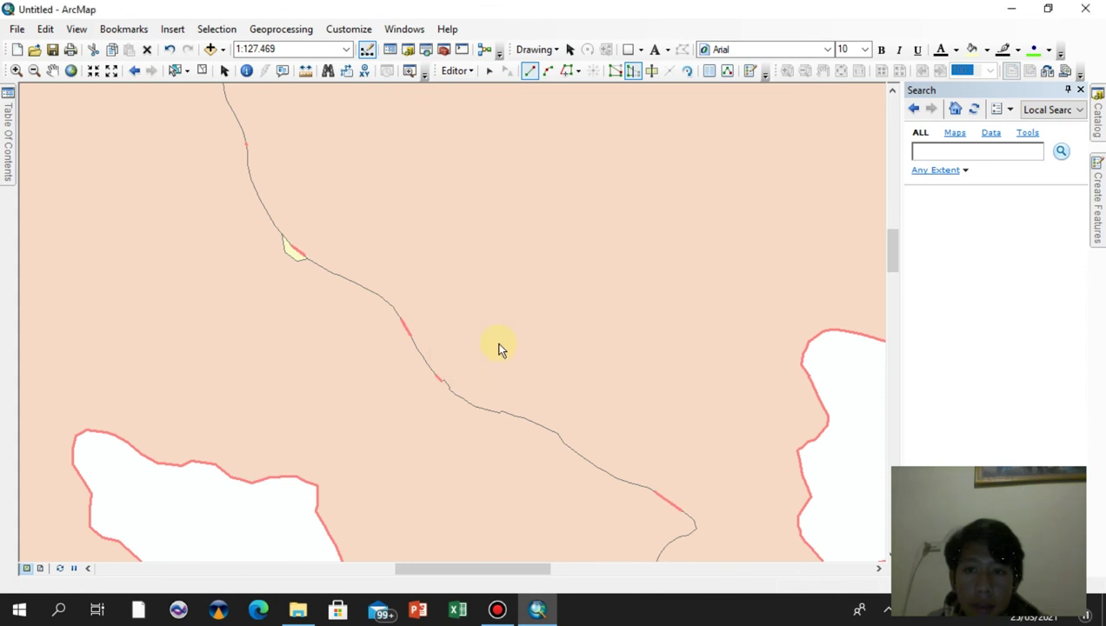
# Validate the Kesalahan_Topology_Gaps topology again against the edited polygons
pyautogui.click(1096, 117)
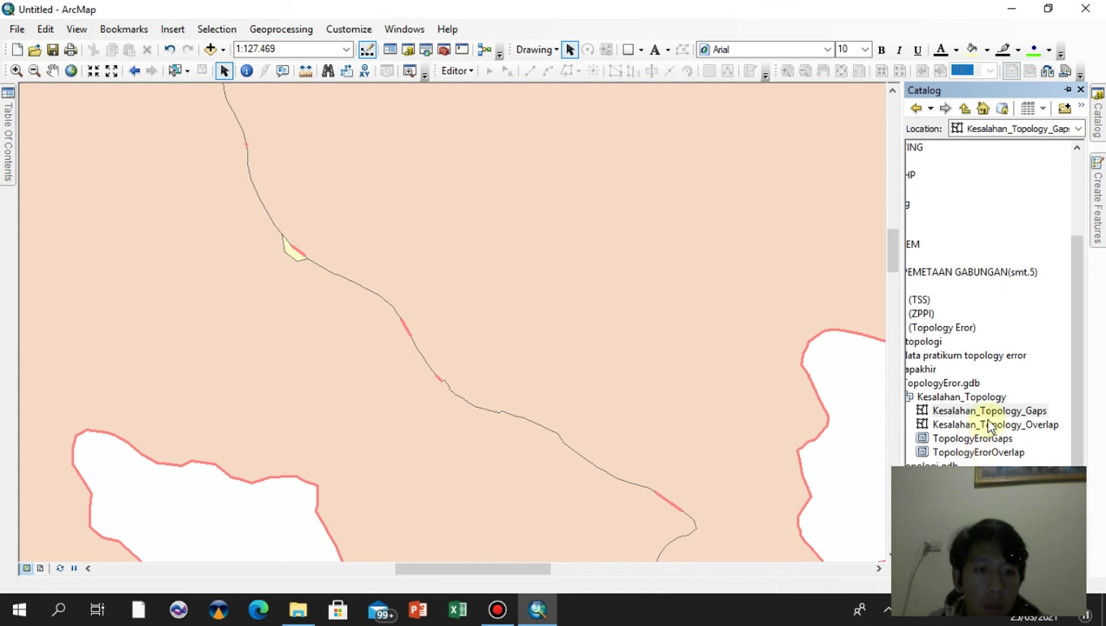
pyautogui.rightClick(991, 412)
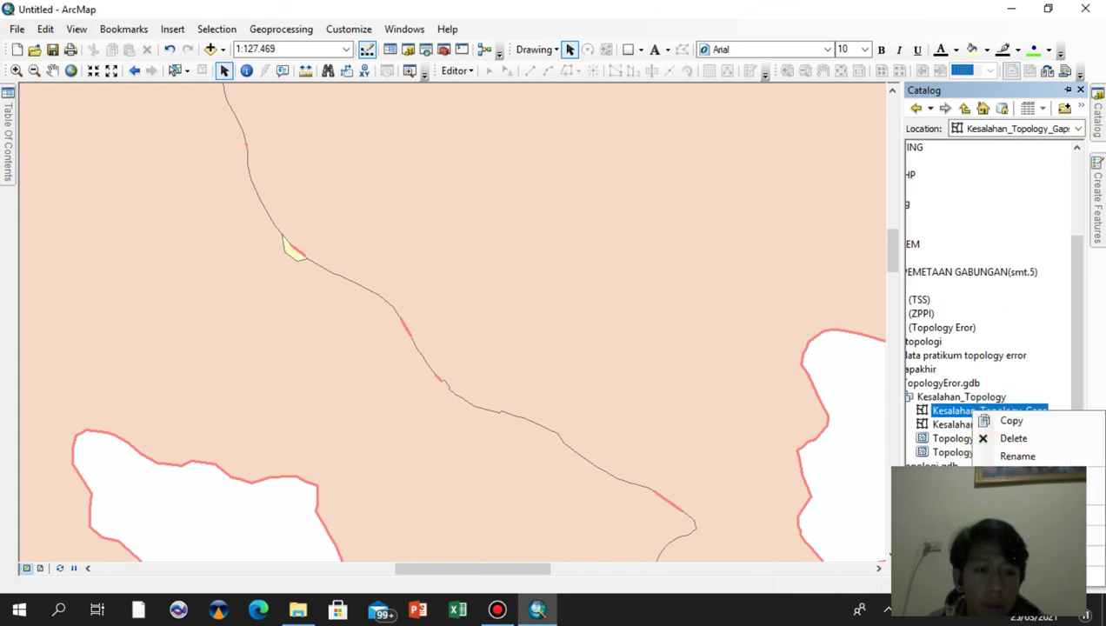
pyautogui.click(1019, 536)
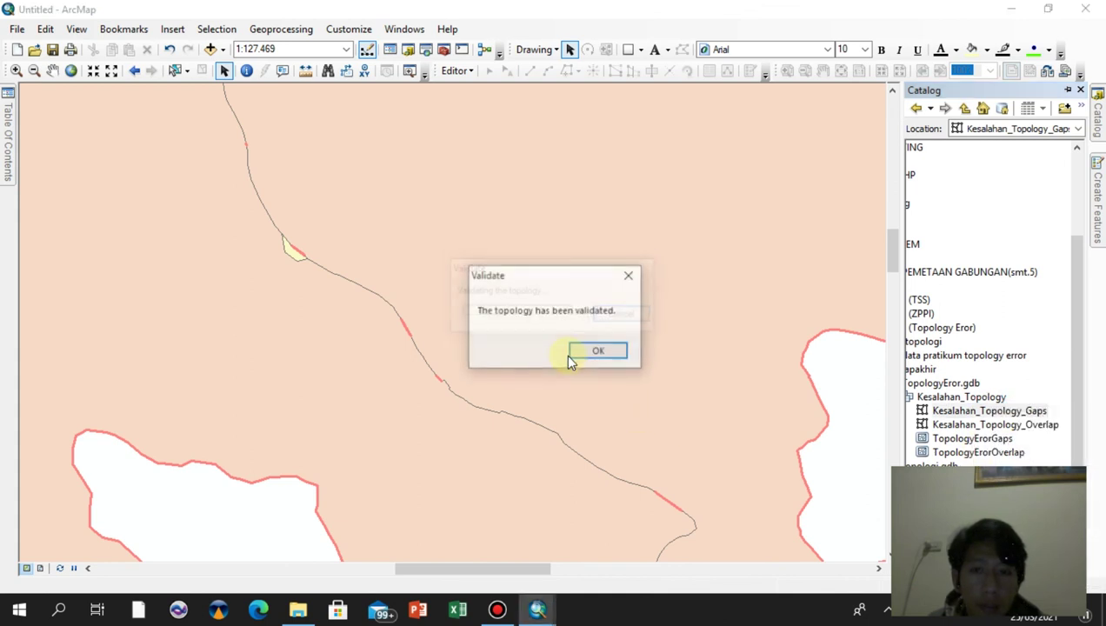
pyautogui.click(594, 354)
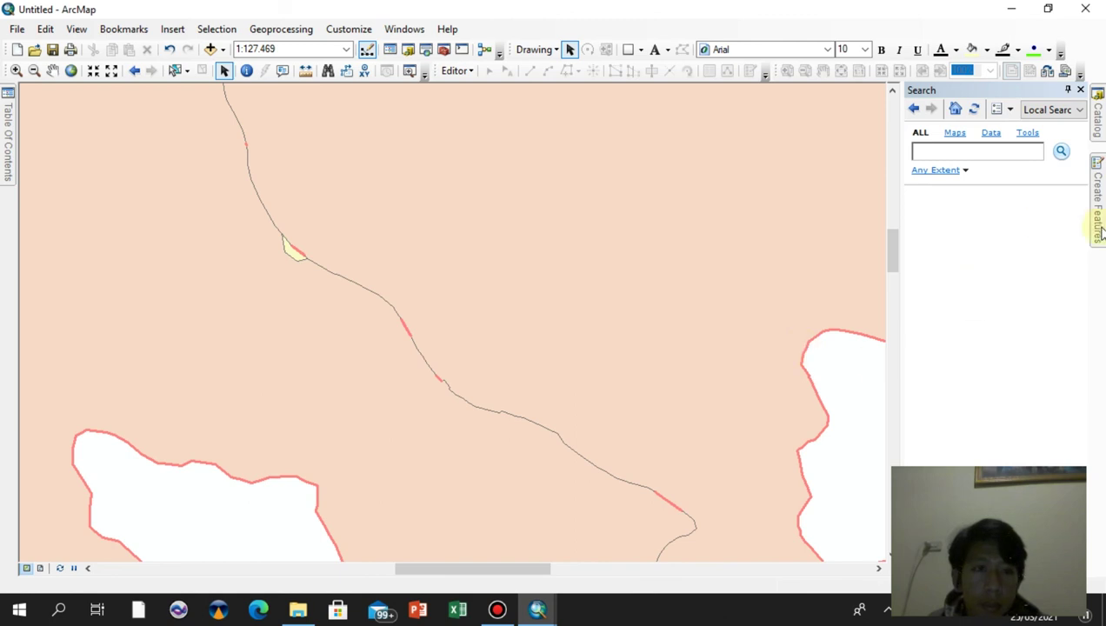
pyautogui.moveTo(1098, 113)
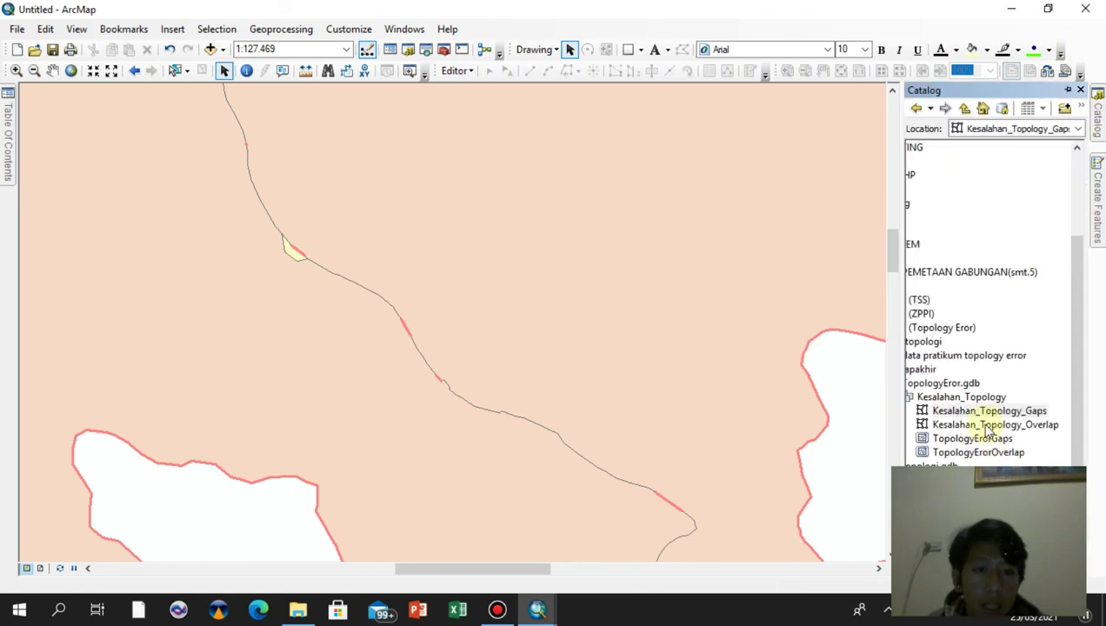
pyautogui.click(985, 412)
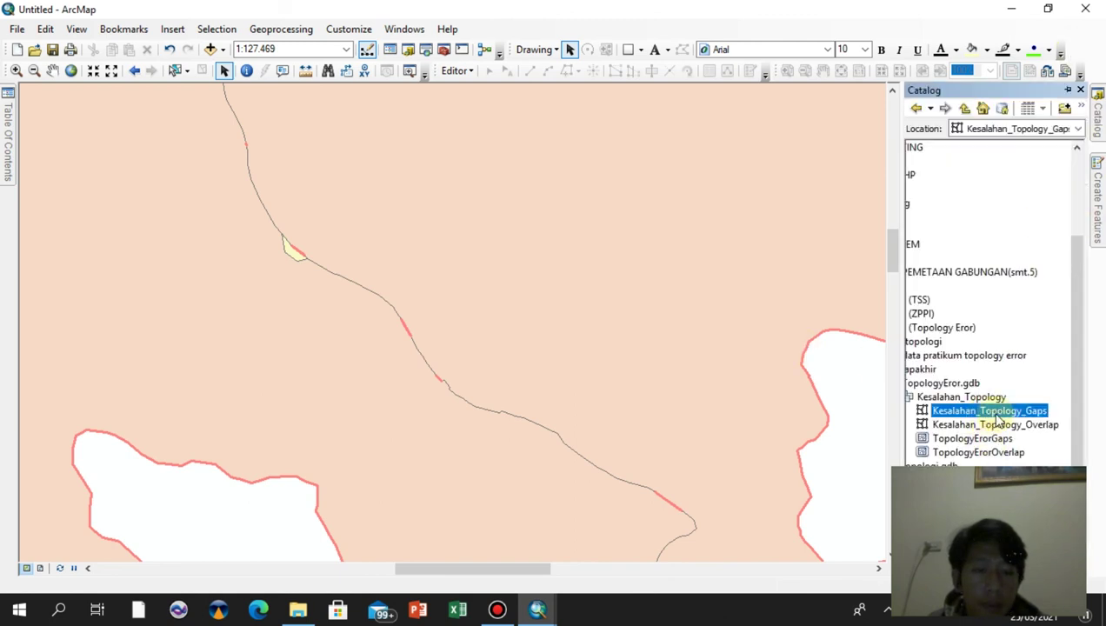
pyautogui.click(960, 396)
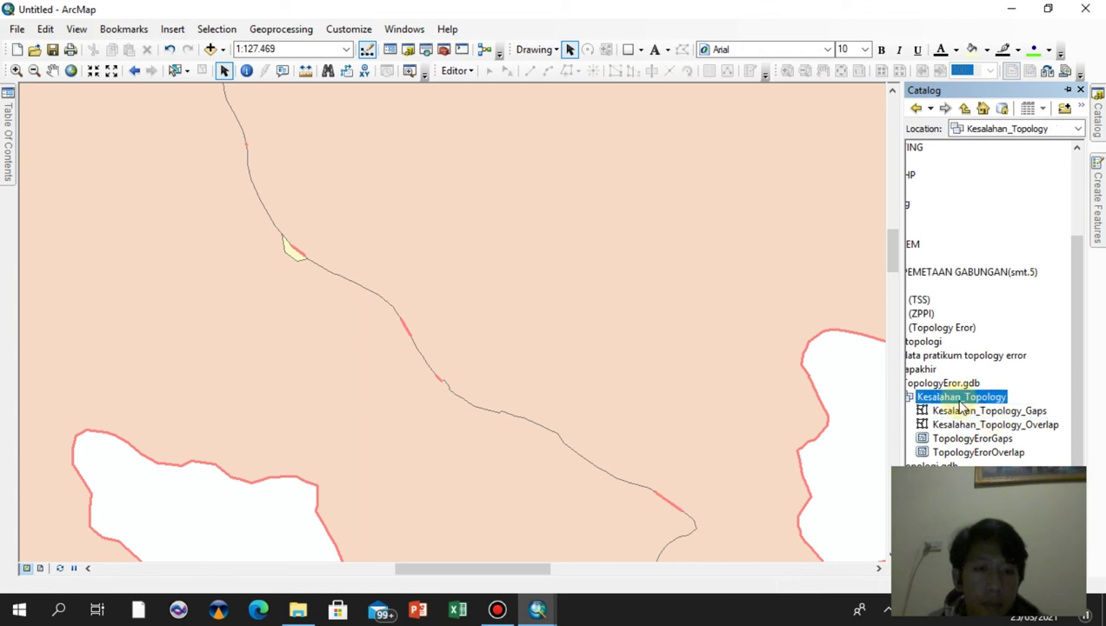
pyautogui.click(963, 414)
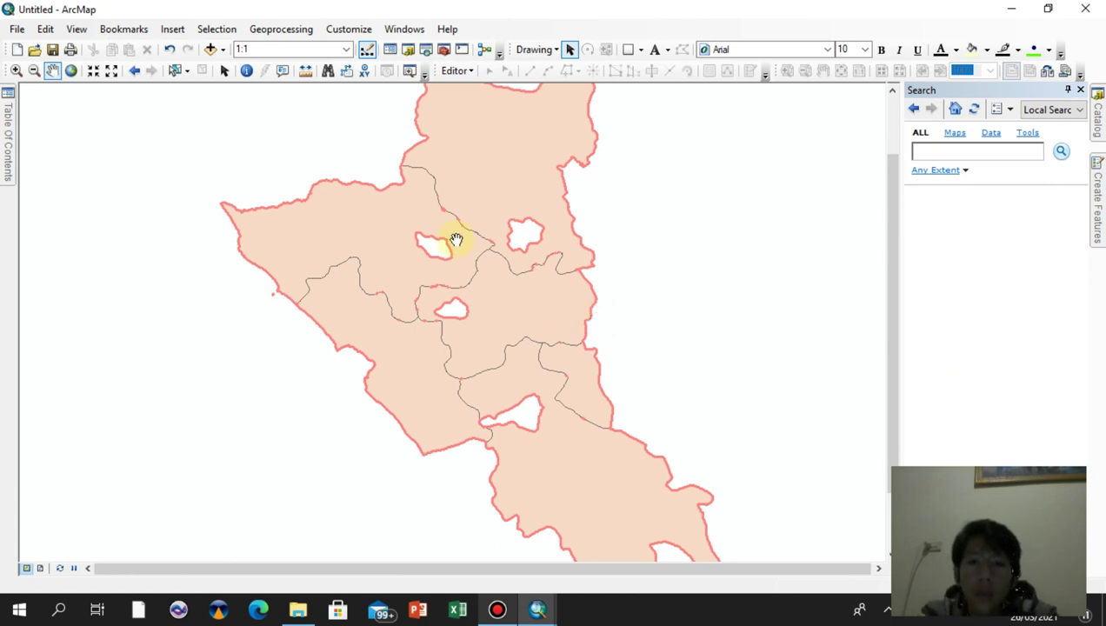
# Examine the topology layers and the gap errors along the outer boundary, internal borders and holes across the full map
pyautogui.moveTo(454, 190); pyautogui.dragTo(501, 271)
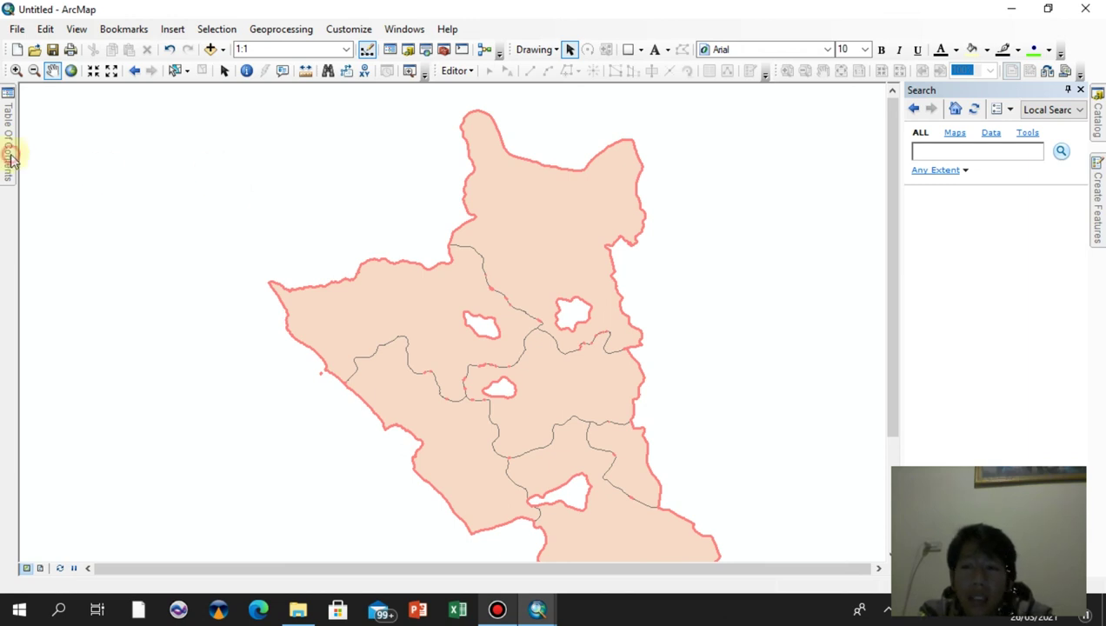
pyautogui.moveTo(11, 157)
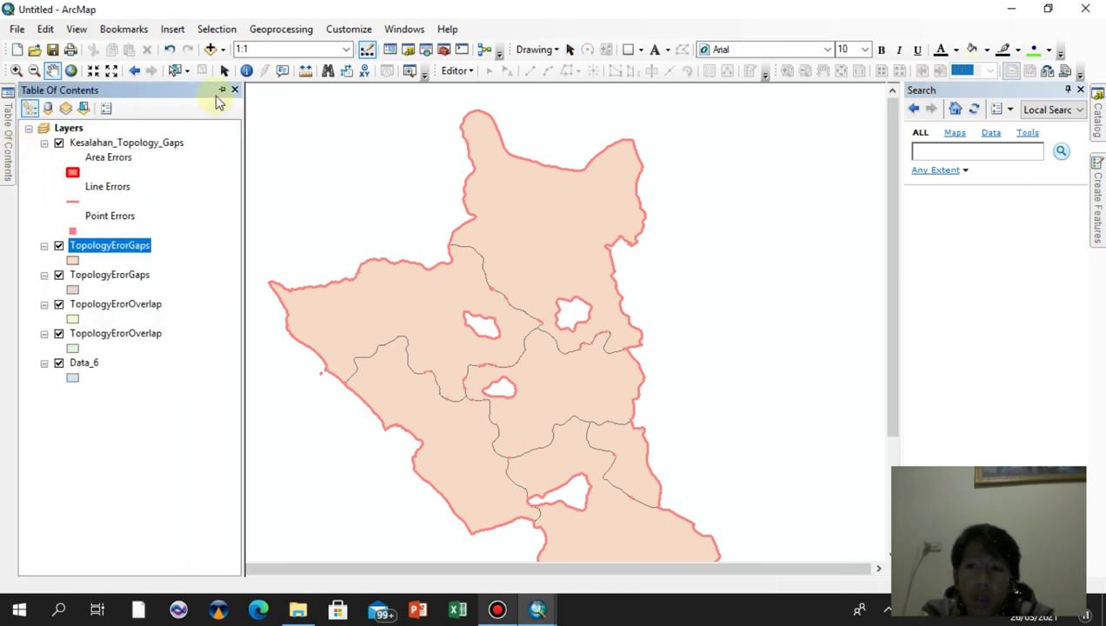
pyautogui.click(222, 90)
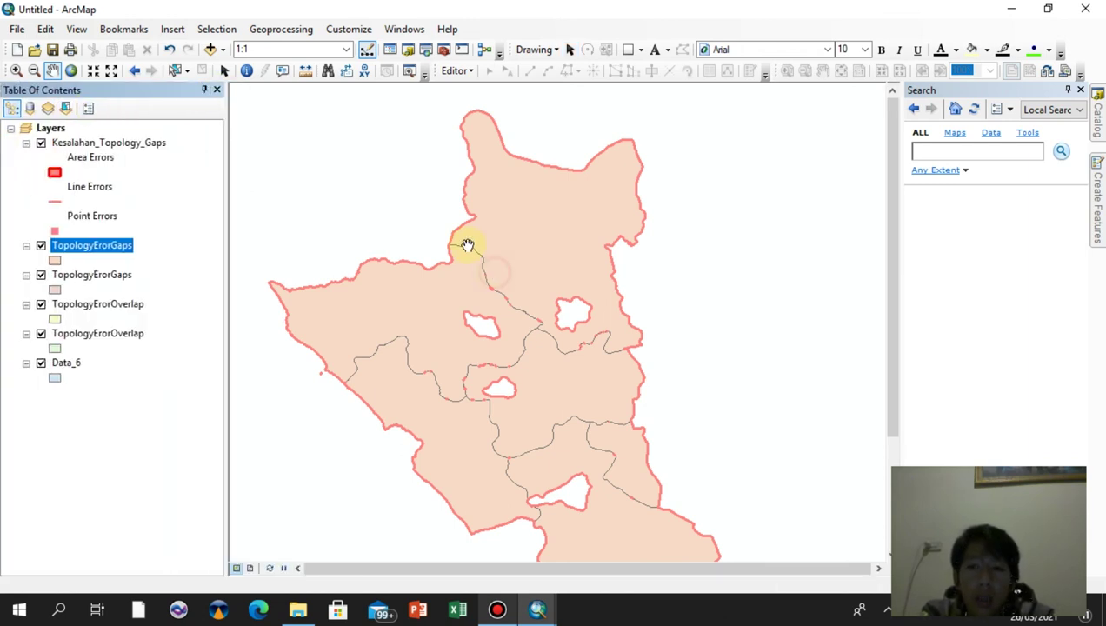
pyautogui.moveTo(494, 274); pyautogui.dragTo(468, 246)
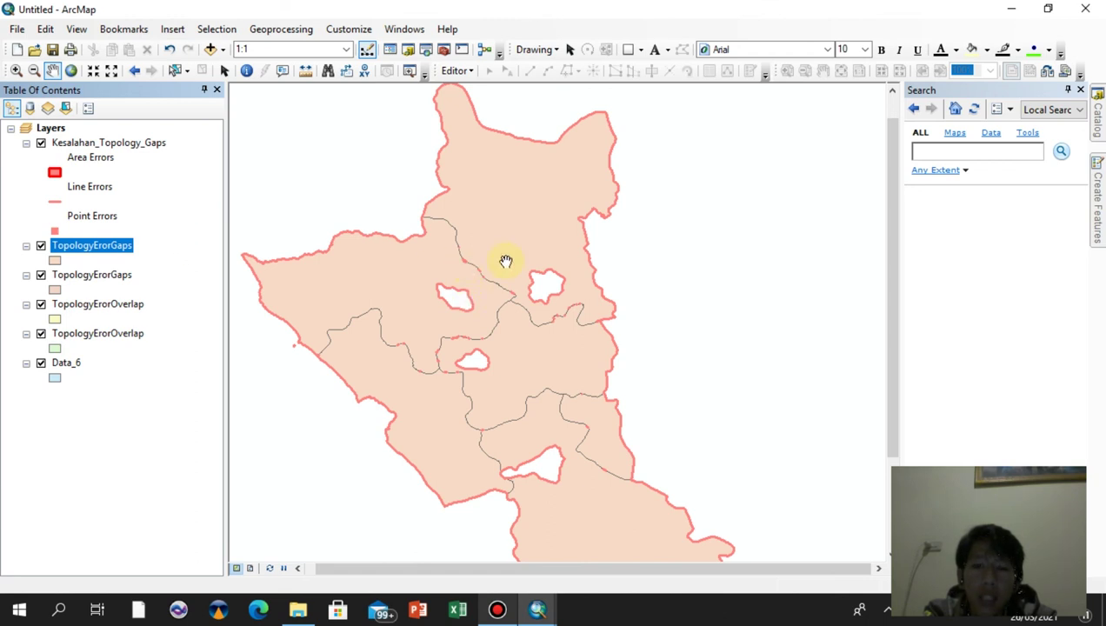
pyautogui.click(460, 71)
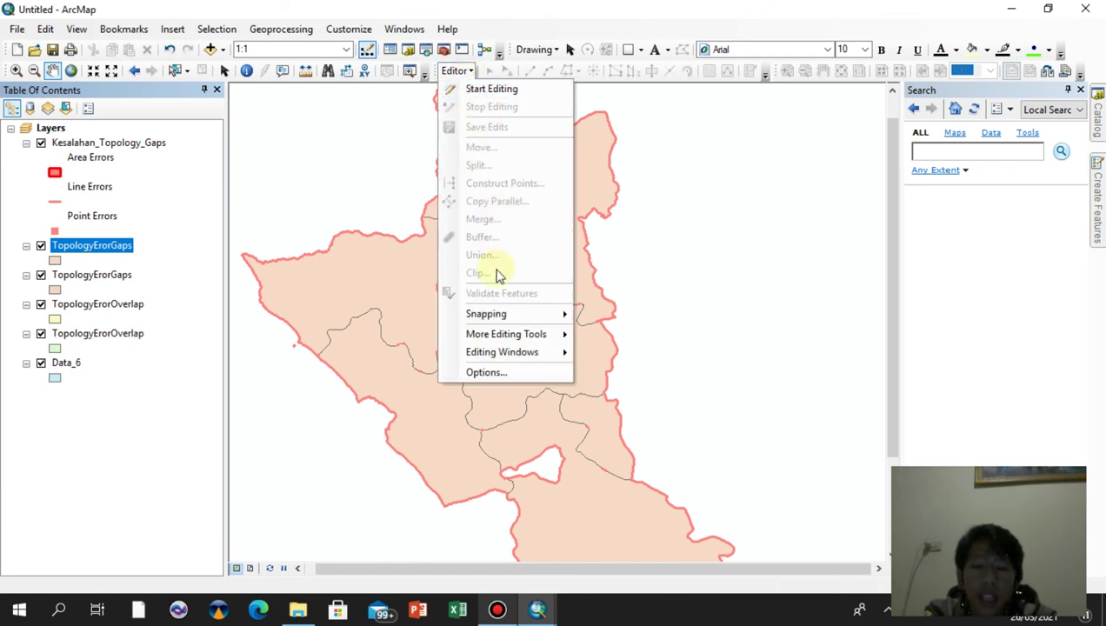
pyautogui.click(605, 218)
pyautogui.scroll(2, 605, 218)
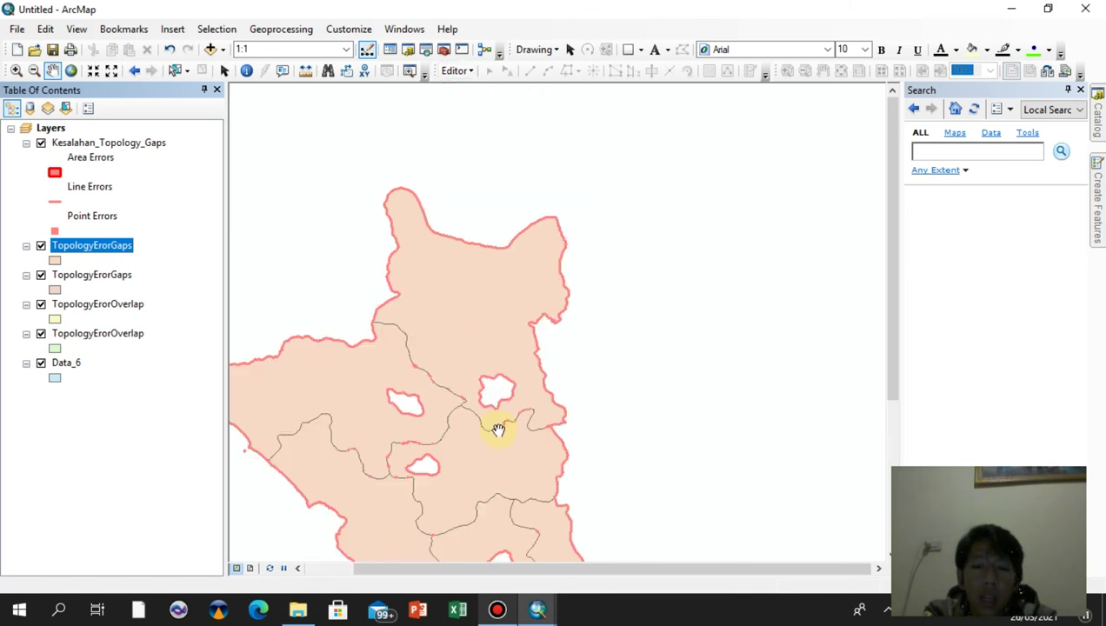
pyautogui.moveTo(494, 424); pyautogui.dragTo(548, 278)
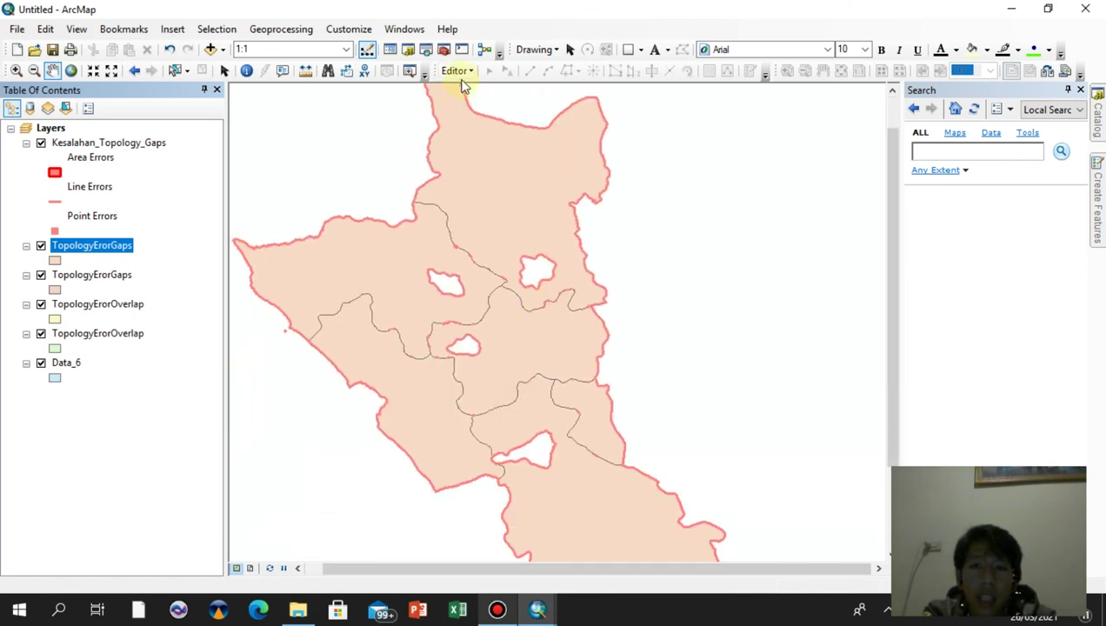
pyautogui.click(456, 71)
pyautogui.click(942, 231)
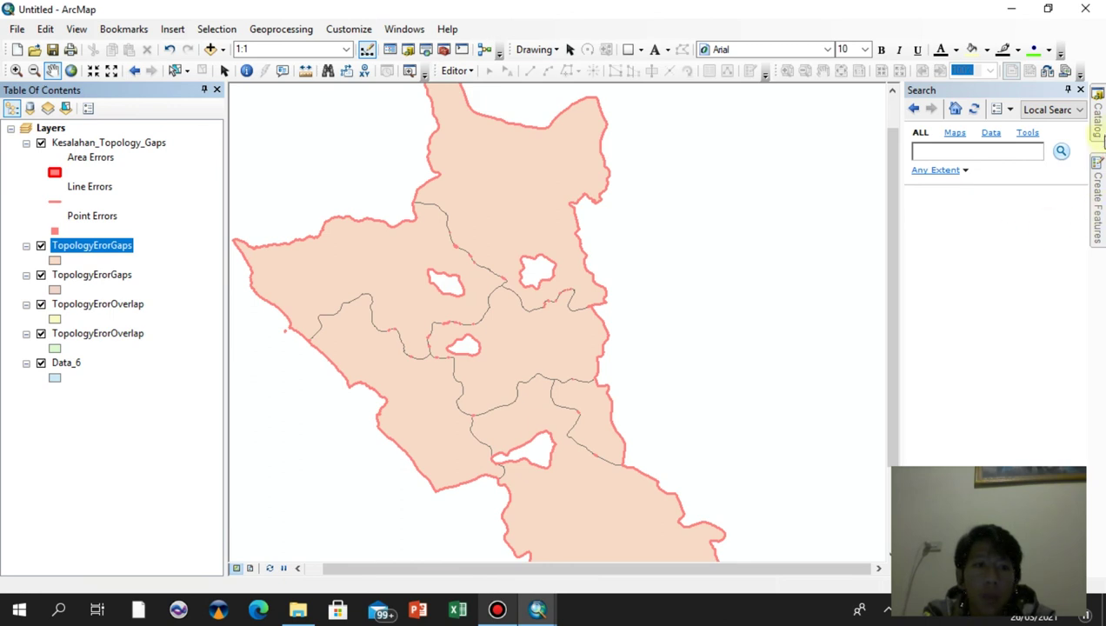
pyautogui.click(1101, 126)
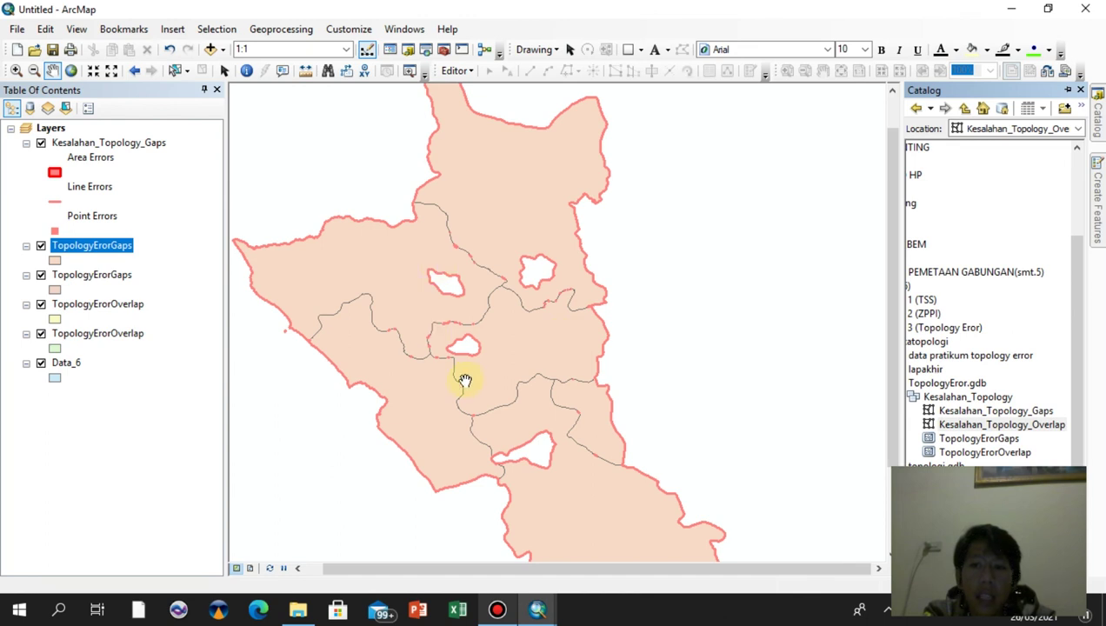
pyautogui.moveTo(439, 385); pyautogui.dragTo(462, 375)
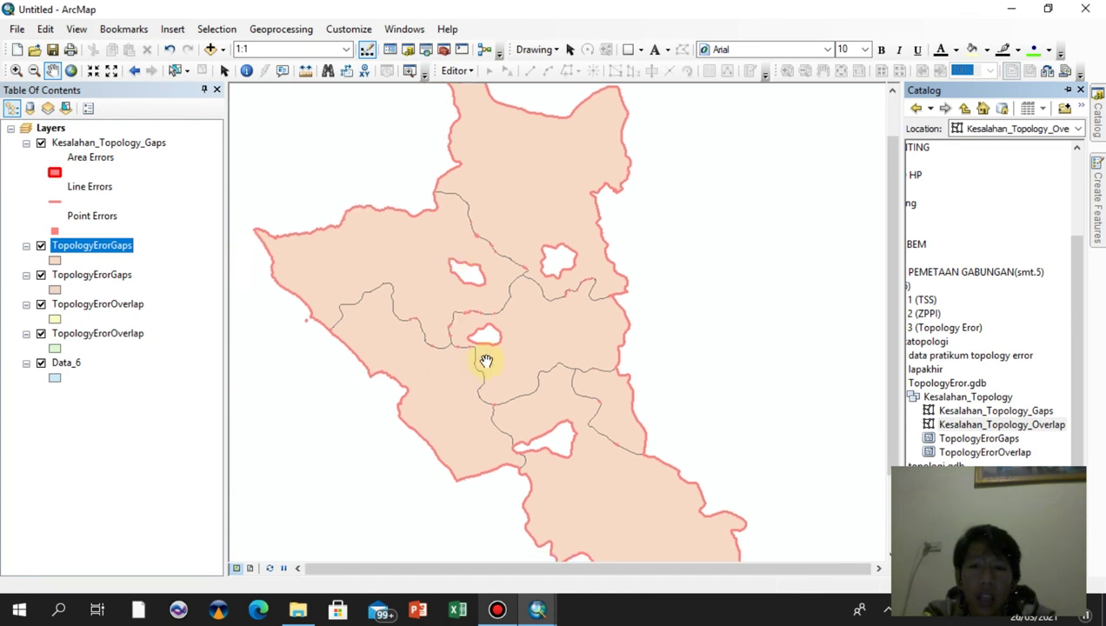
pyautogui.moveTo(503, 302); pyautogui.dragTo(556, 322)
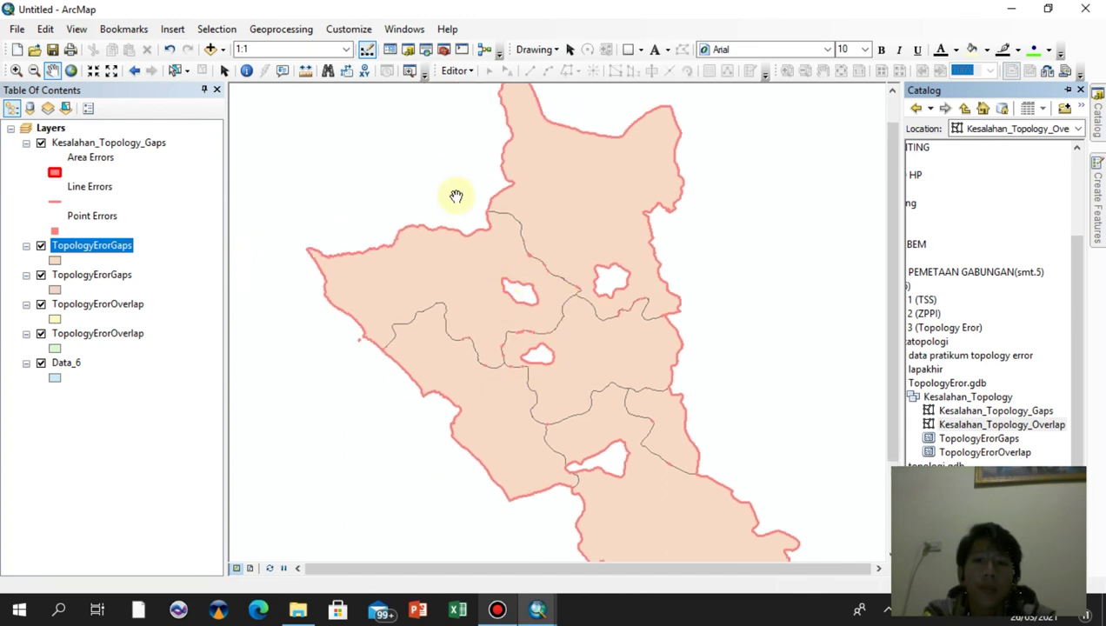
# Hide the gap errors on the map and view the TopologyErorGaps polygons from the northern to the southern end
pyautogui.click(205, 93)
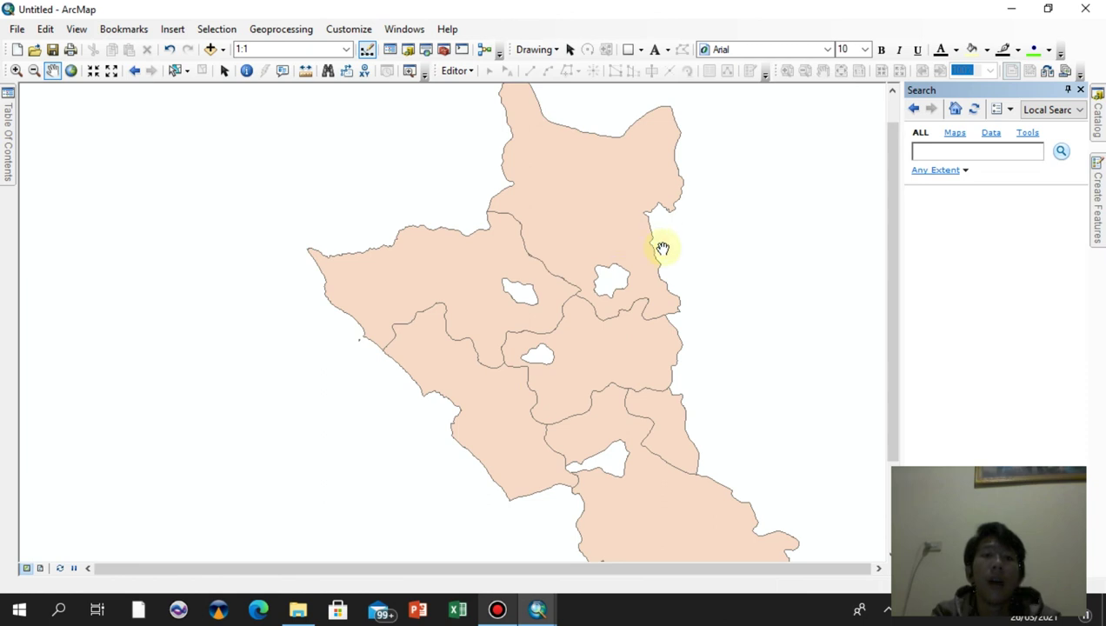
pyautogui.moveTo(741, 194); pyautogui.dragTo(713, 254)
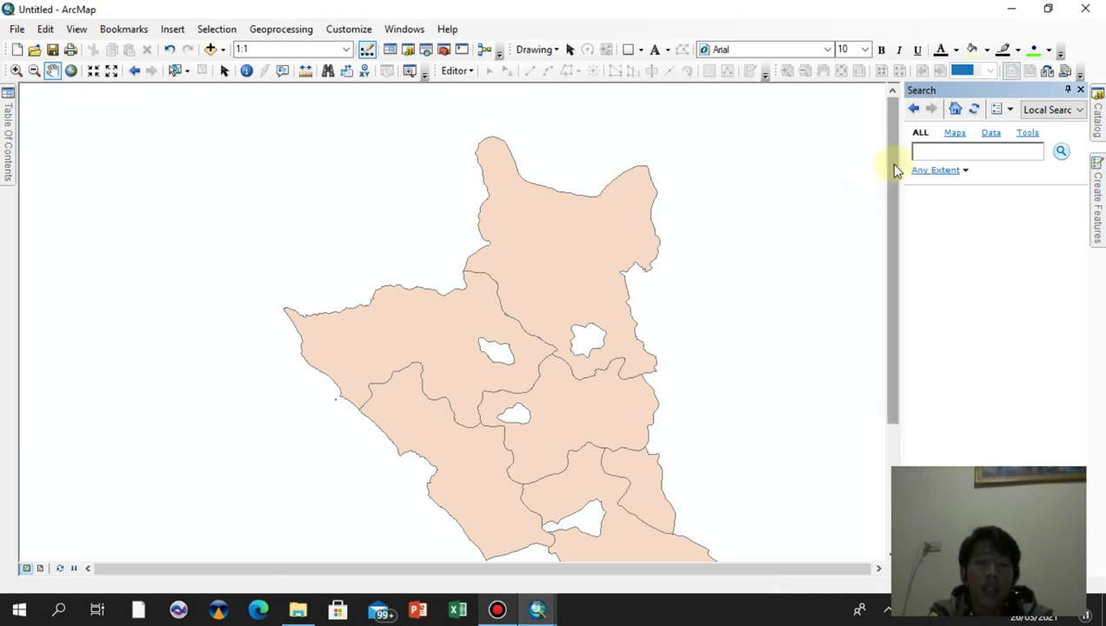
pyautogui.moveTo(896, 165); pyautogui.dragTo(899, 318)
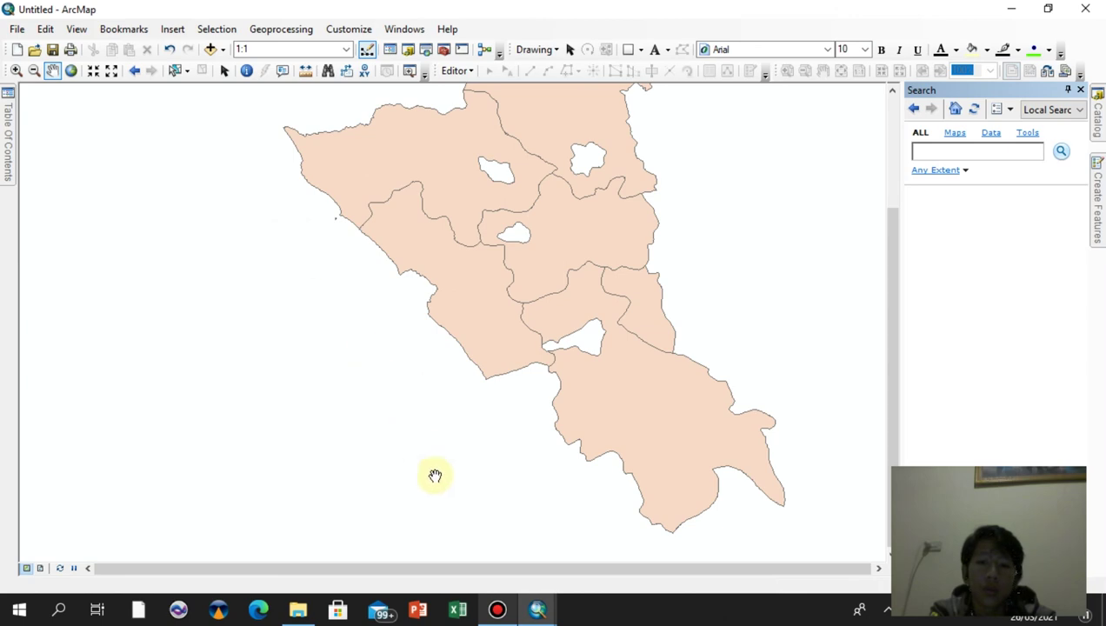
pyautogui.click(497, 610)
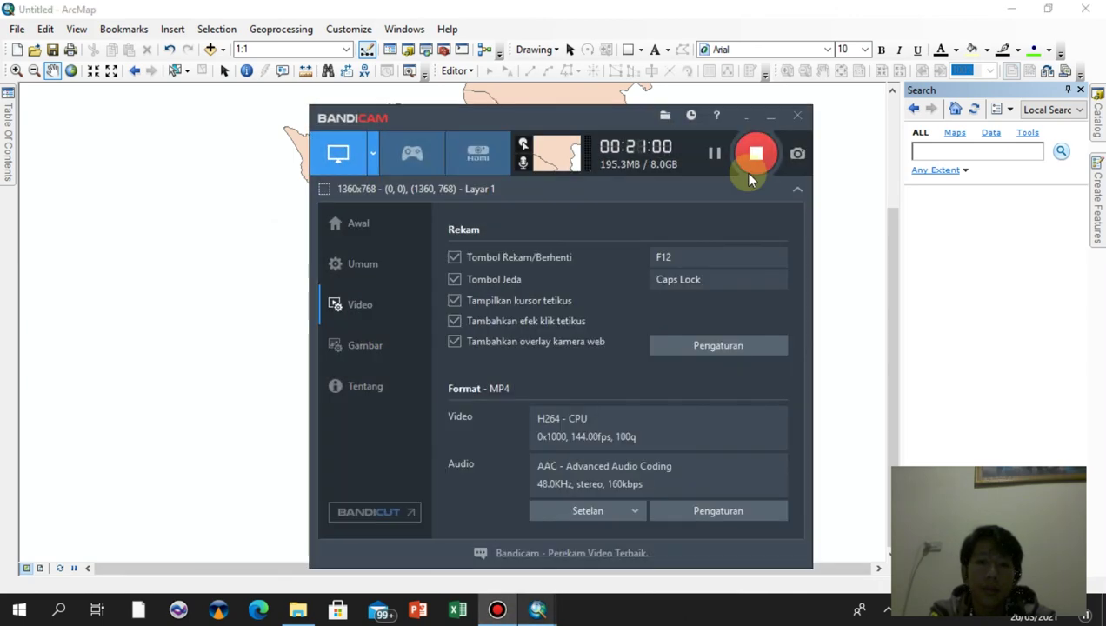